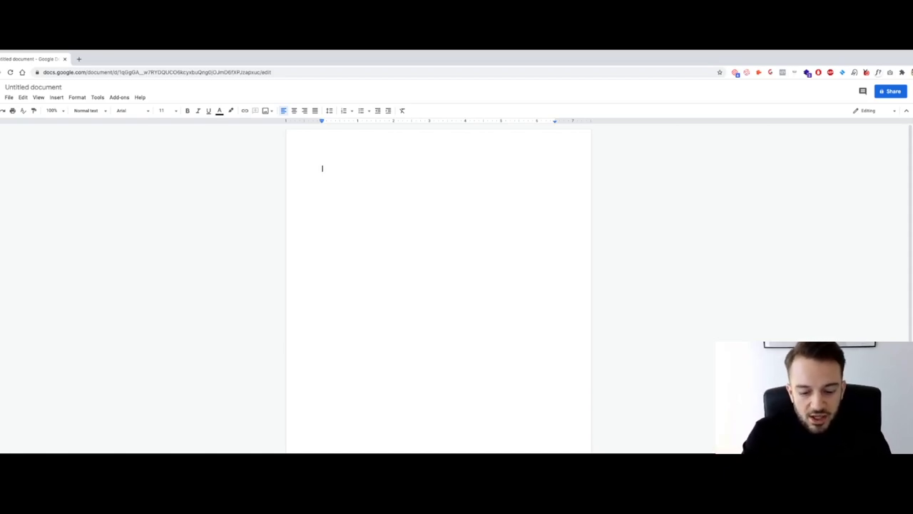
Open upwork.com in a new browser tab.
key("ctrl+t")
type("upwork.com")
key("Return")
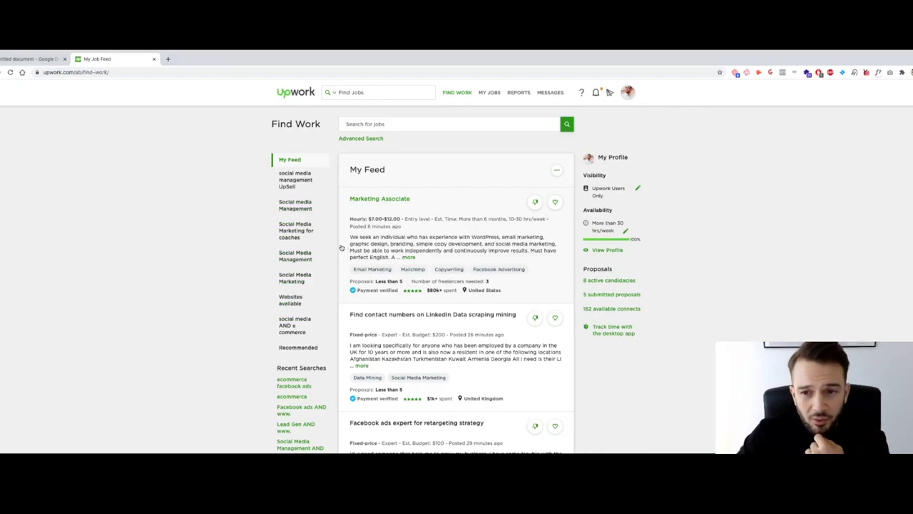
Open the account's own freelancer profile in a separate browser tab from the Find Work page.
right_click(612, 247)
left_click(642, 252)
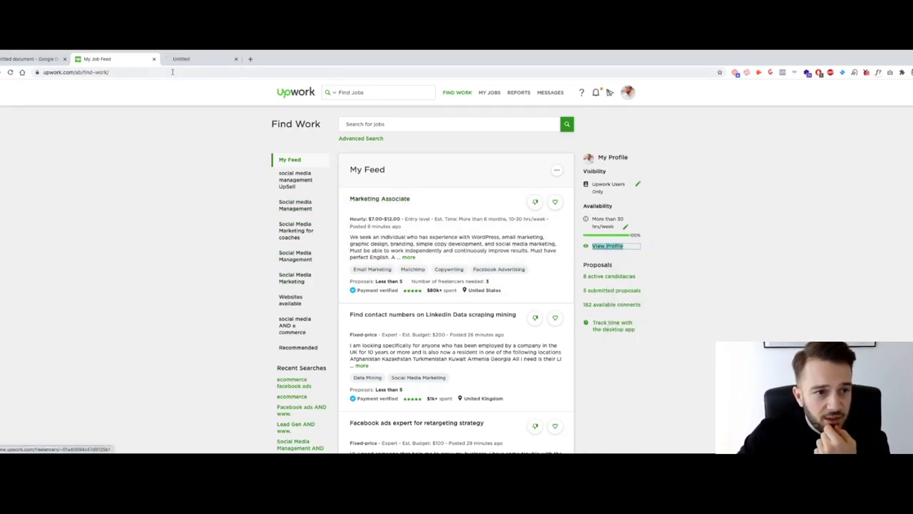
left_click(187, 60)
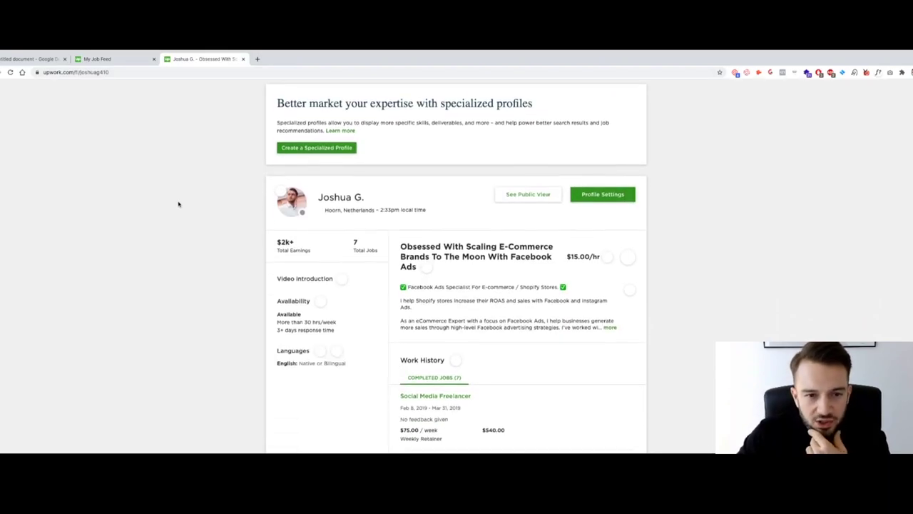
Examine the whole freelancer profile, from the headline and work history through portfolio, skills and certifications to employment history and other experiences.
scroll(178, 204, "down", 1)
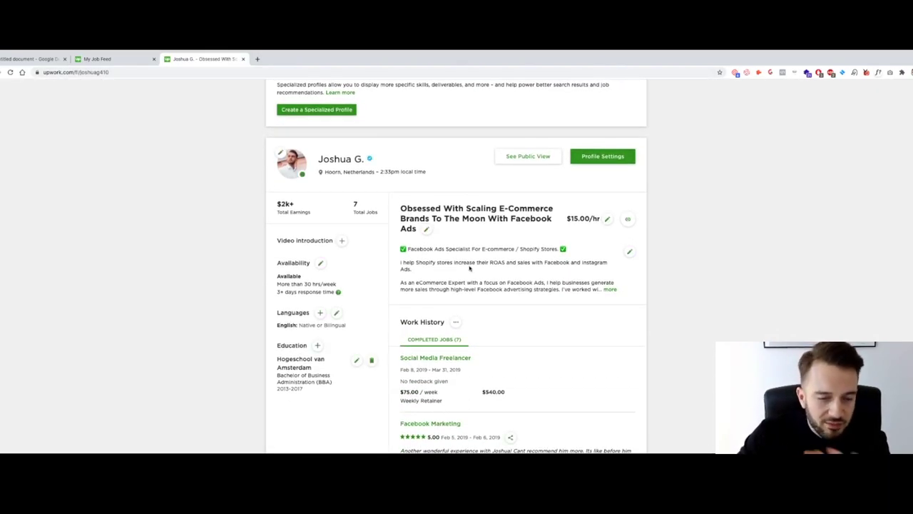
scroll(470, 268, "down", 1)
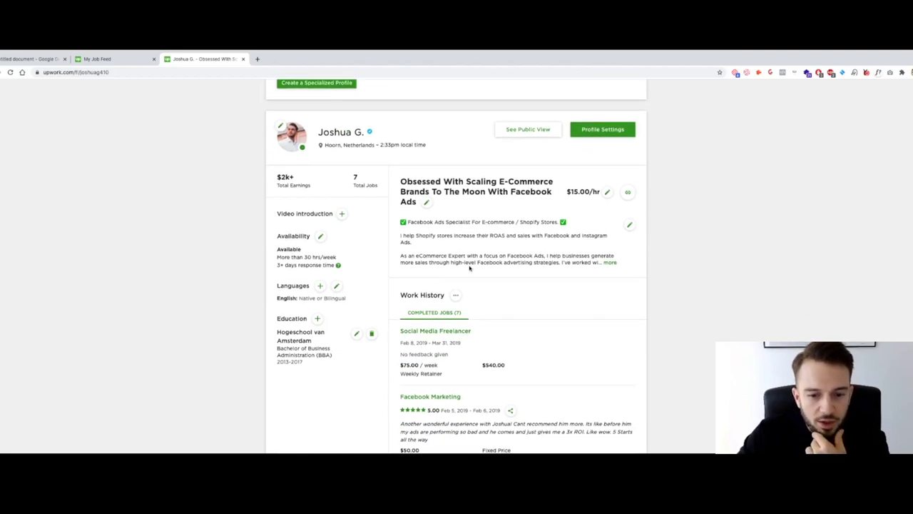
scroll(470, 268, "up", 1)
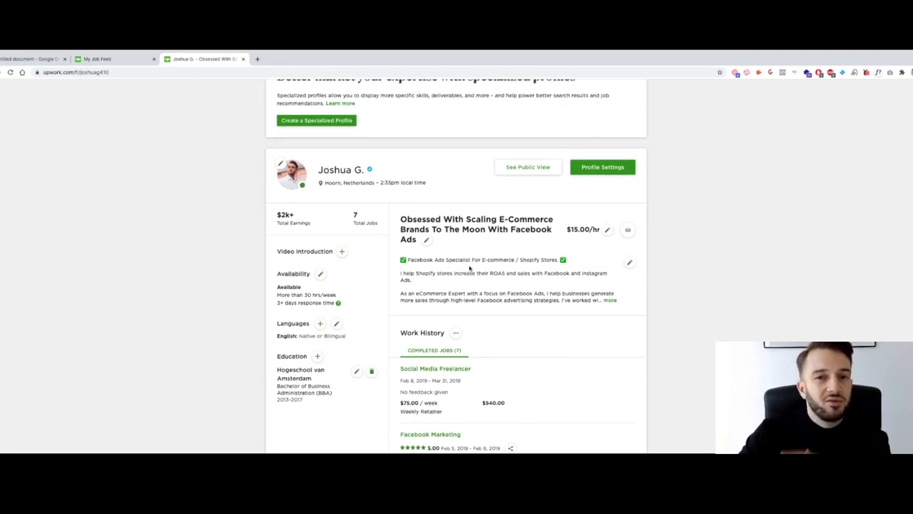
scroll(469, 269, "up", 2)
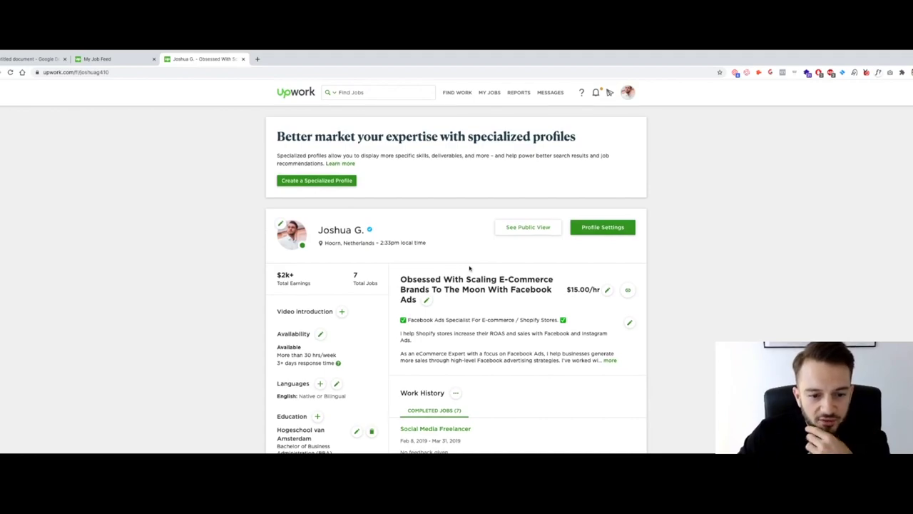
scroll(469, 269, "down", 6)
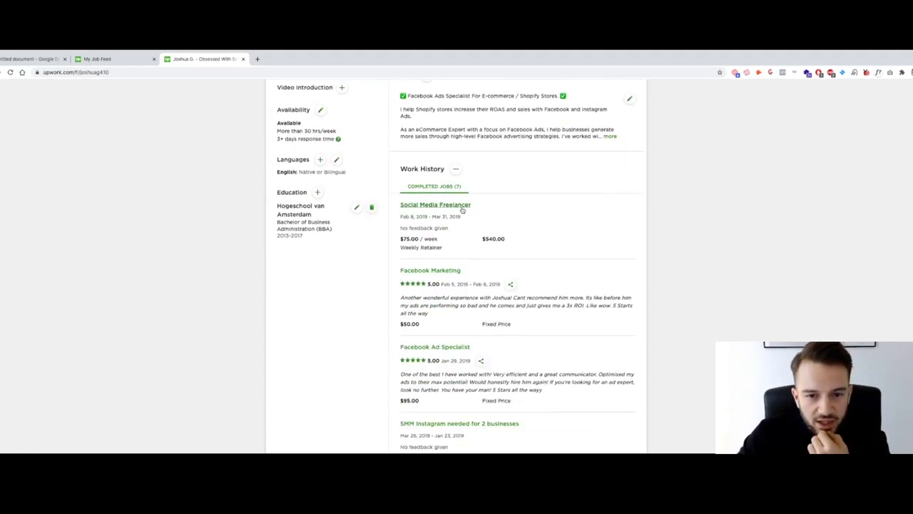
scroll(462, 209, "down", 14)
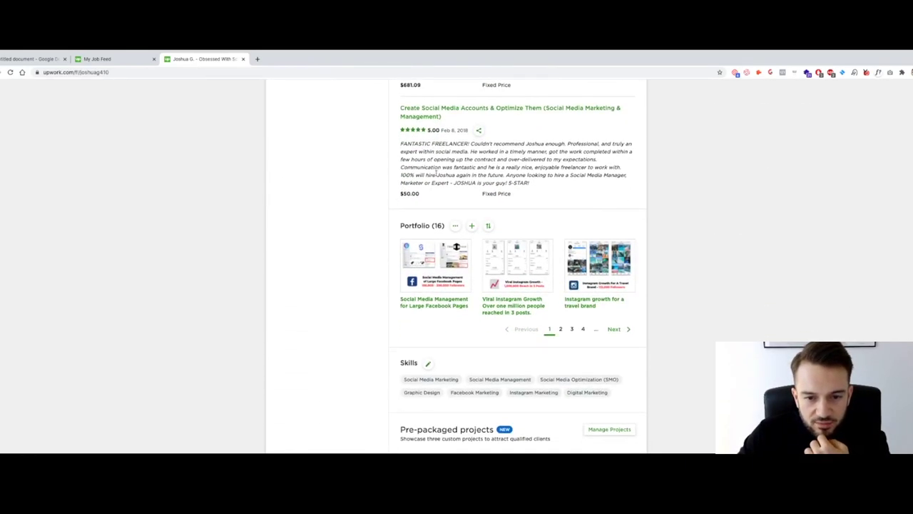
mouse_move(435, 307)
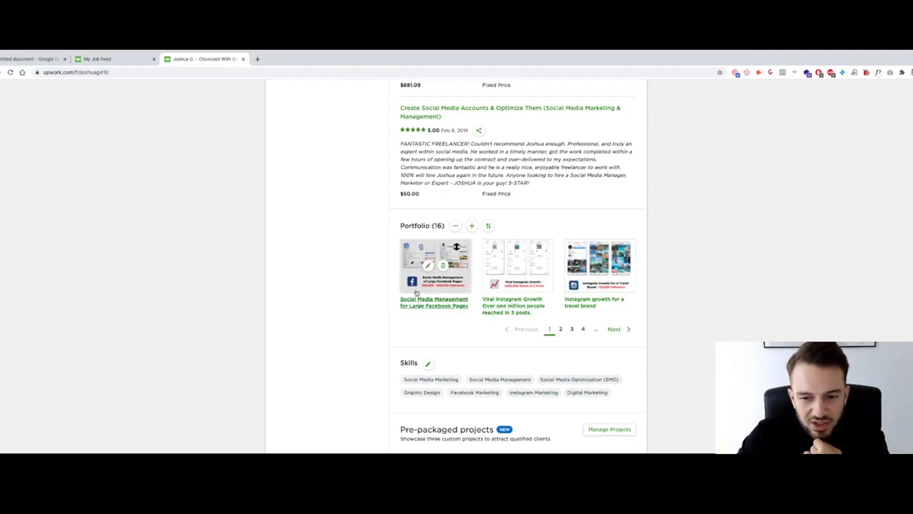
scroll(418, 267, "down", 1)
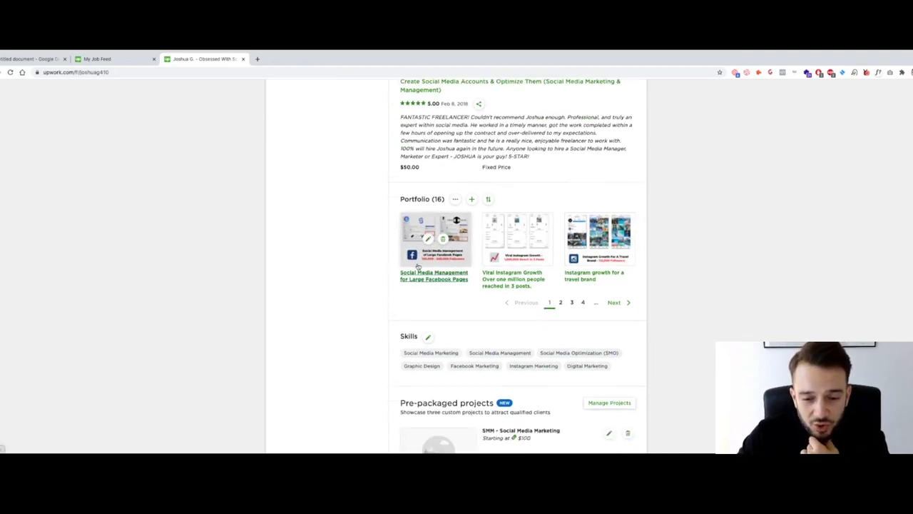
scroll(418, 266, "down", 5)
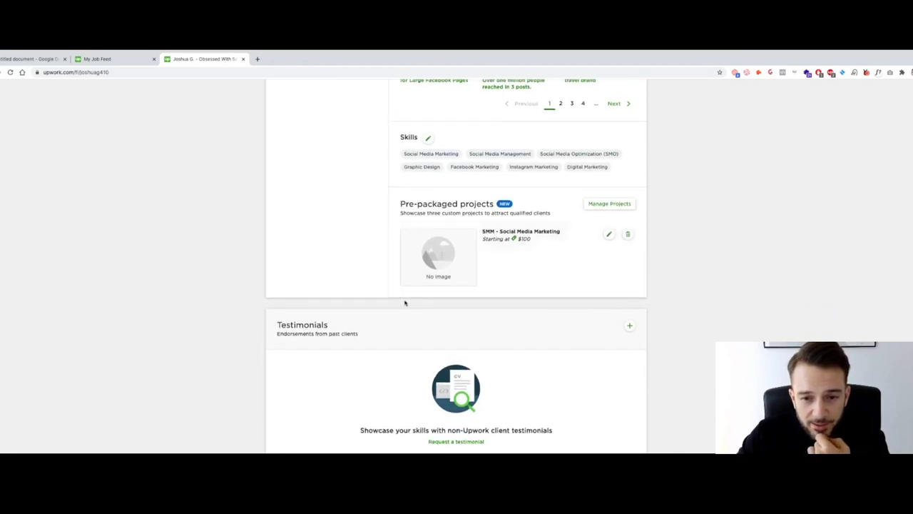
scroll(464, 218, "down", 8)
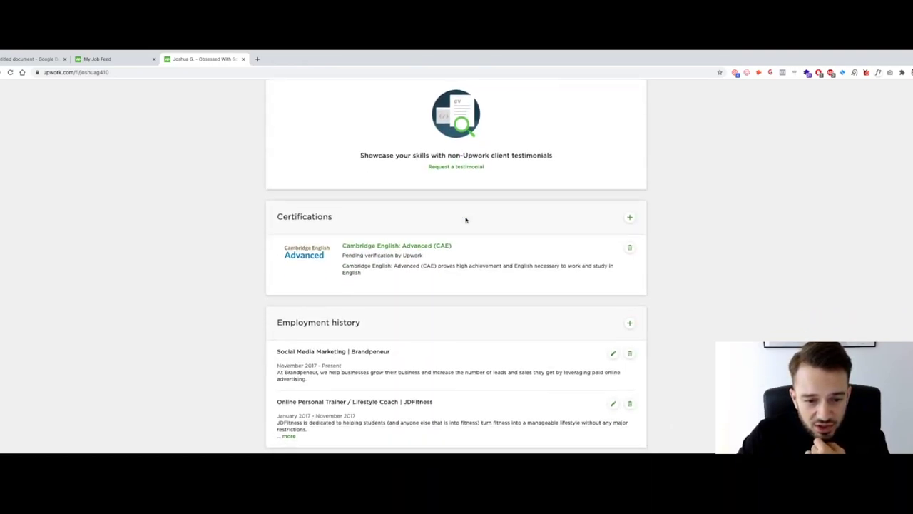
scroll(465, 219, "down", 3)
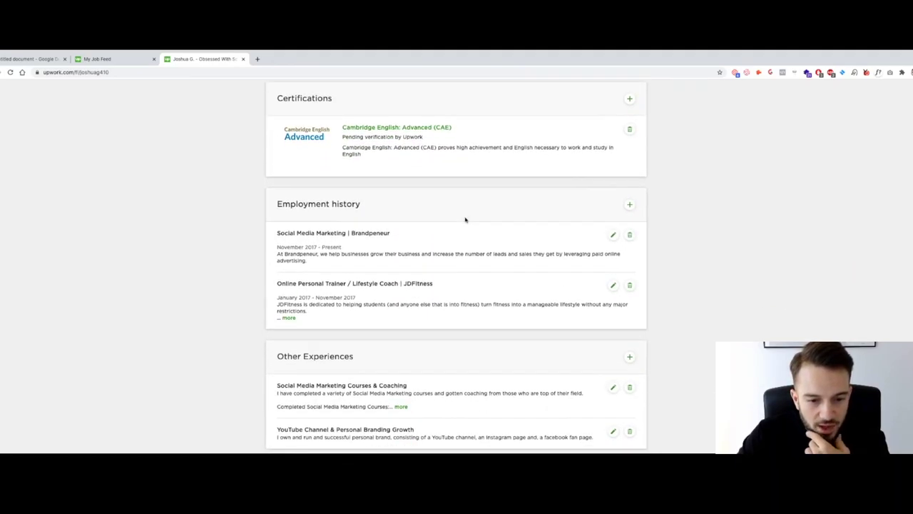
scroll(357, 241, "down", 5)
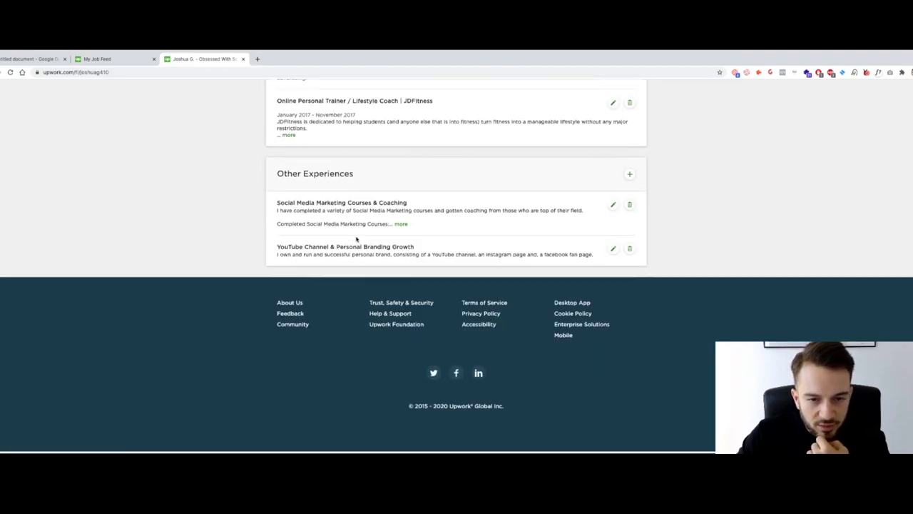
scroll(357, 240, "up", 15)
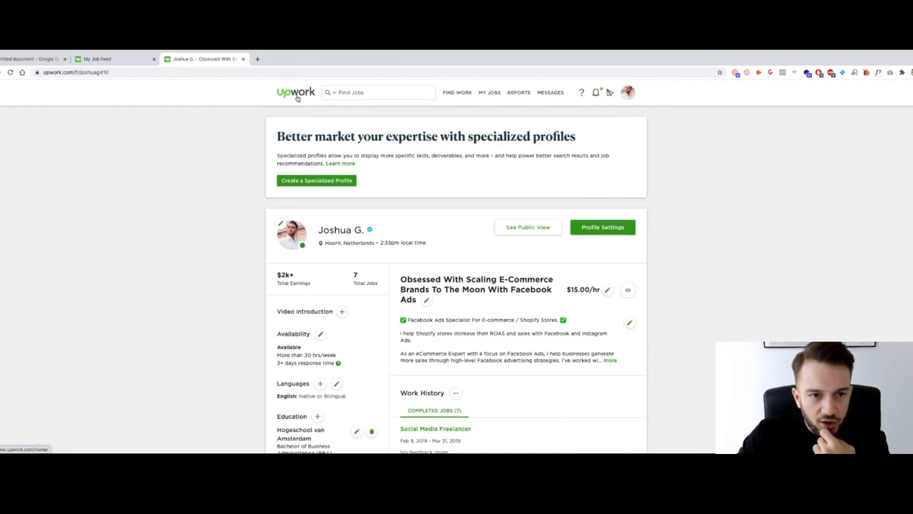
Leave the freelancer profile, close its browser tab and return to the original job feed.
left_click(283, 95)
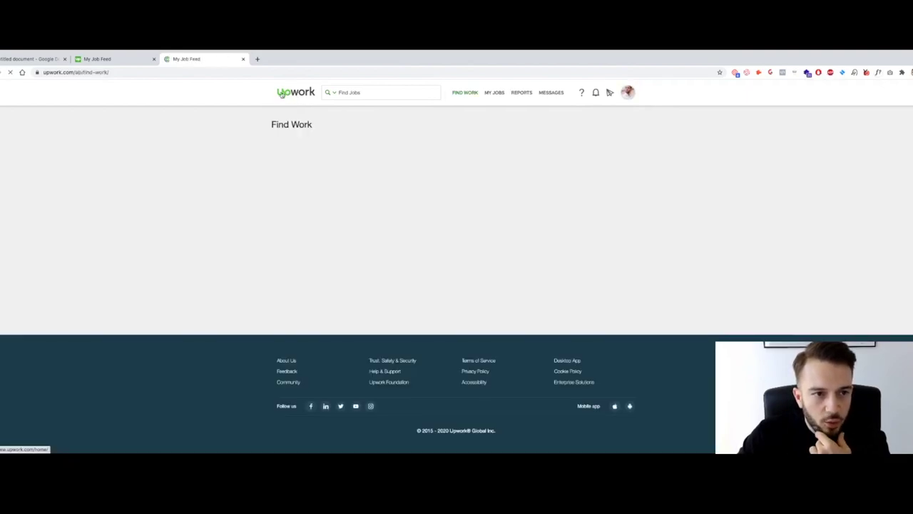
left_click(243, 58)
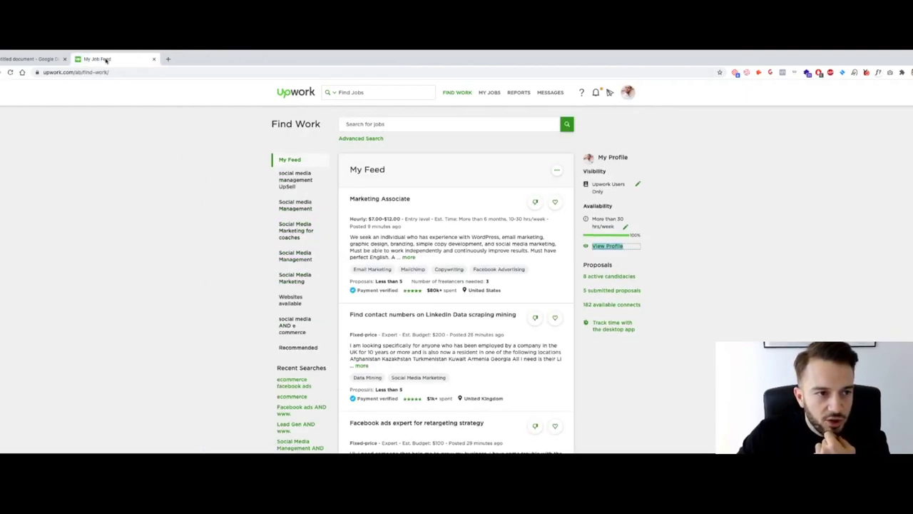
left_click(181, 235)
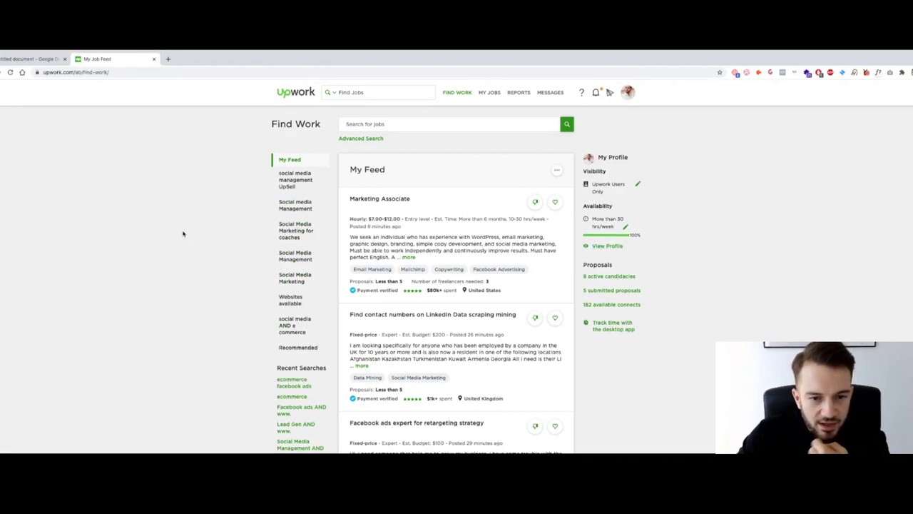
Look over the job posts listed in My Feed on the Find Work page.
scroll(433, 286, "down", 4)
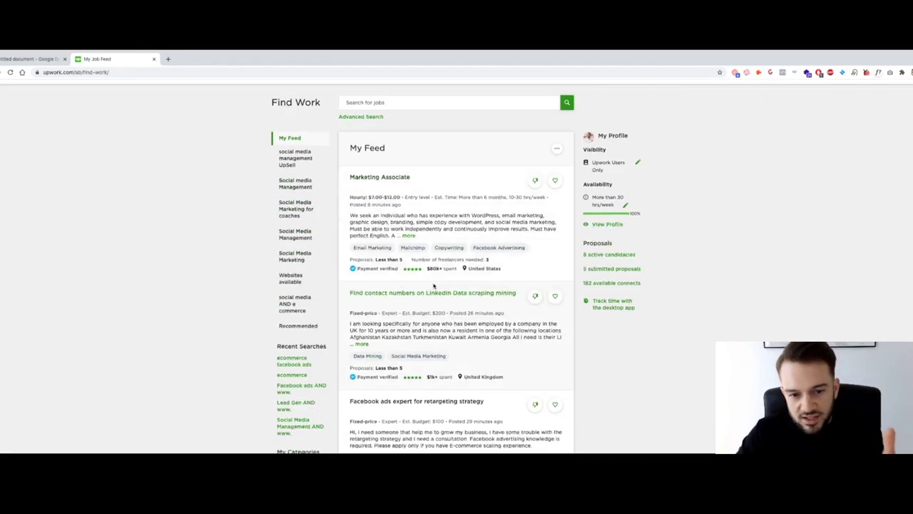
scroll(433, 286, "up", 4)
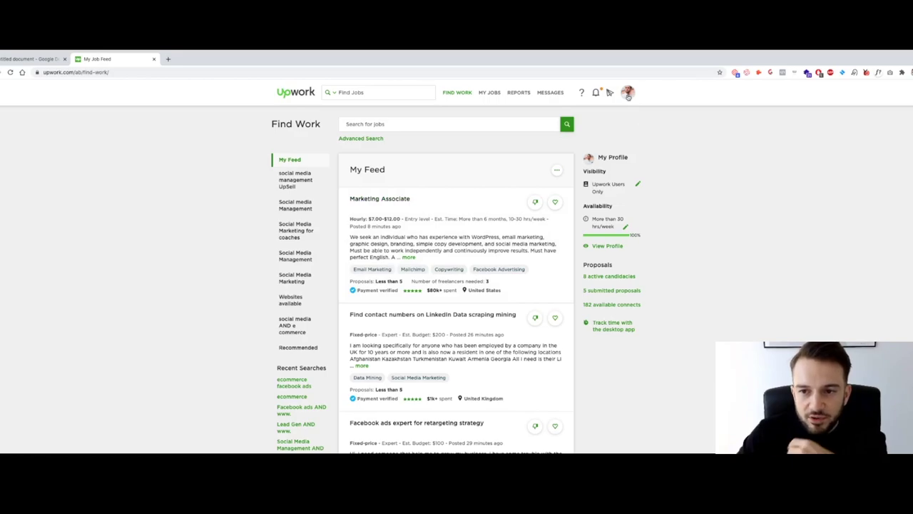
left_click(627, 92)
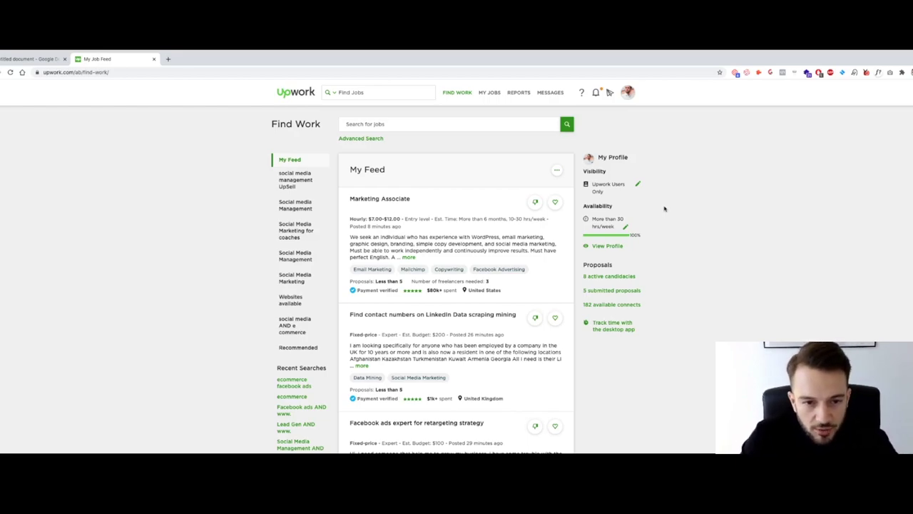
scroll(496, 244, "down", 6)
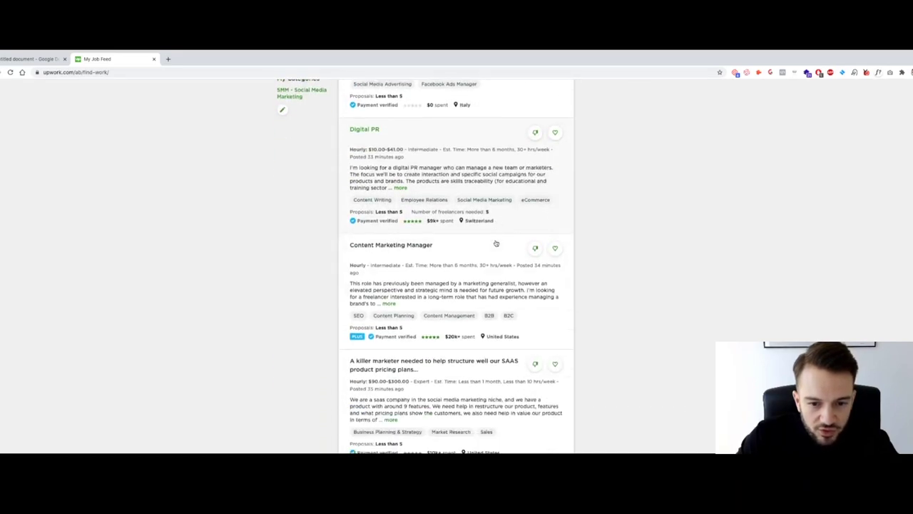
scroll(496, 243, "up", 6)
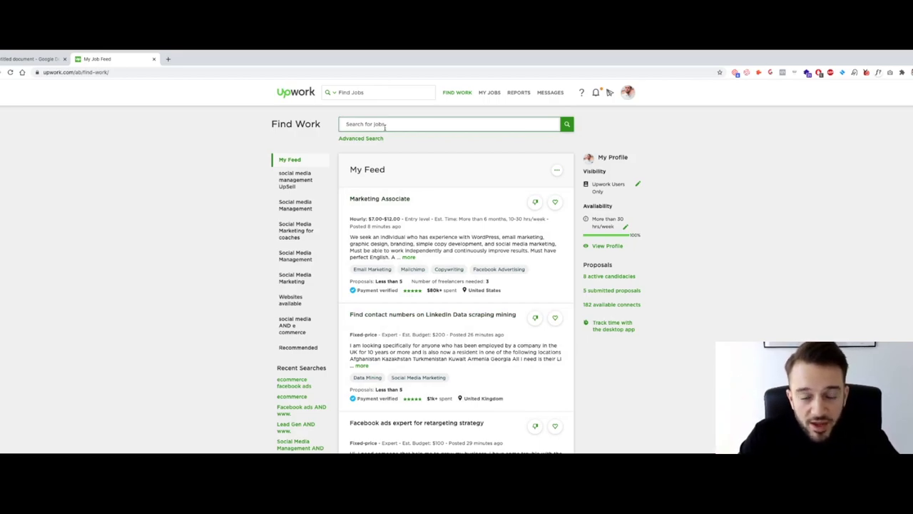
Open the Marketing Associate job post and examine its hiring need, experience level, project length, weekly hours, required skills, qualifications and client history.
left_click(385, 199)
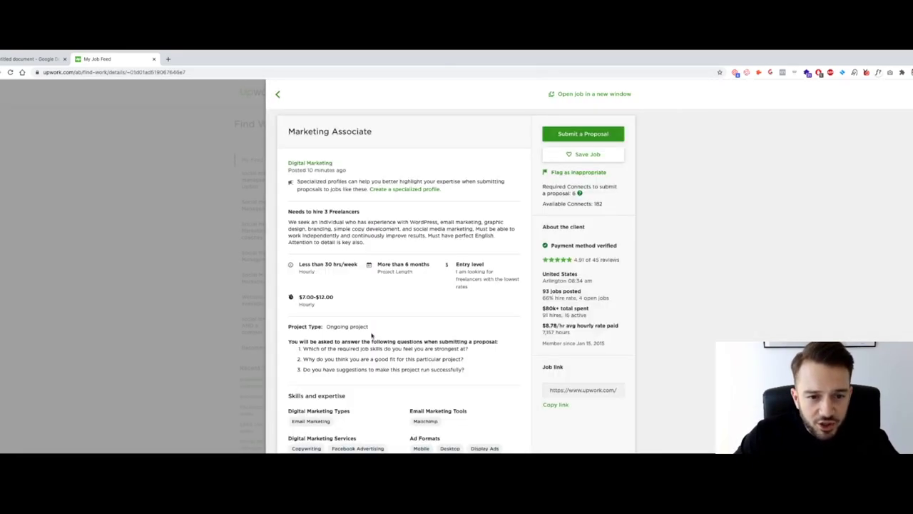
left_click_drag(289, 212, 371, 214)
left_click(339, 212)
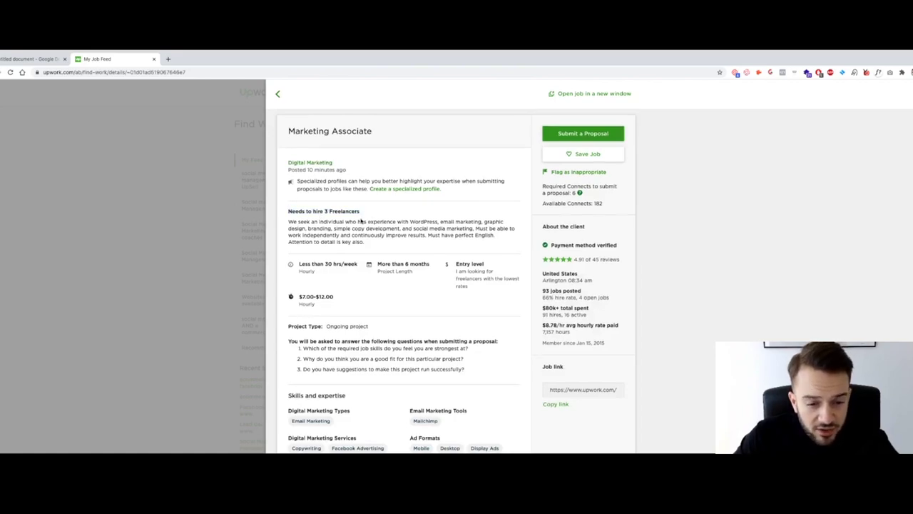
scroll(321, 264, "down", 1)
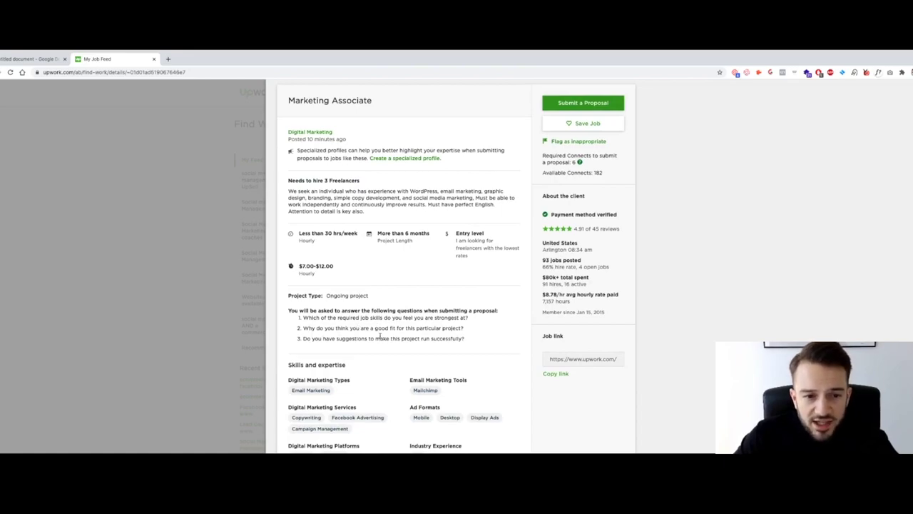
scroll(381, 336, "down", 2)
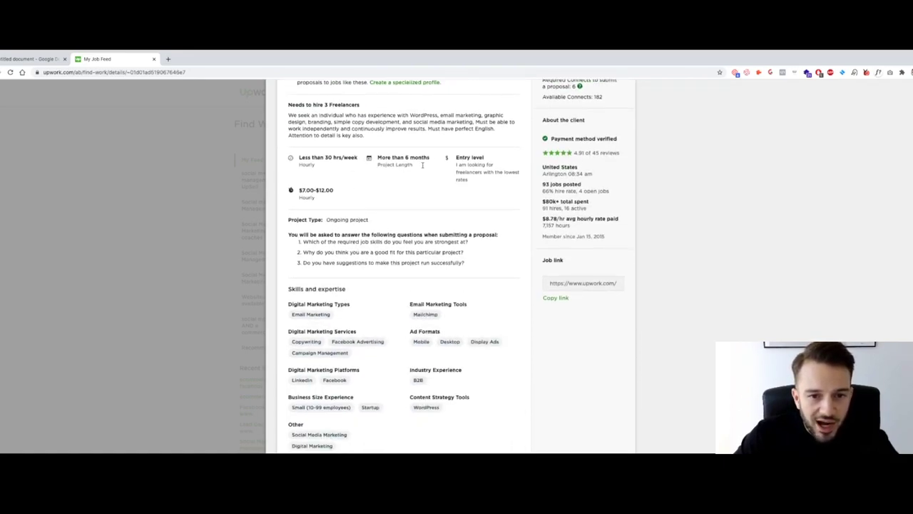
left_click_drag(455, 158, 485, 158)
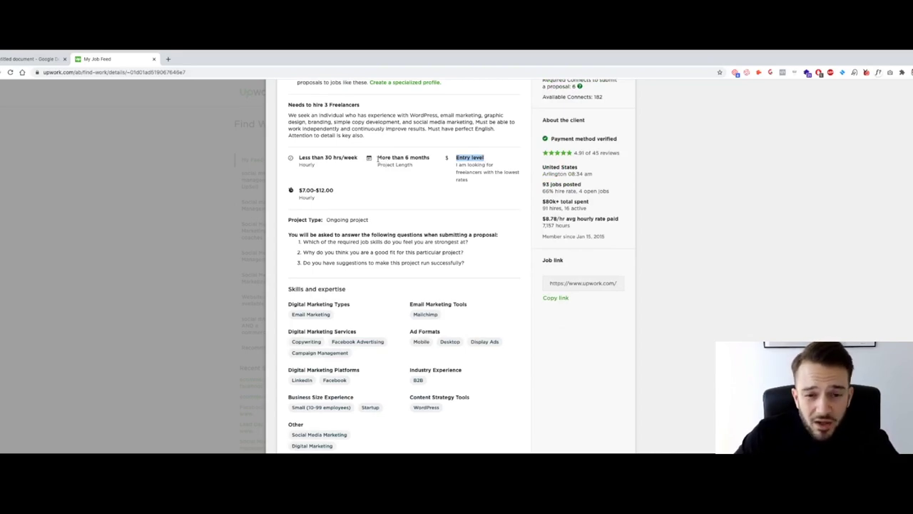
left_click_drag(378, 158, 429, 162)
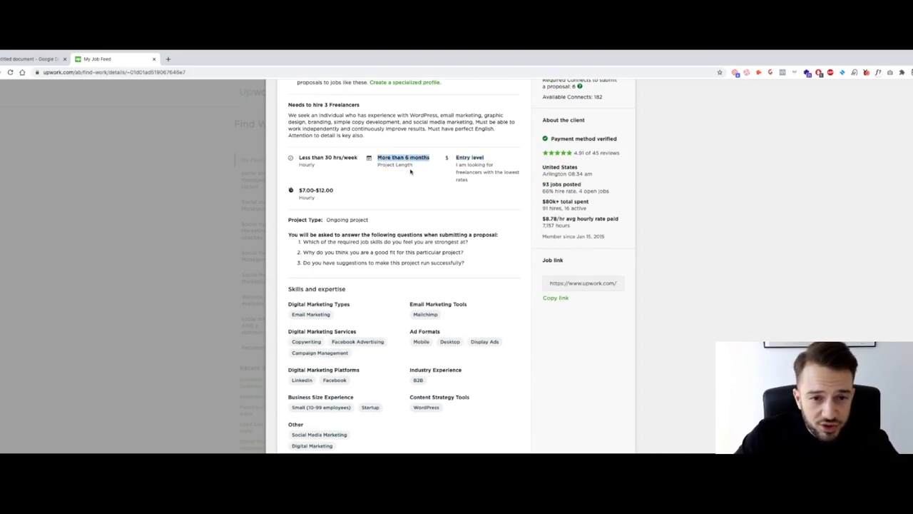
scroll(410, 175, "up", 3)
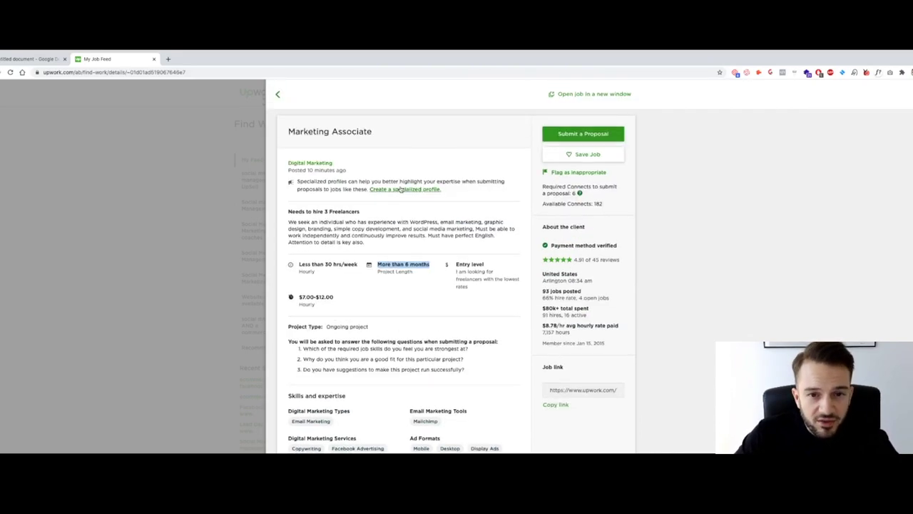
left_click(377, 265)
scroll(377, 264, "down", 1)
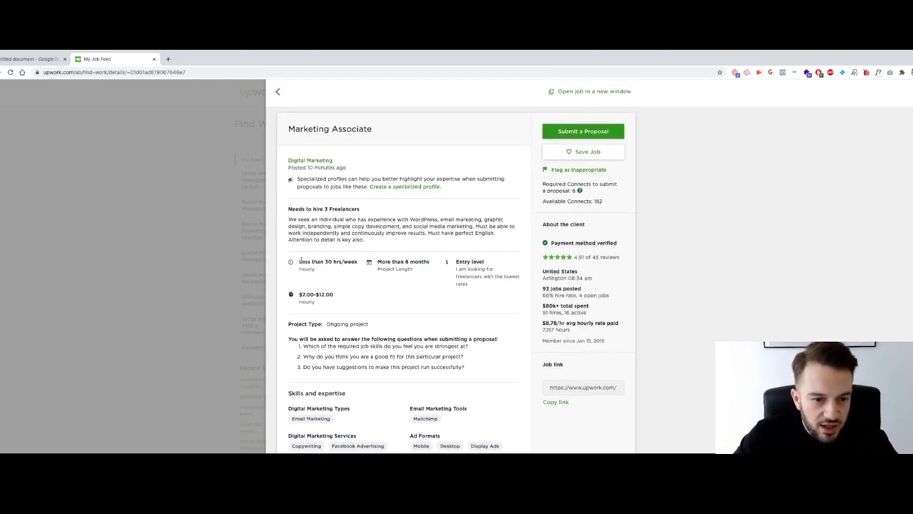
left_click_drag(299, 262, 356, 262)
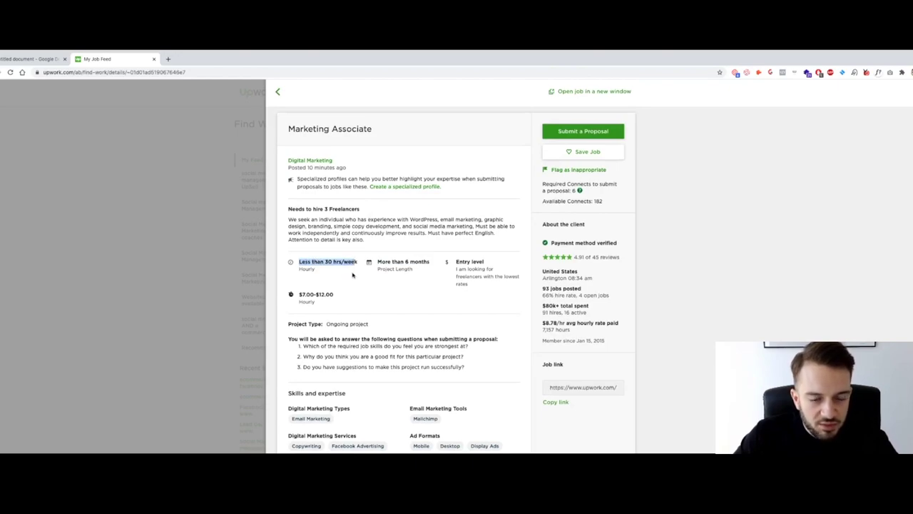
scroll(352, 275, "down", 5)
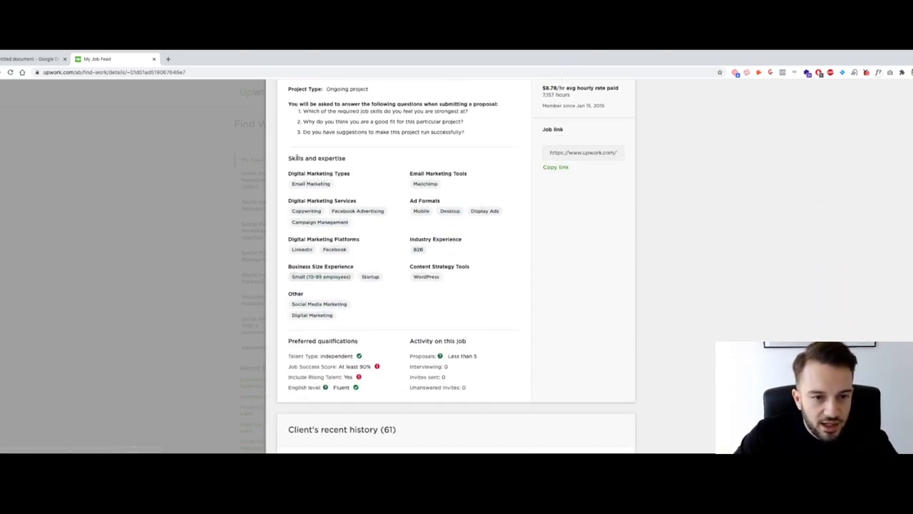
scroll(331, 307, "down", 5)
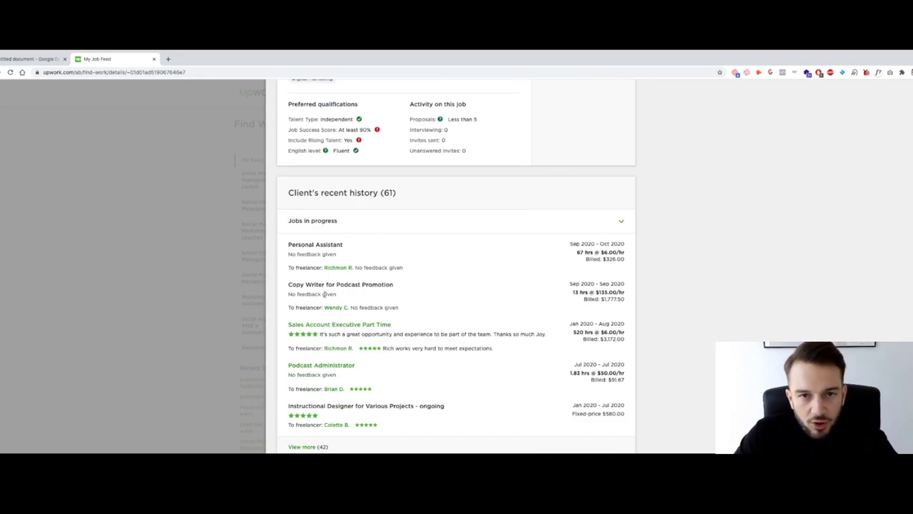
Review the client's recent job history, freelancer feedback, rates paid and other open jobs on the Marketing Associate post.
scroll(326, 294, "down", 1)
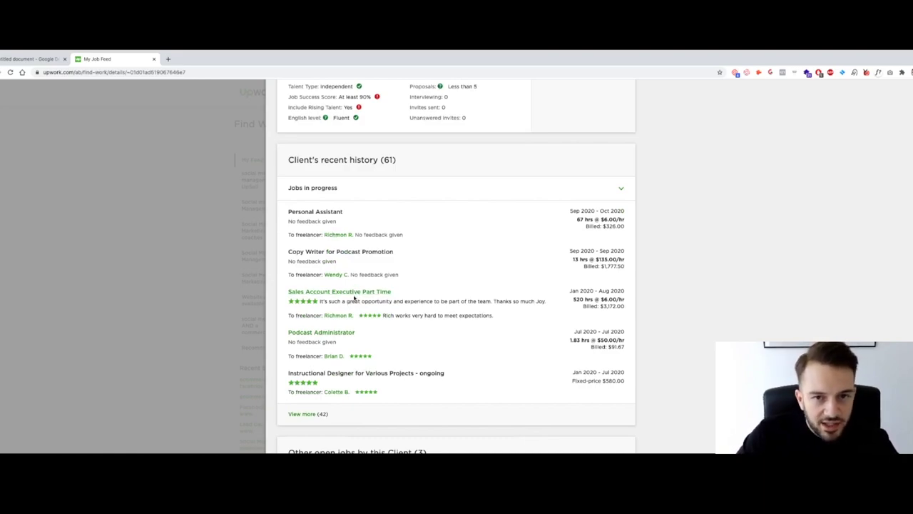
scroll(354, 299, "down", 2)
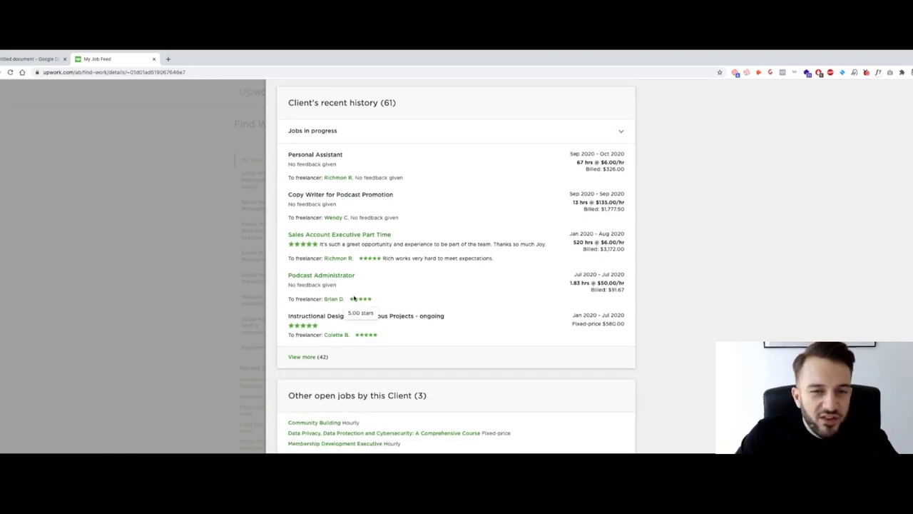
scroll(354, 298, "down", 1)
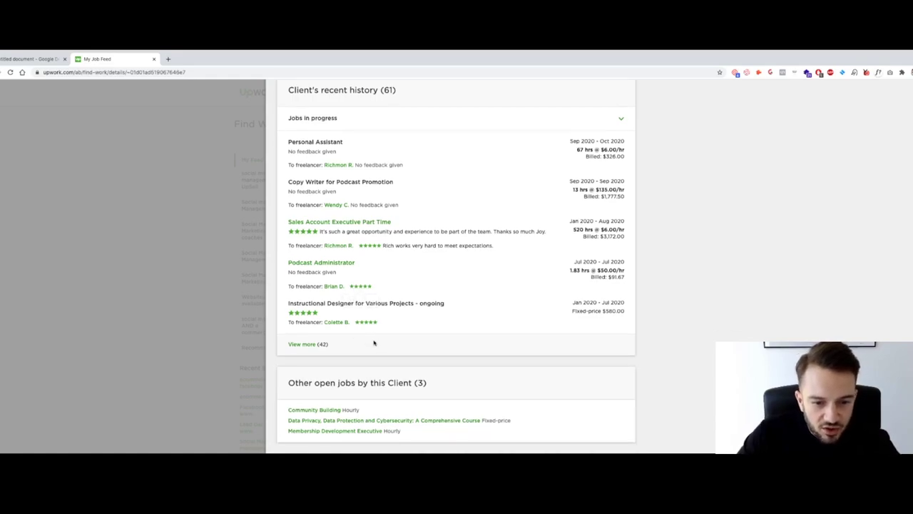
scroll(369, 341, "up", 4)
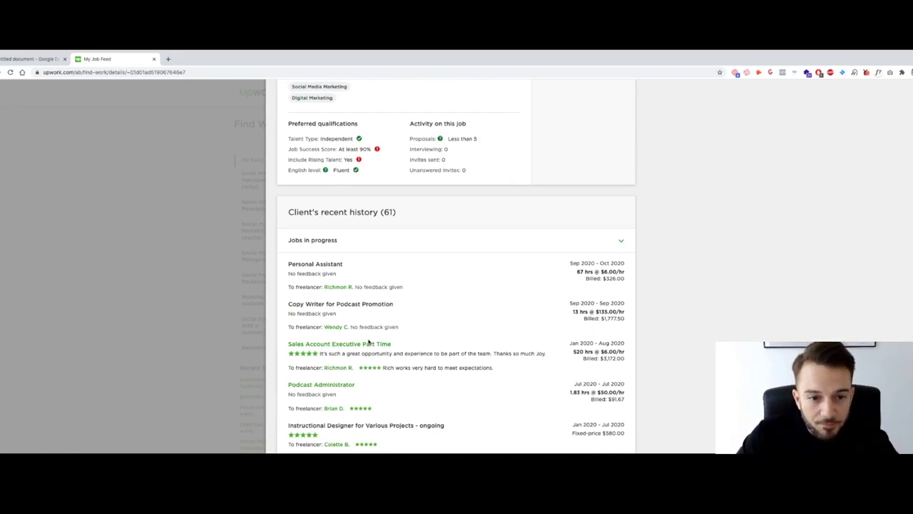
scroll(369, 343, "down", 2)
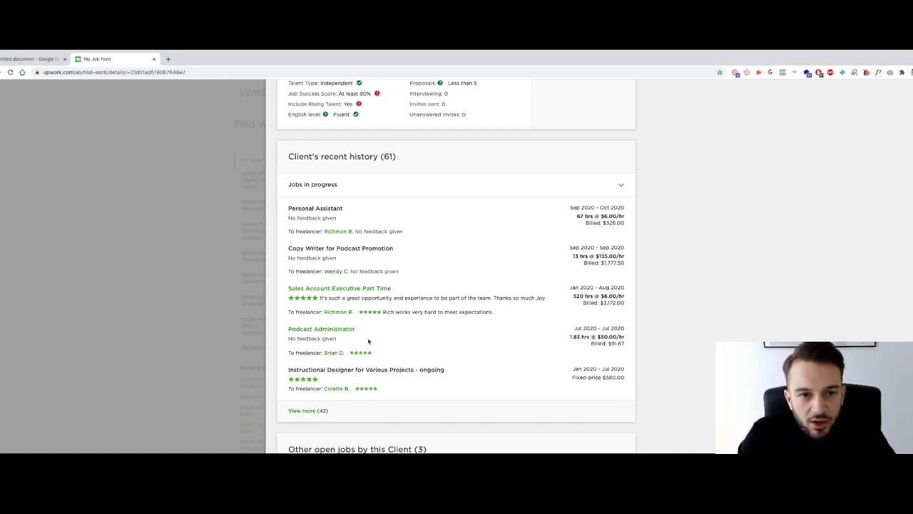
Start a proposal for the Marketing Associate job and bring up its Submit a proposal form.
scroll(369, 341, "up", 10)
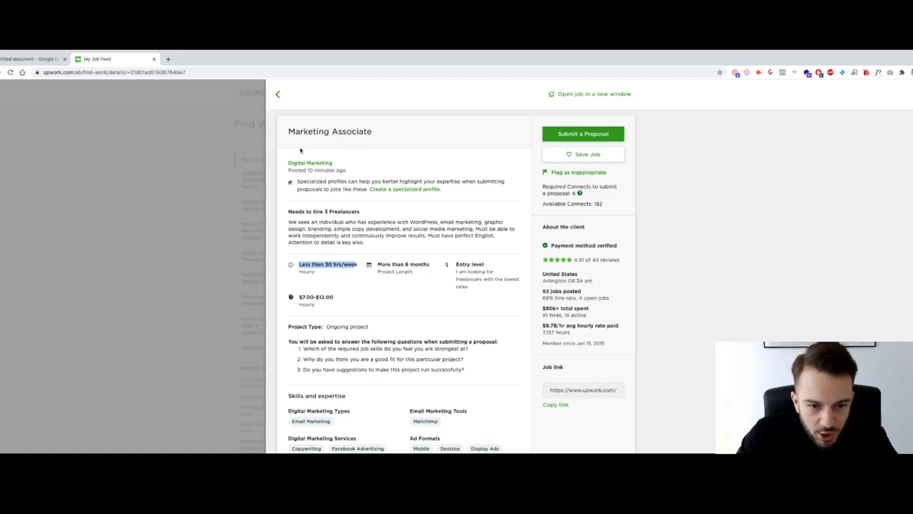
left_click(583, 135)
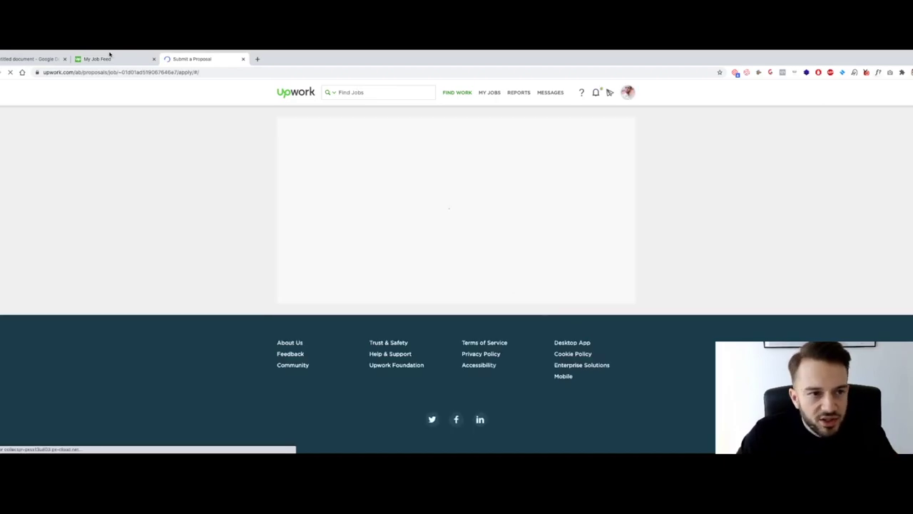
left_click(109, 55)
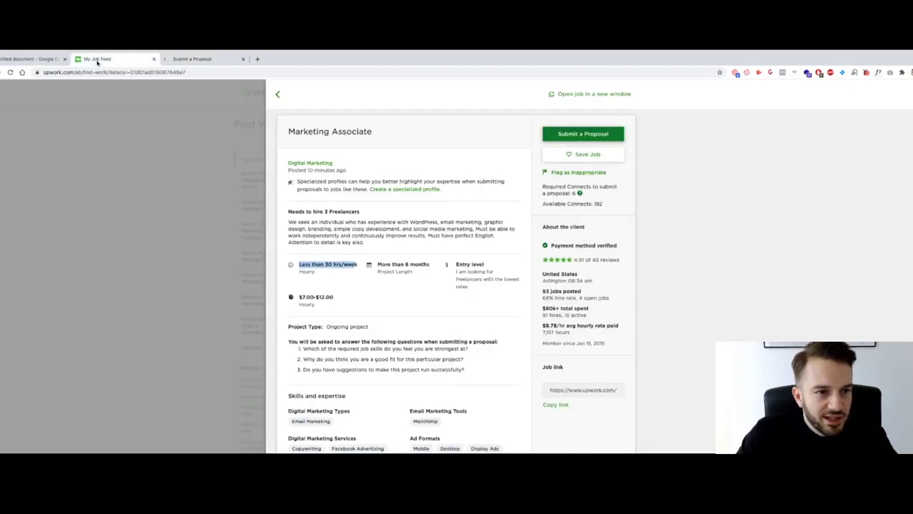
left_click(214, 61)
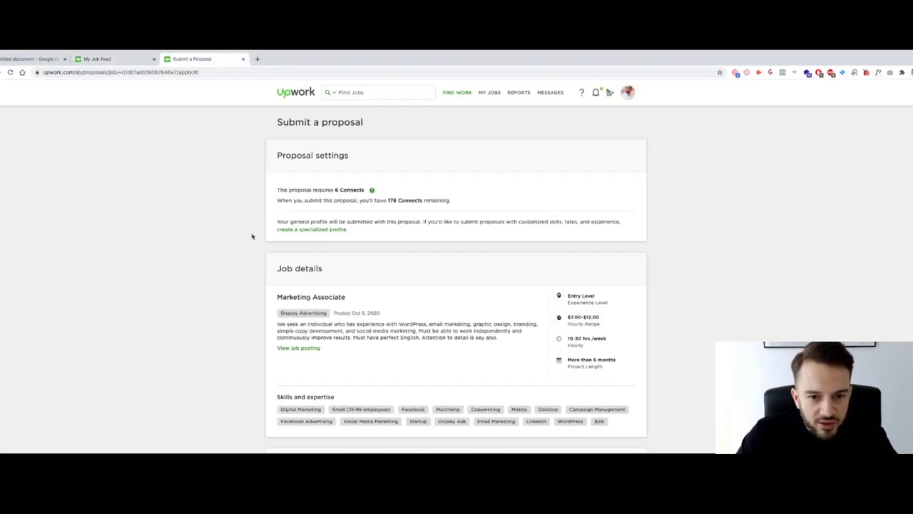
Check the proposal settings for the Connects this proposal requires and the Connects remaining after submission.
scroll(294, 252, "down", 3)
scroll(291, 222, "up", 3)
scroll(291, 221, "up", 1)
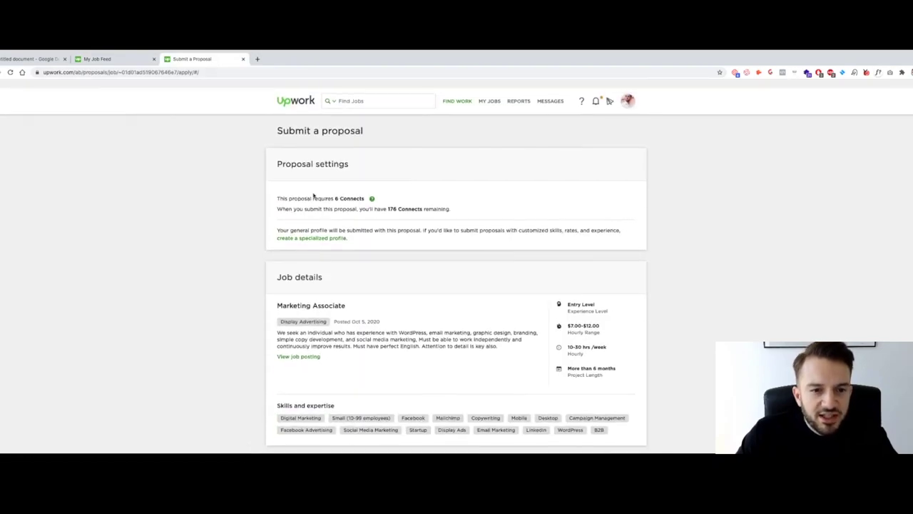
left_click_drag(335, 190, 364, 188)
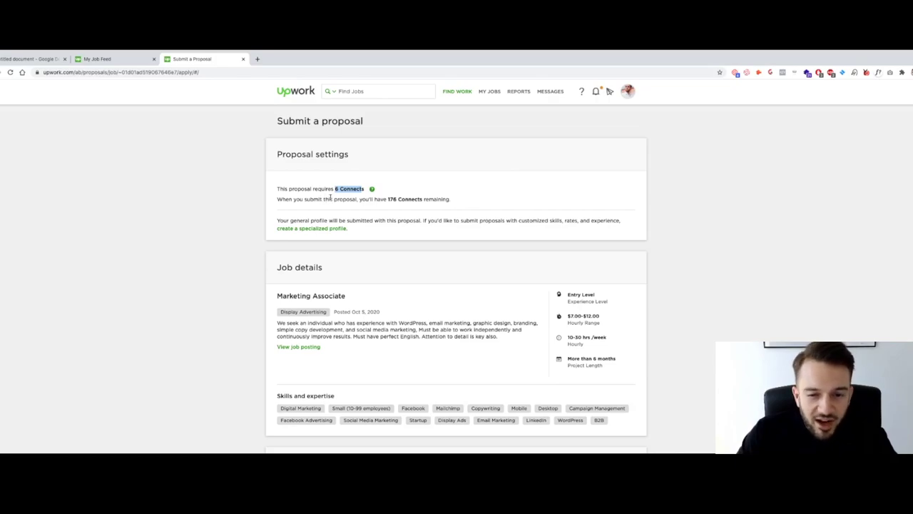
left_click_drag(389, 201, 396, 201)
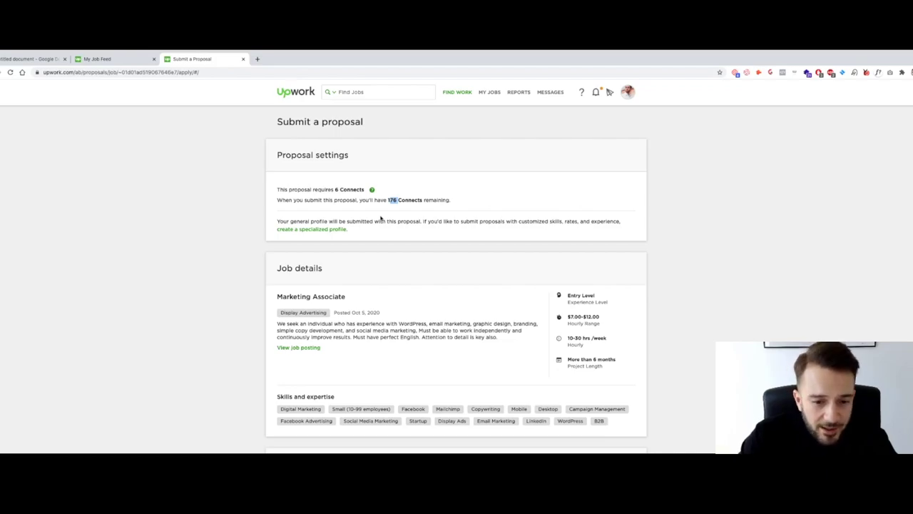
Examine the whole proposal form, from the job details and hourly rate terms through the cover letter and screening questions to the attachments.
scroll(380, 216, "down", 2)
scroll(373, 195, "down", 4)
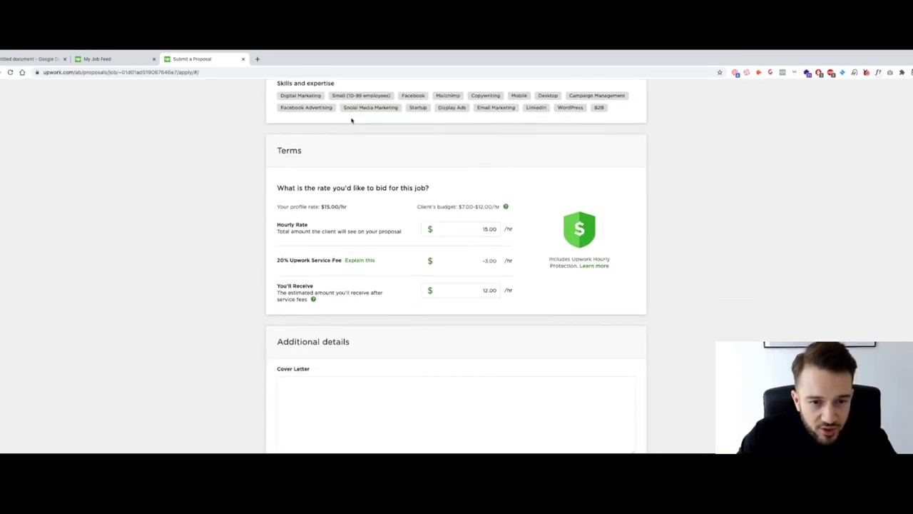
scroll(352, 129, "up", 1)
scroll(355, 132, "down", 6)
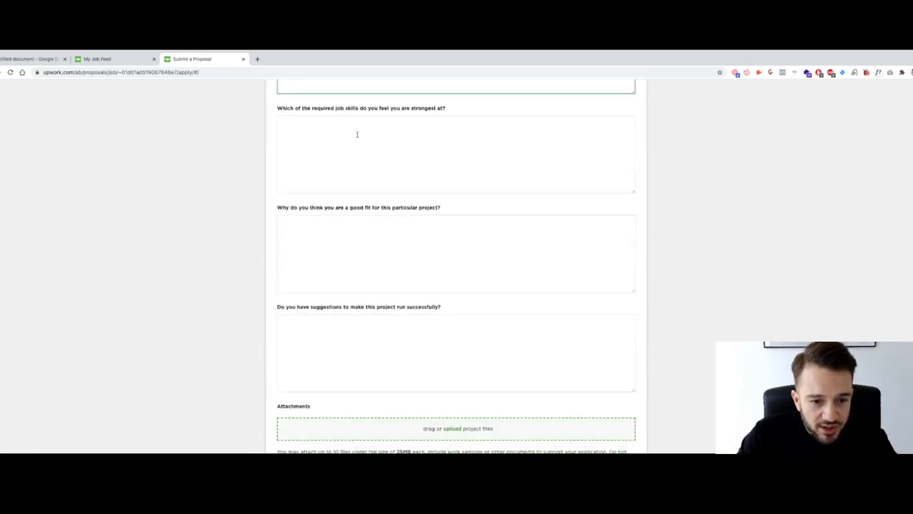
scroll(357, 134, "down", 1)
scroll(356, 136, "up", 5)
left_click(326, 337)
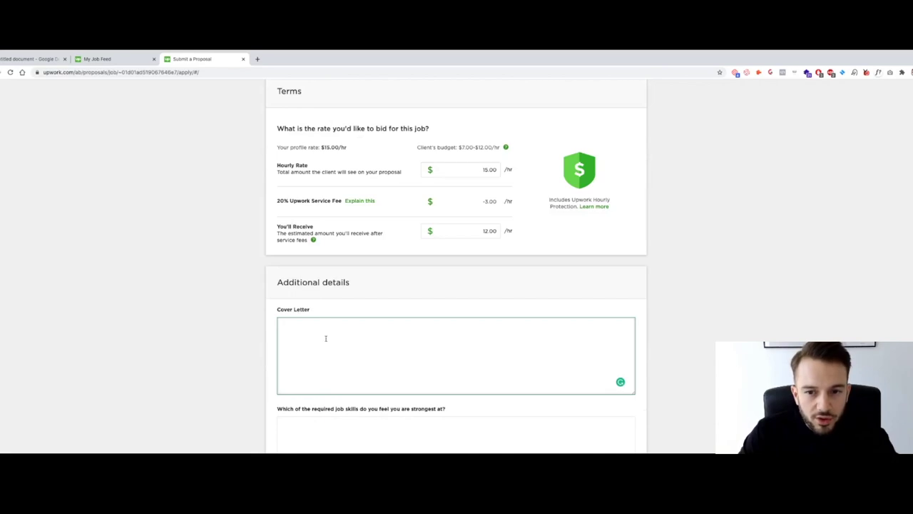
scroll(325, 337, "down", 5)
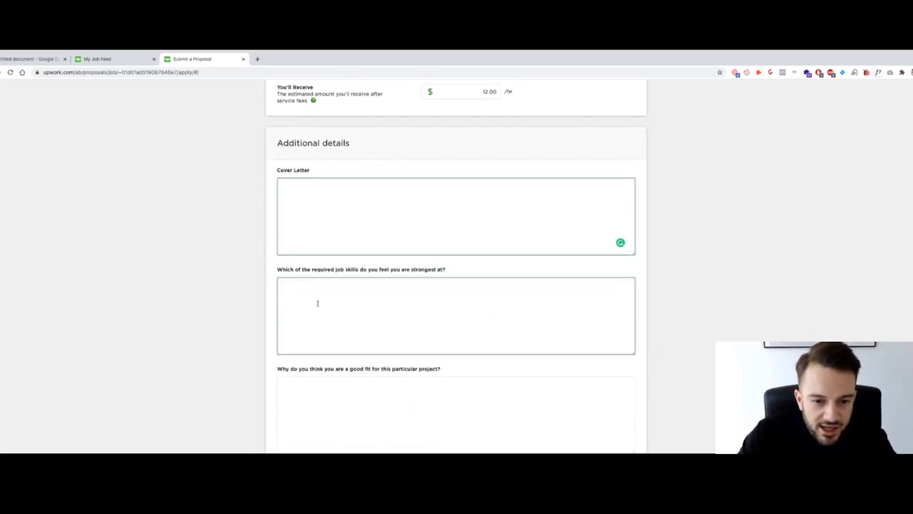
scroll(382, 301, "down", 2)
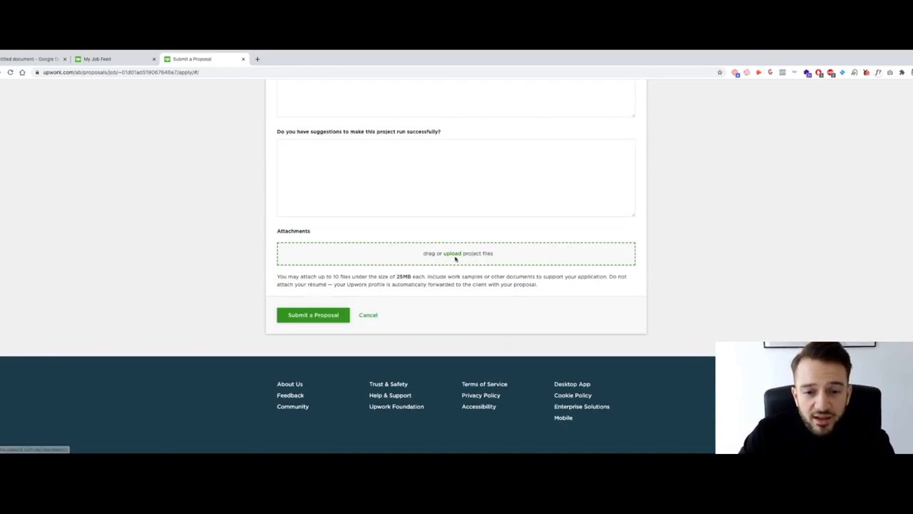
scroll(431, 316, "up", 15)
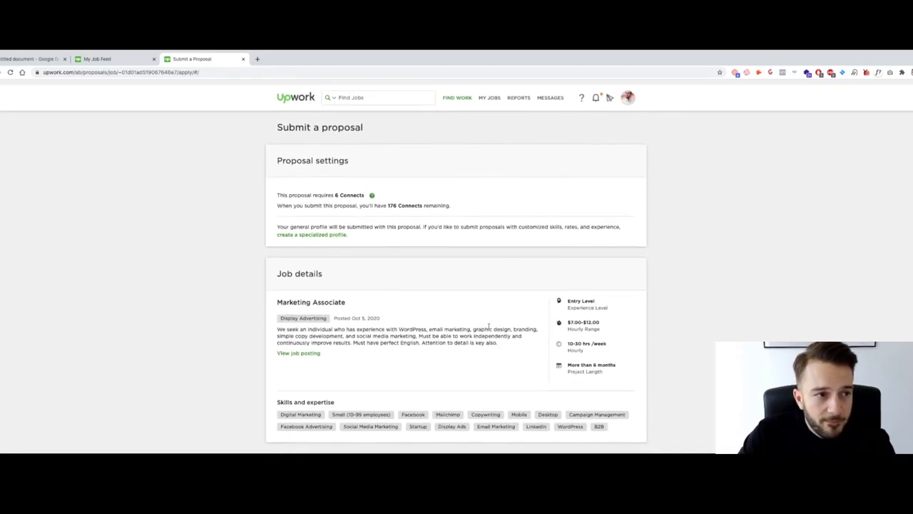
In the untitled Google Docs document, clear the stray character and write "Sounds like an interesting job! I can definitely do this!".
left_click(29, 59)
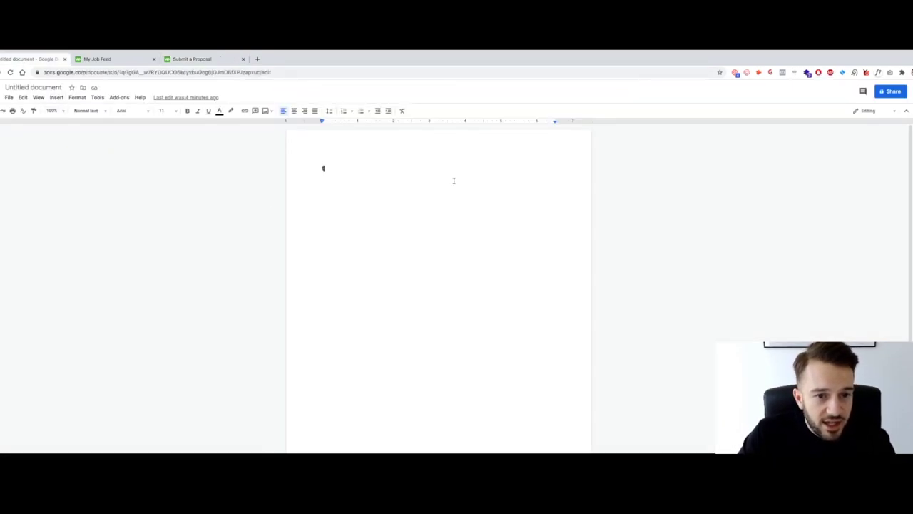
key("BackSpace")
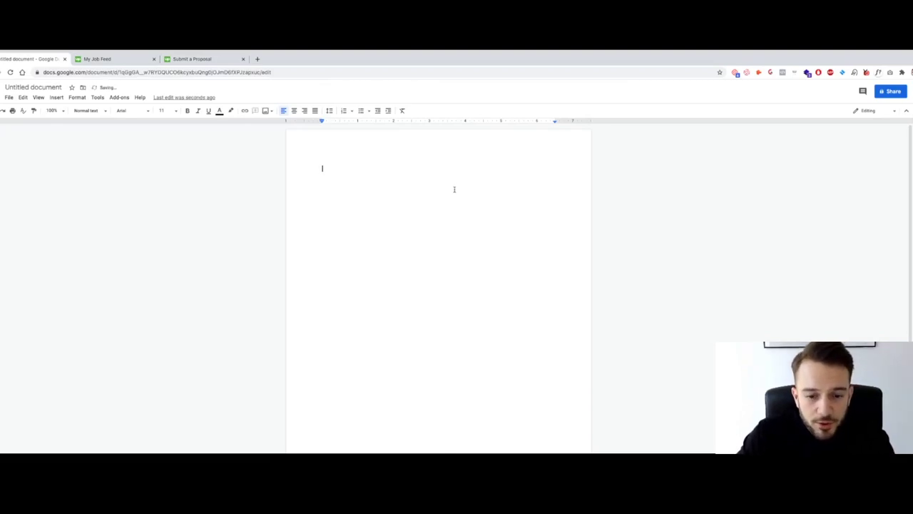
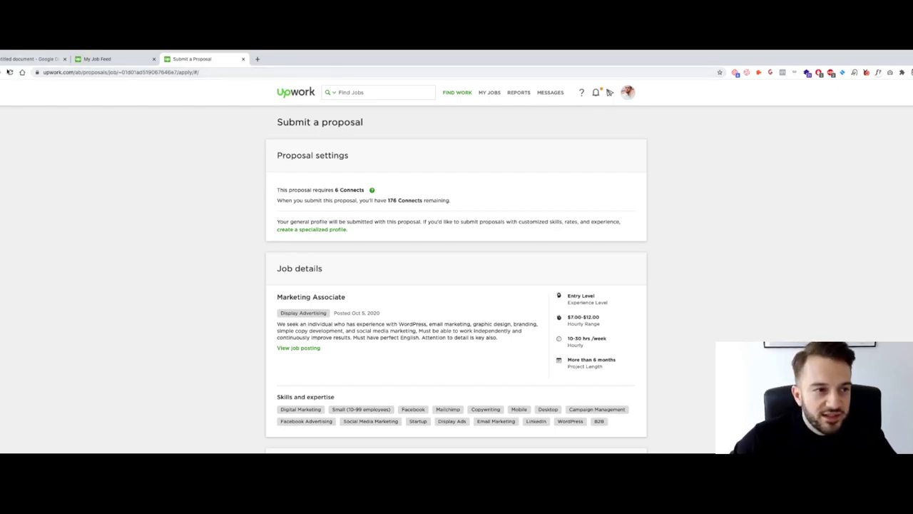
left_click(15, 60)
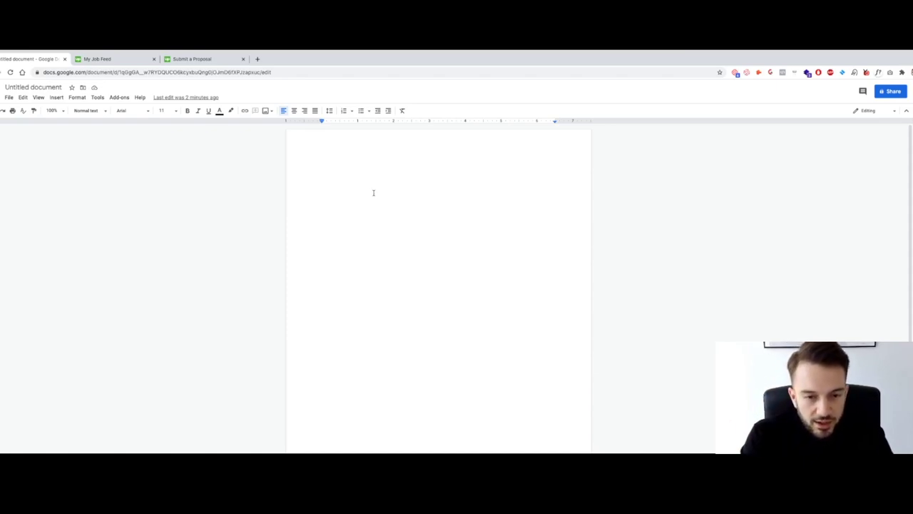
type("So")
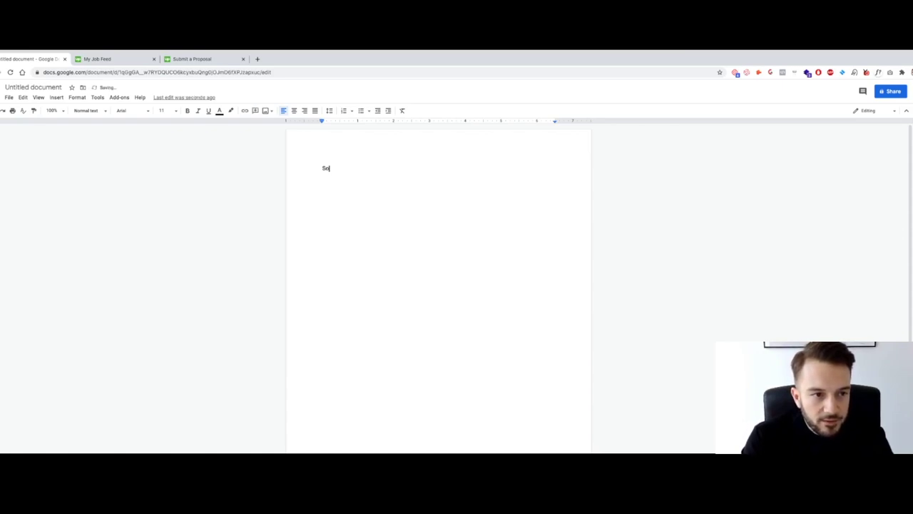
type("unds like an int")
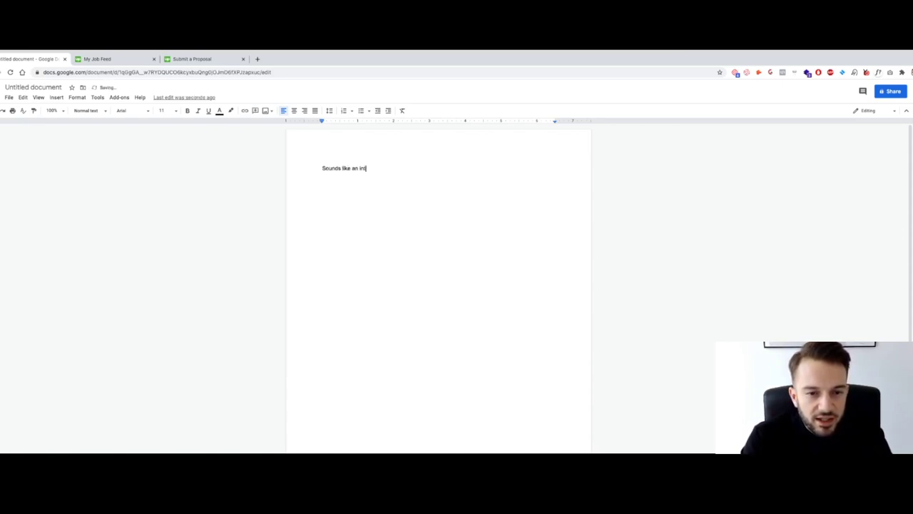
type("eresting job! ")
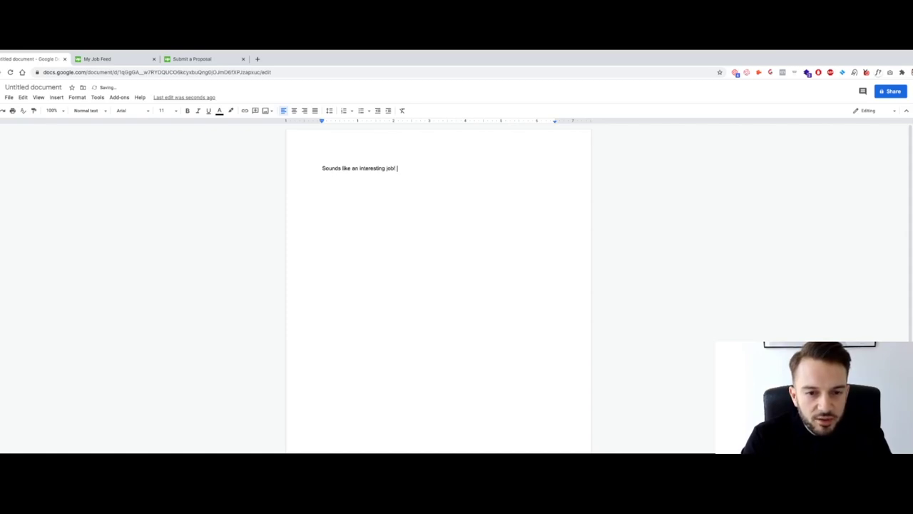
type("I can definitely t")
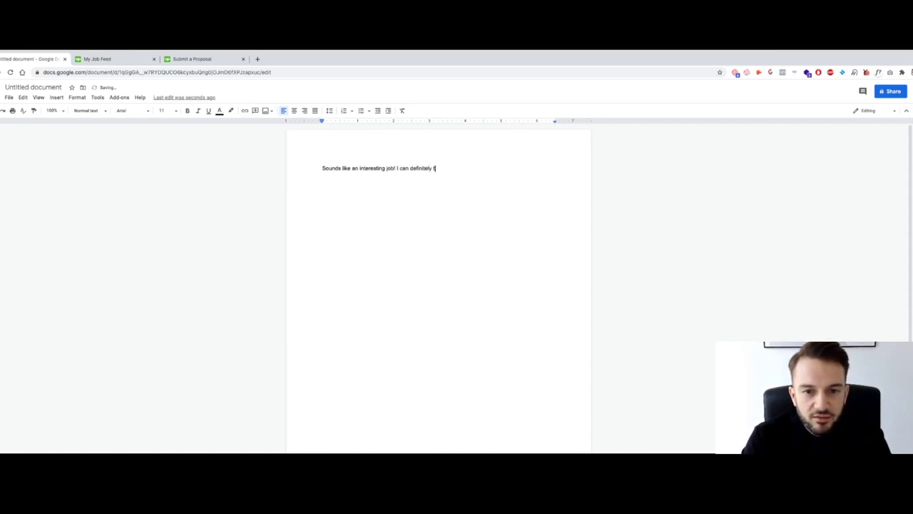
type("o this!")
Add a second example opening on its own line: "Sounds like a perfect fit for me".
key("Return")
key("Return")
type("S")
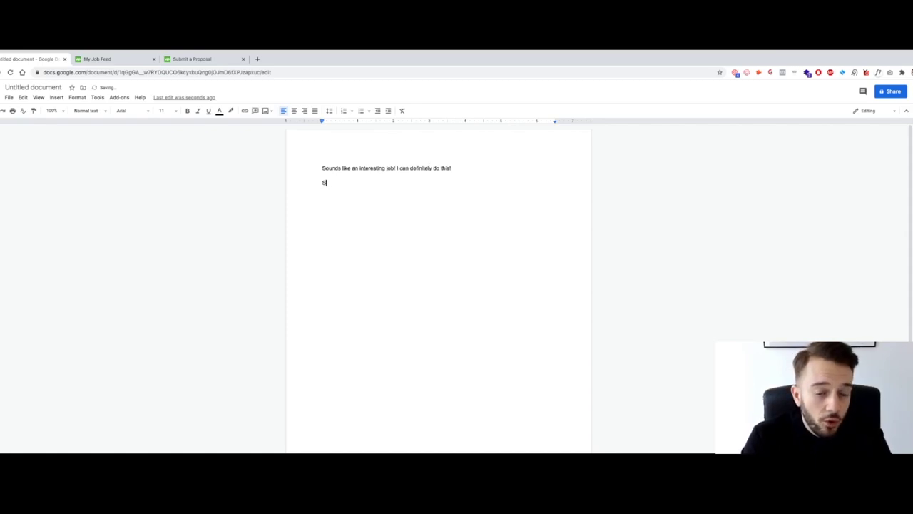
type("ounds like a perfe")
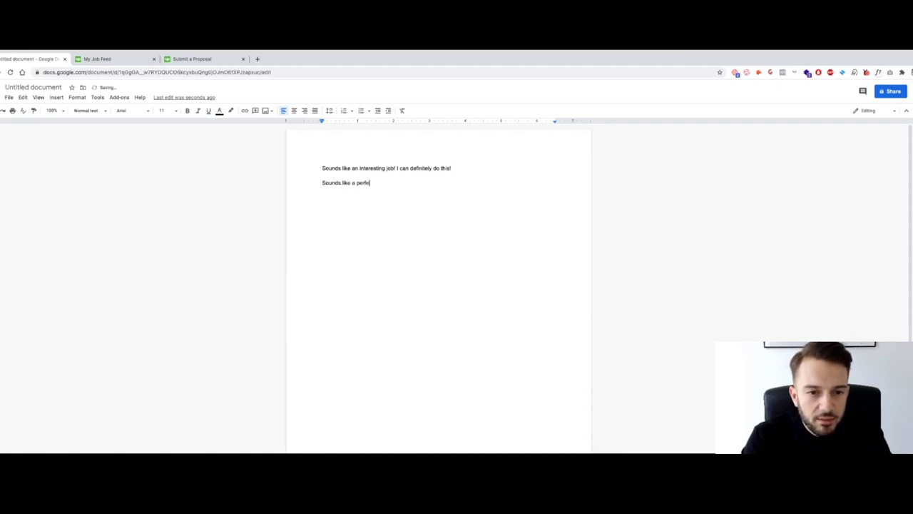
type("ct fit for me")
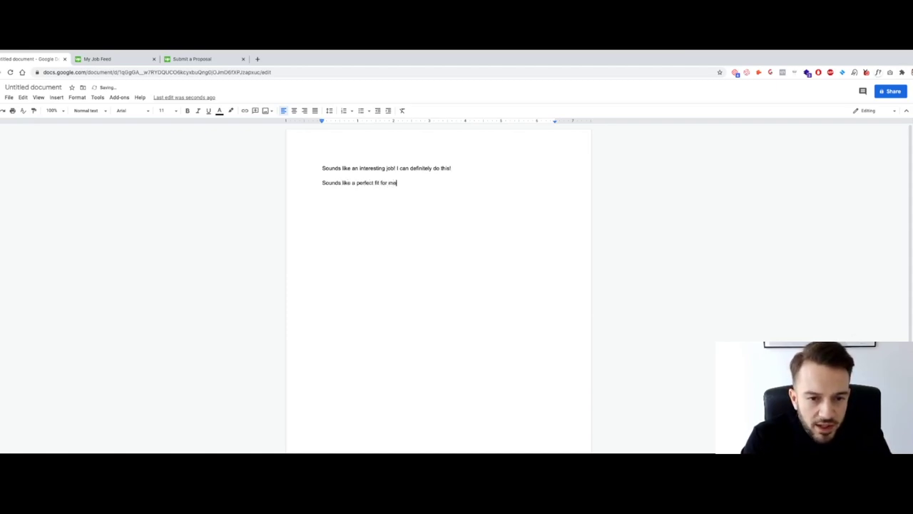
Add a third example opening on its own line: "I'd love to take this off your hands!".
key("Return")
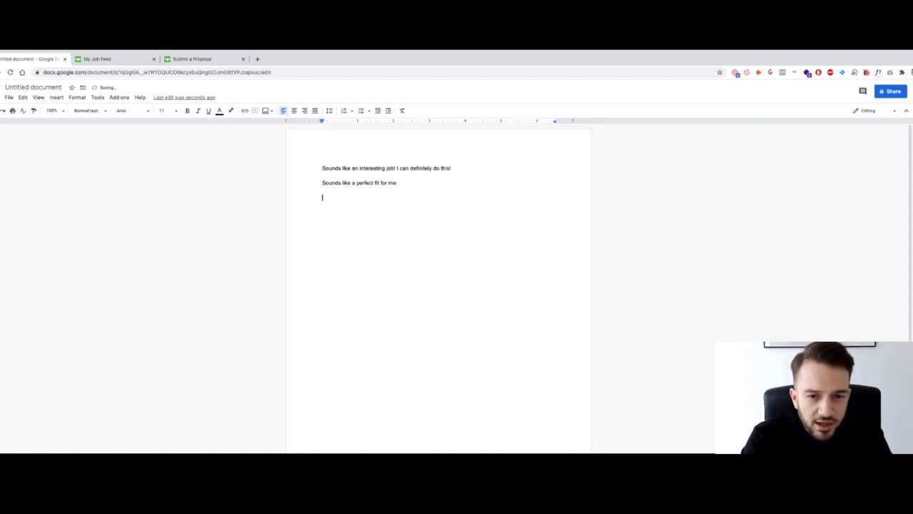
type("(")
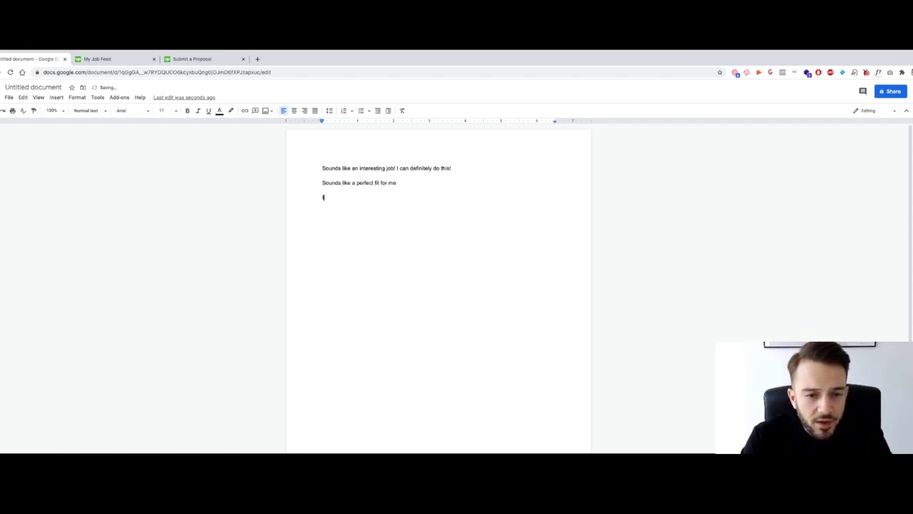
type("'d")
key("BackSpace")
key("BackSpace")
type("'d love to")
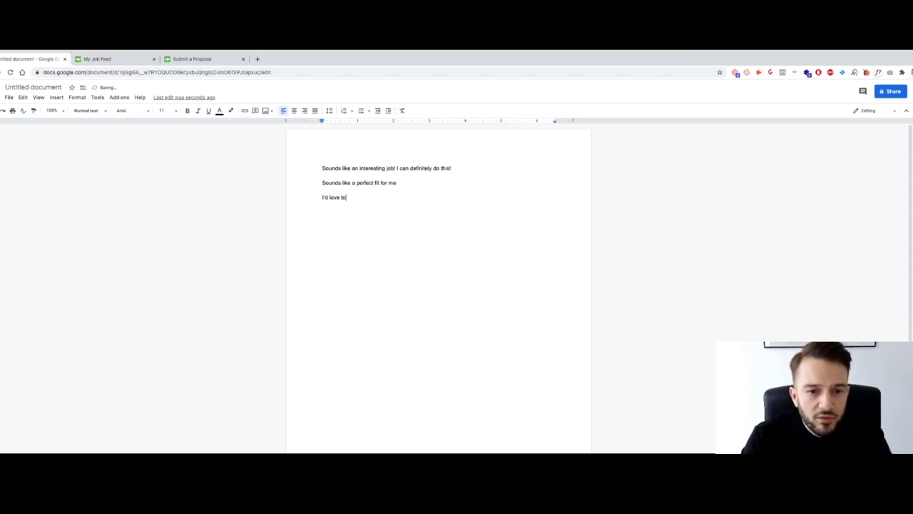
type(" take this off you ")
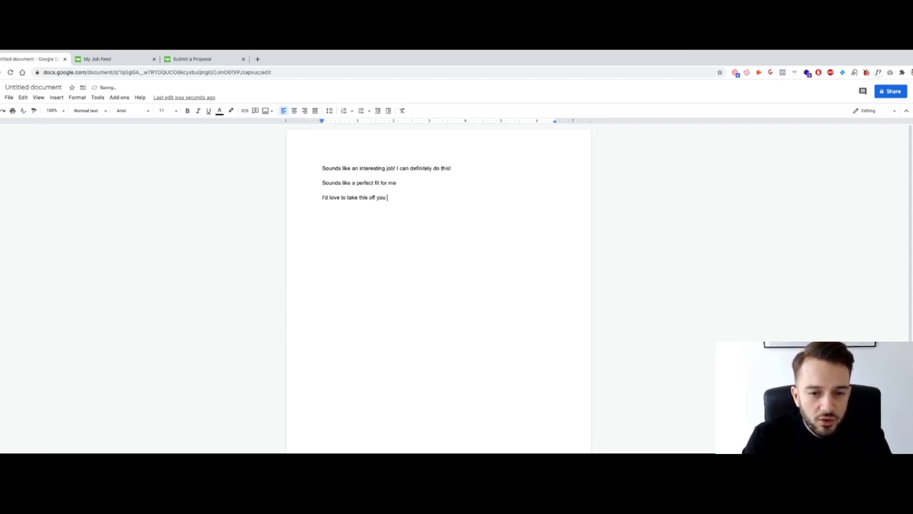
type("r hands!")
Below the third example opening, add a greeting line reading "Hi my name is" followed by the freelancer's full name and a comma.
key("Return")
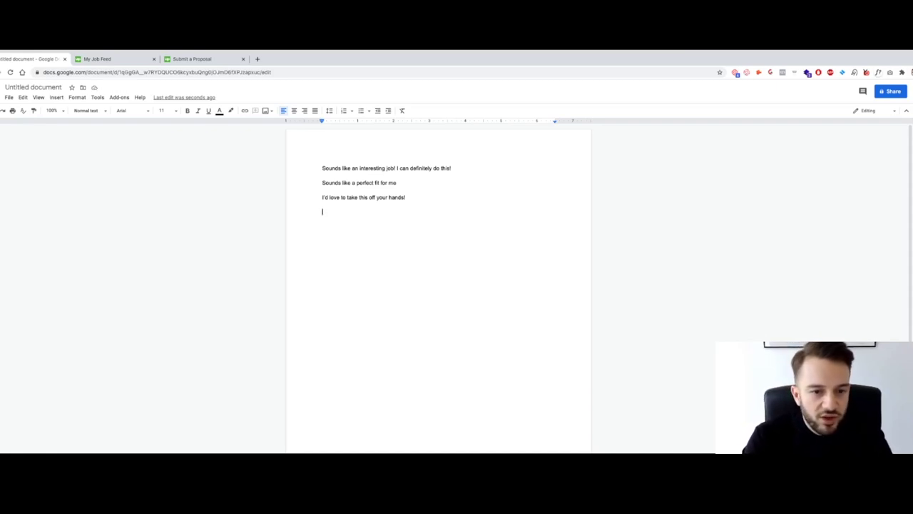
type("Hi my name ")
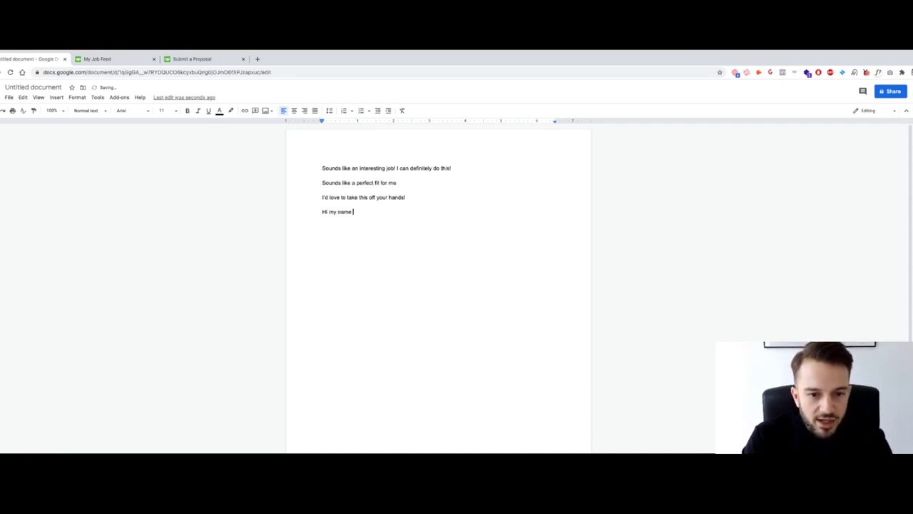
type("is Joshua Dri")
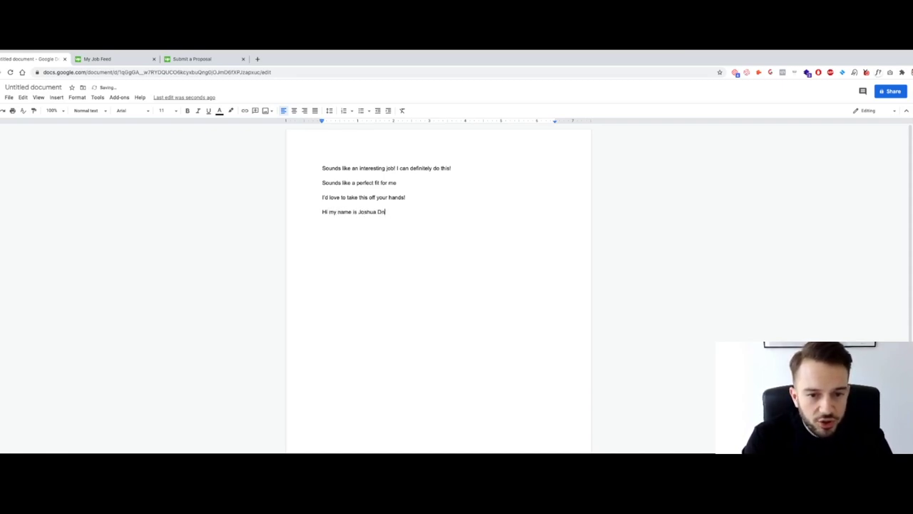
key("BackSpace")
type("aniel George,")
key("Return")
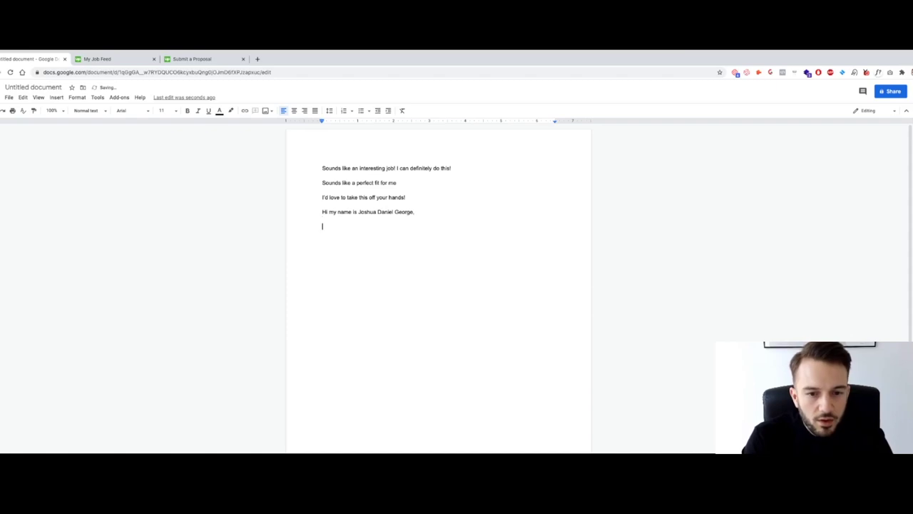
On the line below the greeting, write "Your job post looks good, I would love to speak to you some more about this".
type("Your job post ")
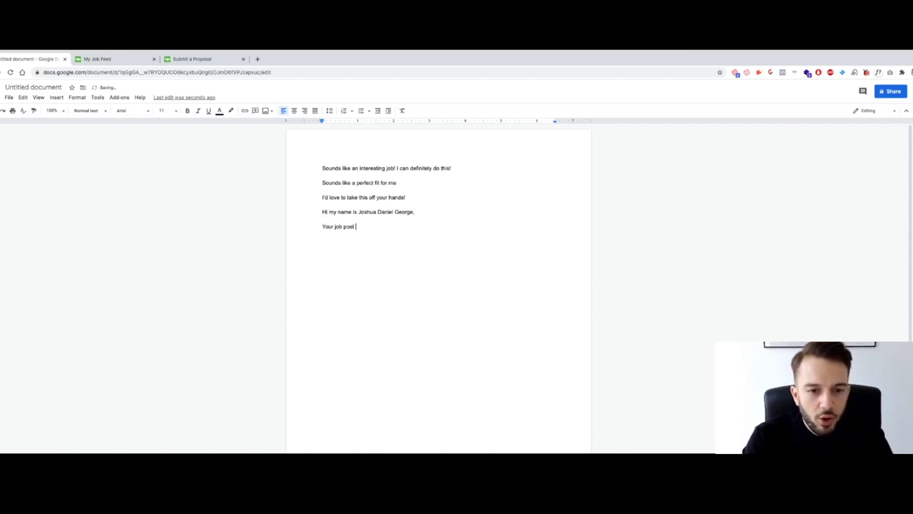
type("looks good, I")
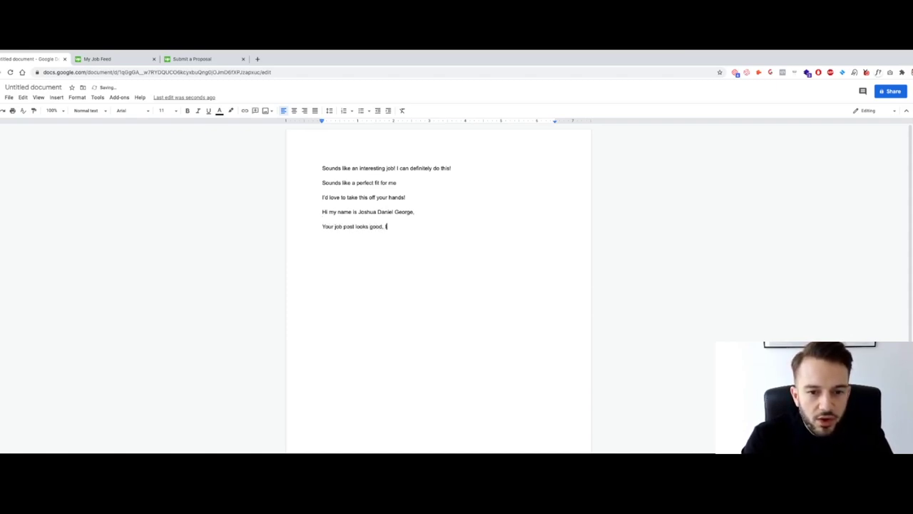
type(" would love to speak t")
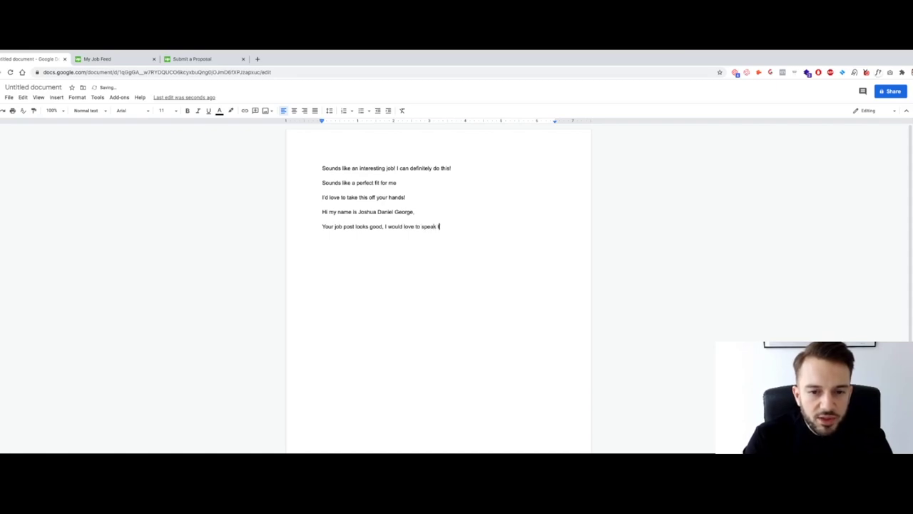
type("o you some mor")
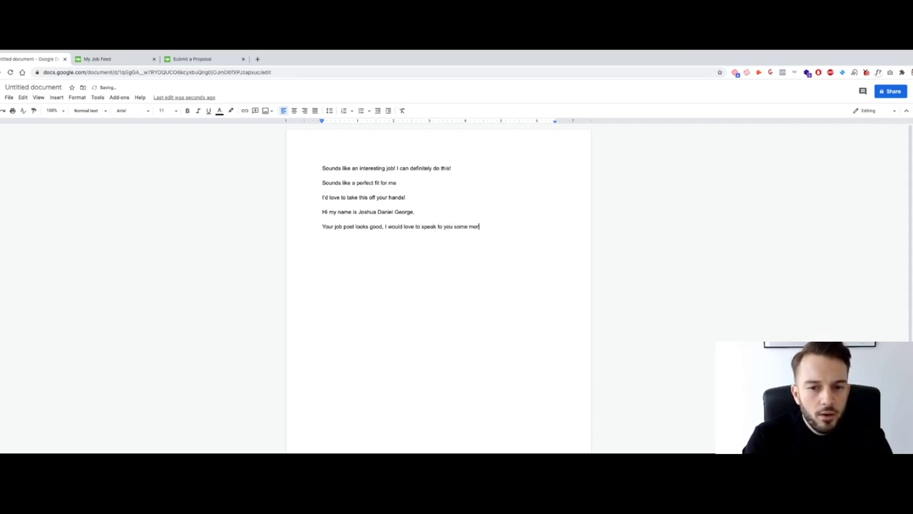
type("e about this a")
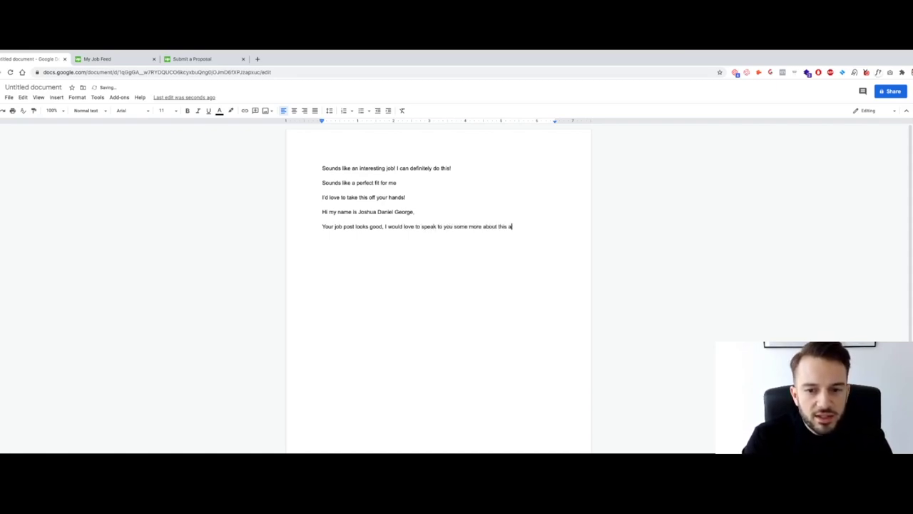
Complete the job post sentence with "and see if we are a good fit to work together on this particular project.".
type("nd see if we are a ")
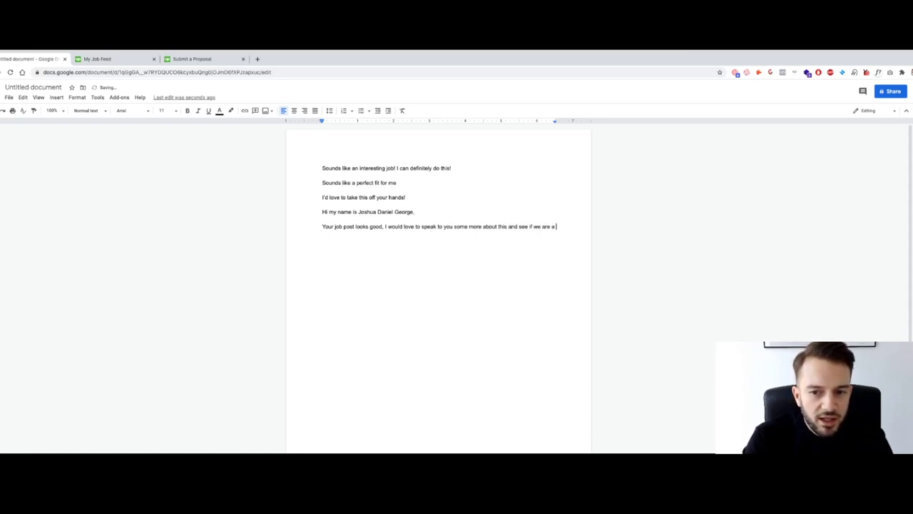
type("good fit to work ")
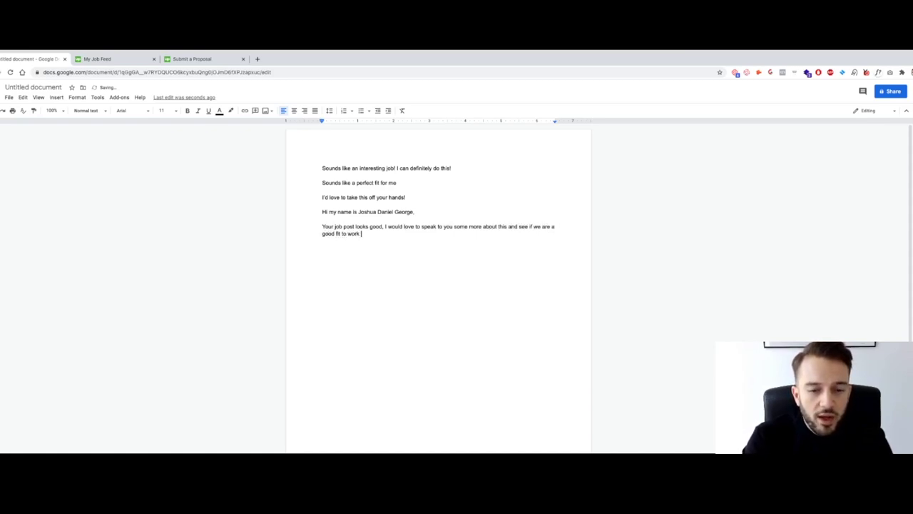
type("together on t")
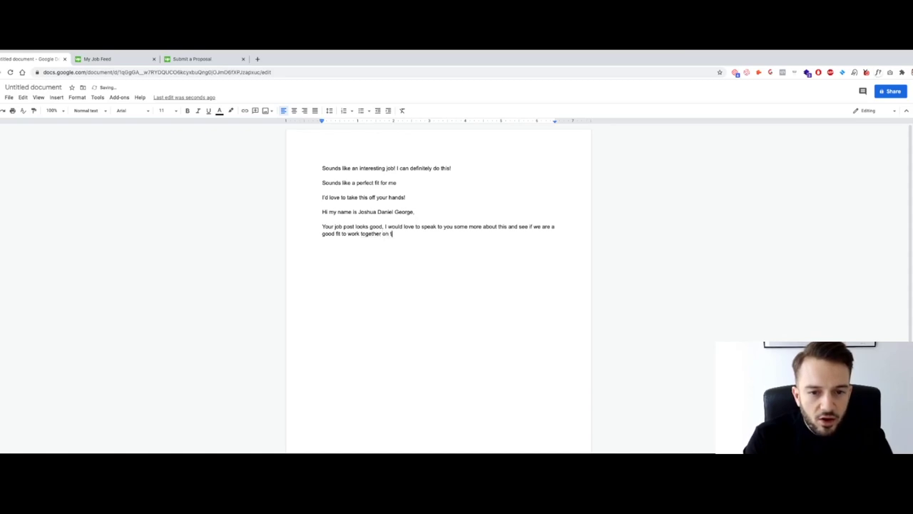
type("his particular ")
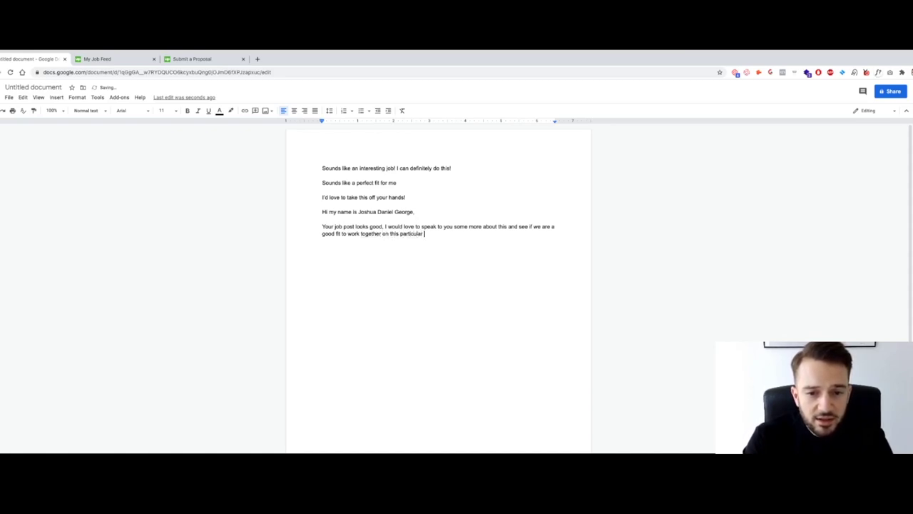
type("project.")
key("Return")
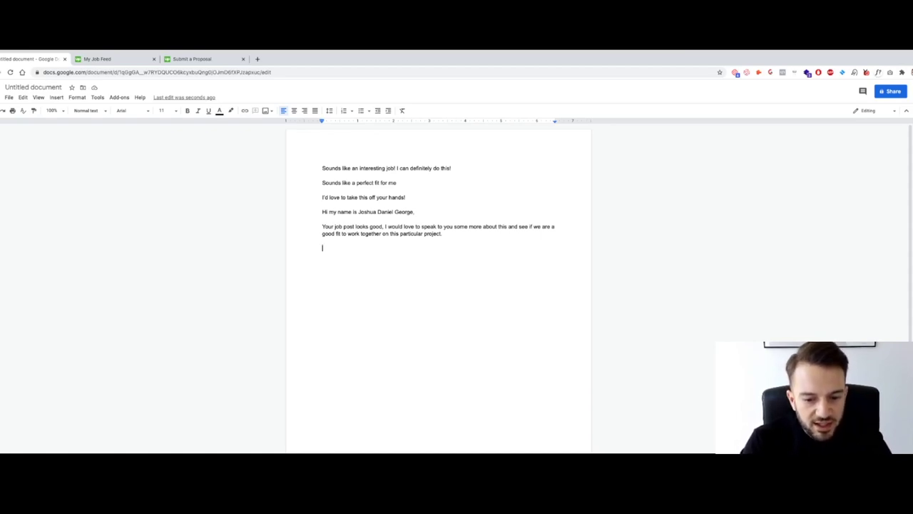
Write a new paragraph: "You are looking for an expert that can create highly profitable ecommerce campaigns for your store".
type("You are looking")
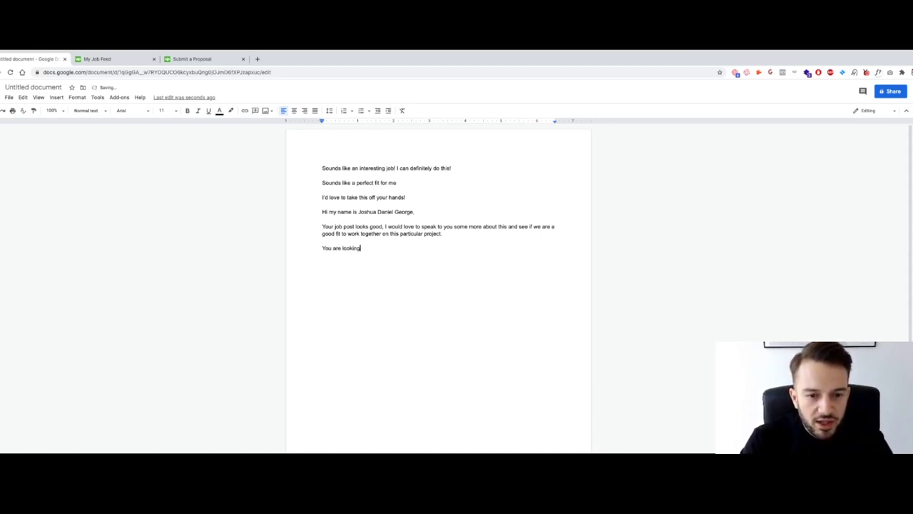
type(" for an exper")
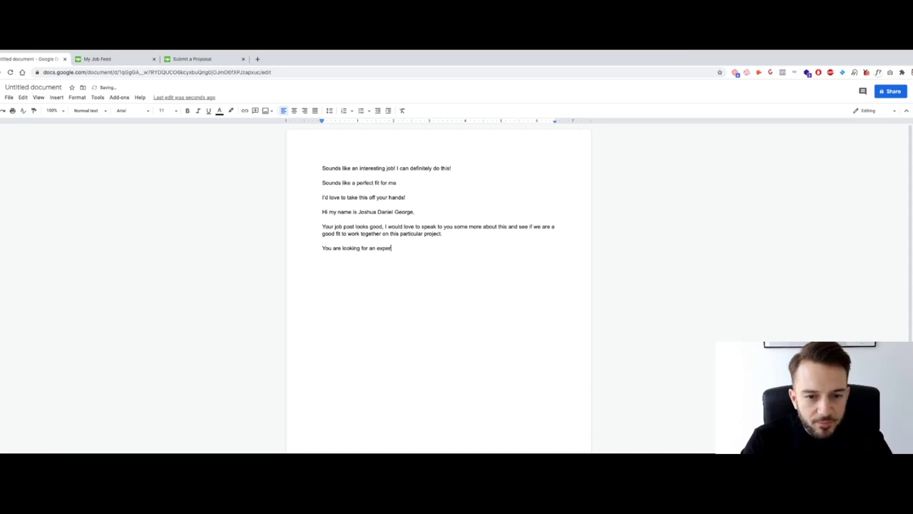
type("t That")
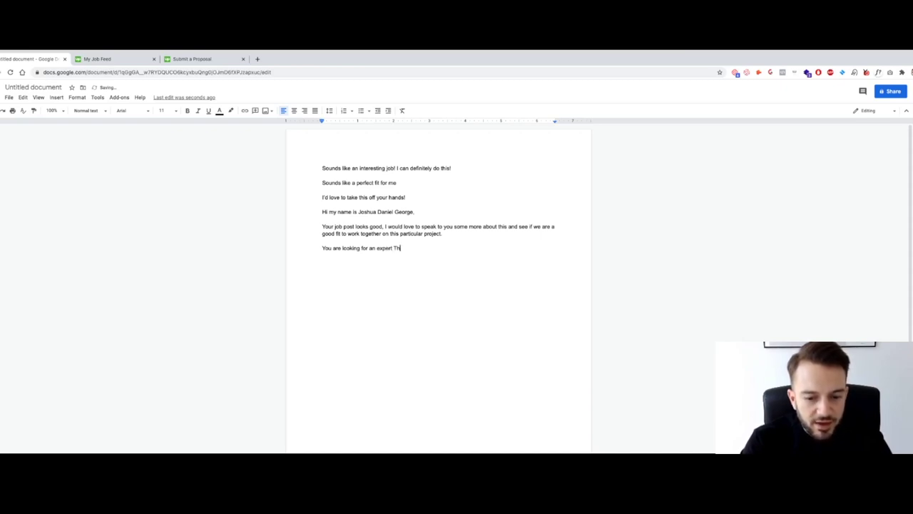
key("BackSpace")
key("BackSpace")
key("BackSpace")
key("BackSpace")
type("that c")
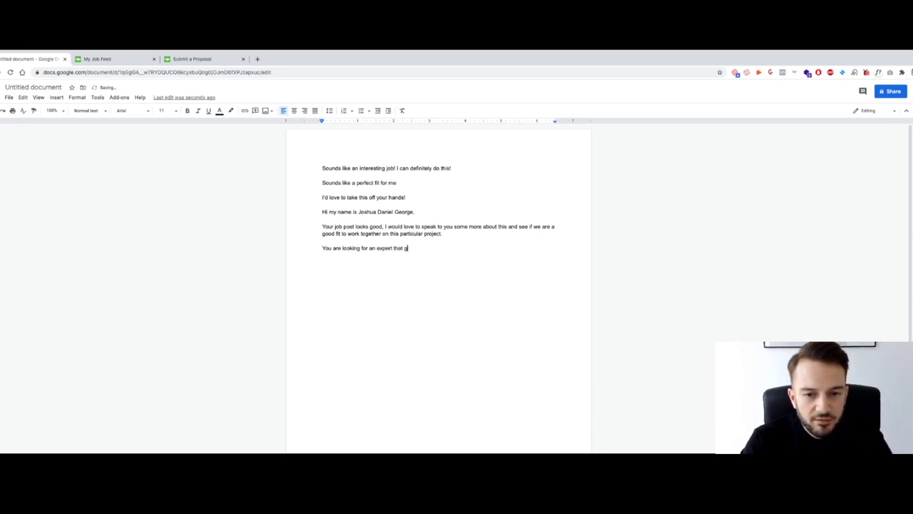
type("an create highly ")
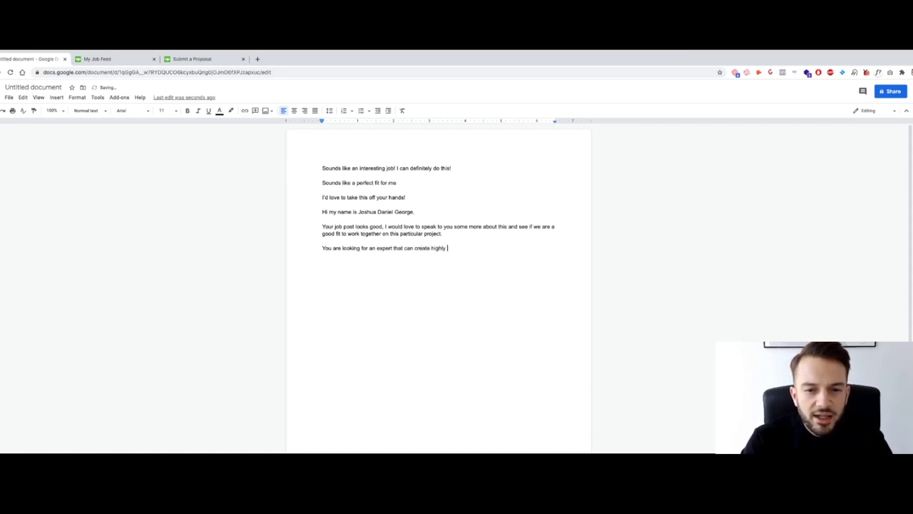
type("profitable eco")
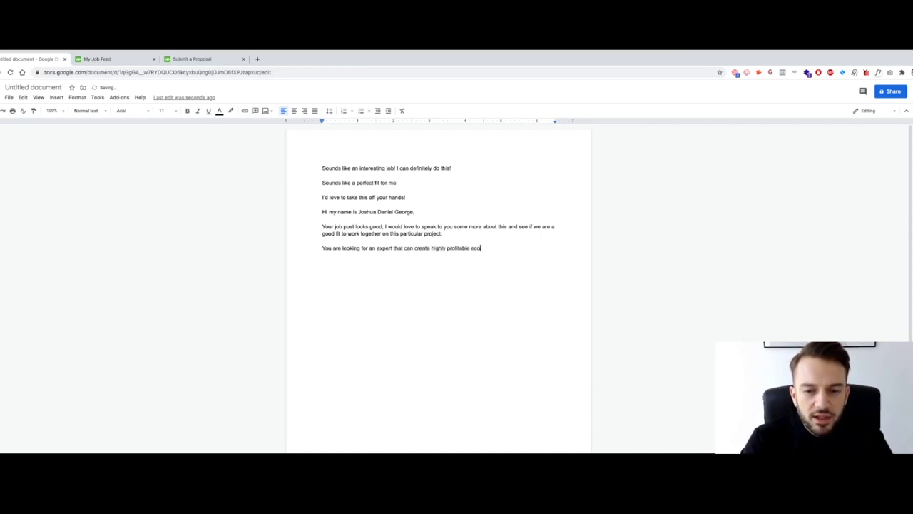
type("mmerce campaigns for your store")
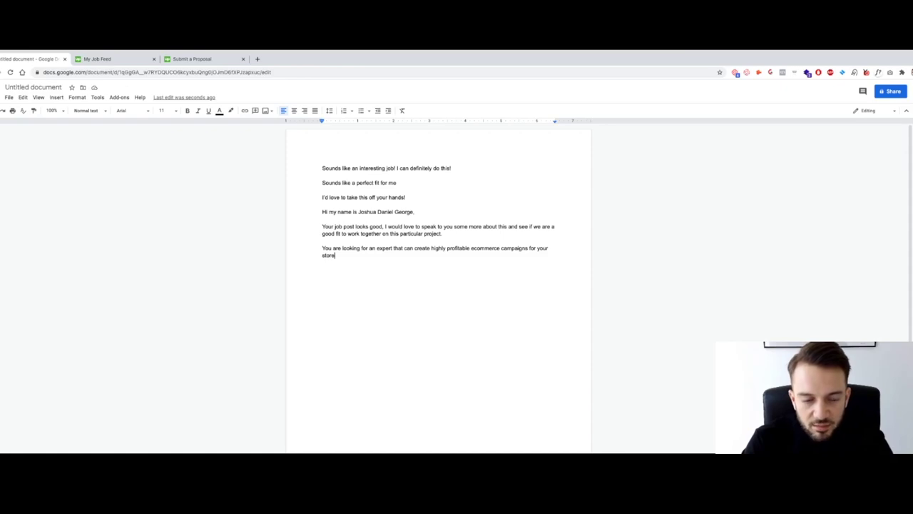
Extend the ecommerce campaigns sentence with "and get you the desired ROAS/ROI" and end the paragraph.
type("and ")
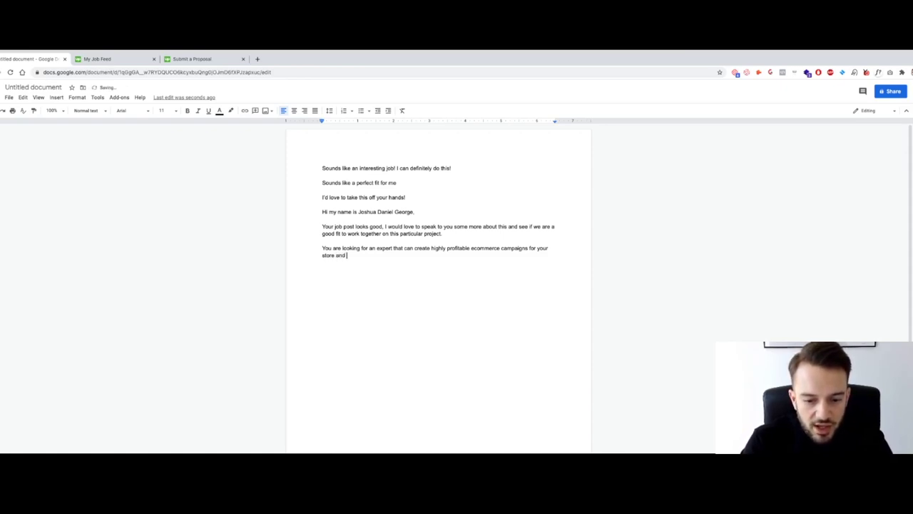
type("get you that")
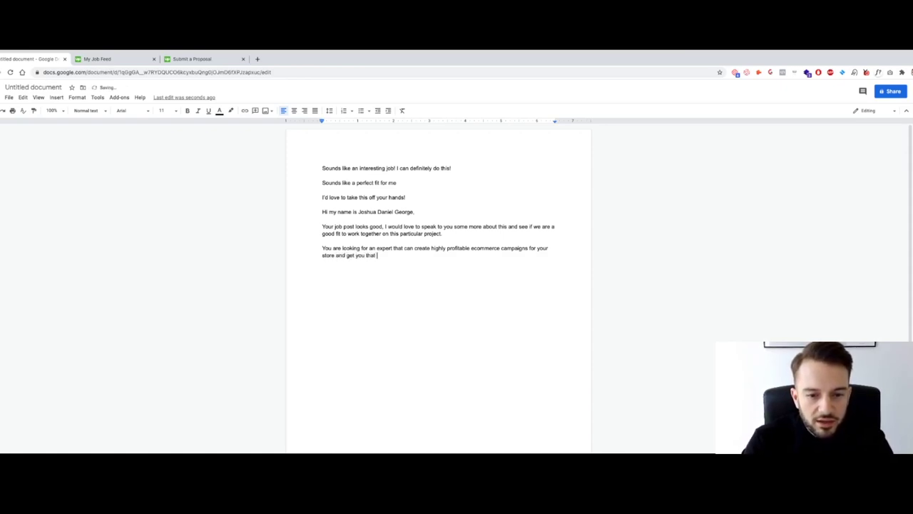
key("BackSpace")
key("BackSpace")
key("BackSpace")
type("e desired R")
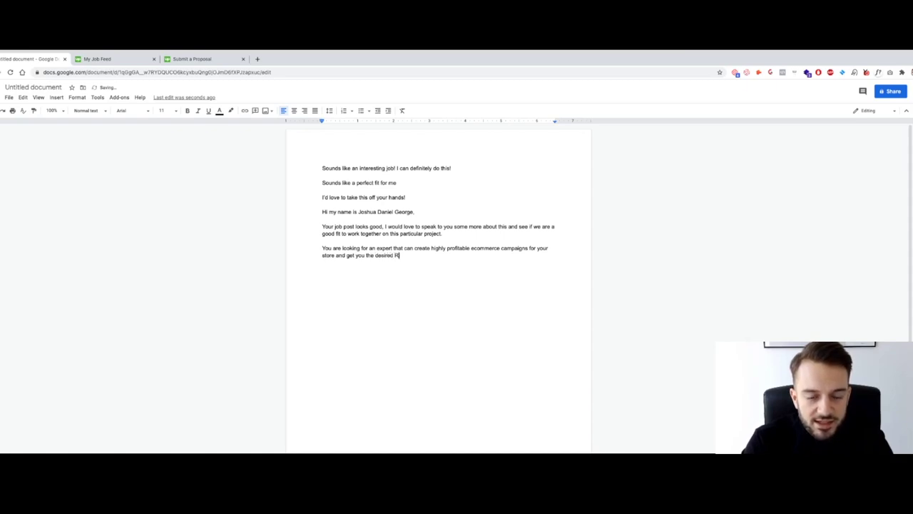
type("OAS/Re")
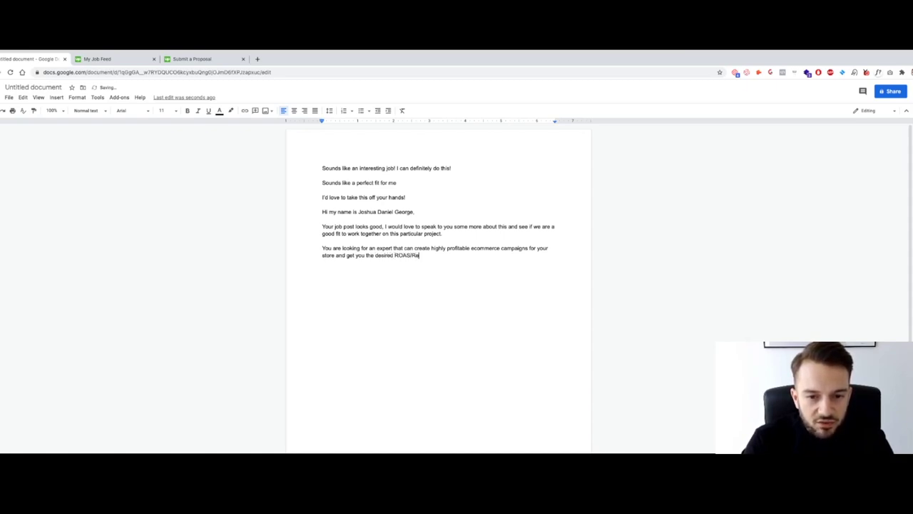
type("ven")
key("BackSpace")
key("BackSpace")
key("BackSpace")
key("BackSpace")
type("OI")
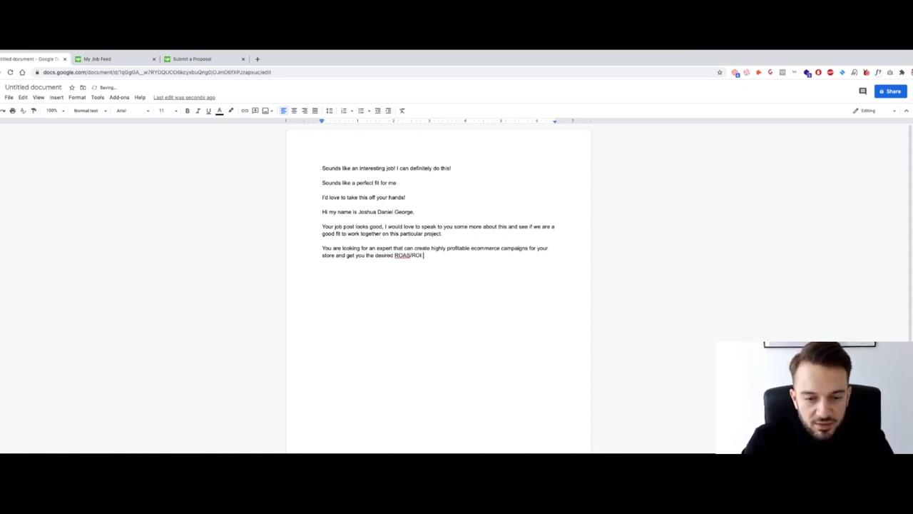
key("Return")
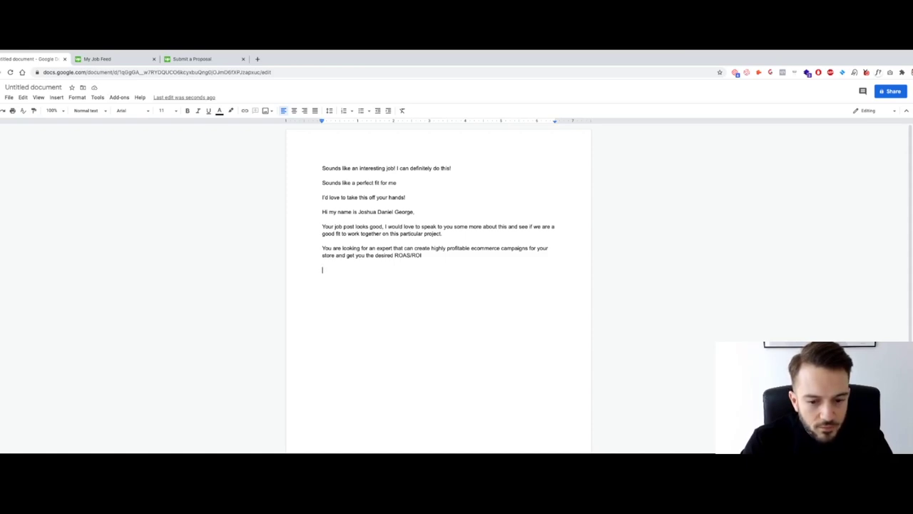
Begin a new paragraph in the cover letter with "Before I start working with anyone, ".
type("Beo")
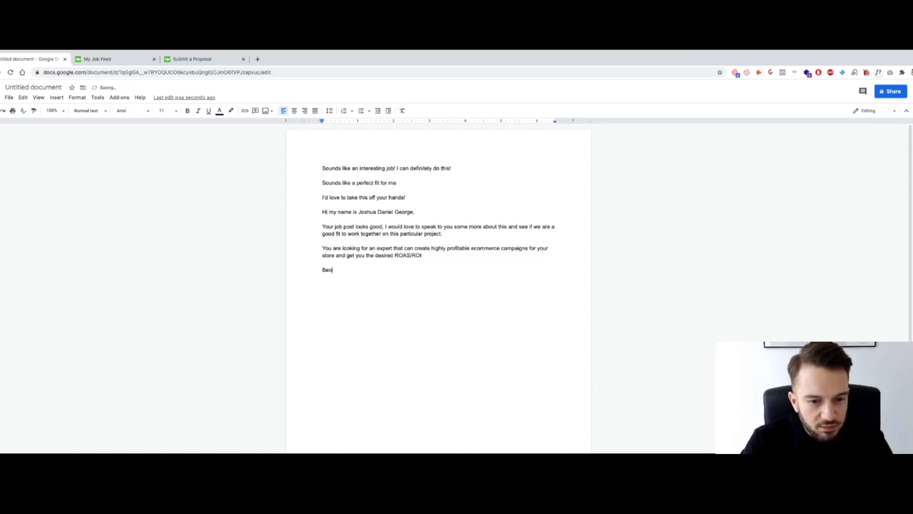
type("ore I start work")
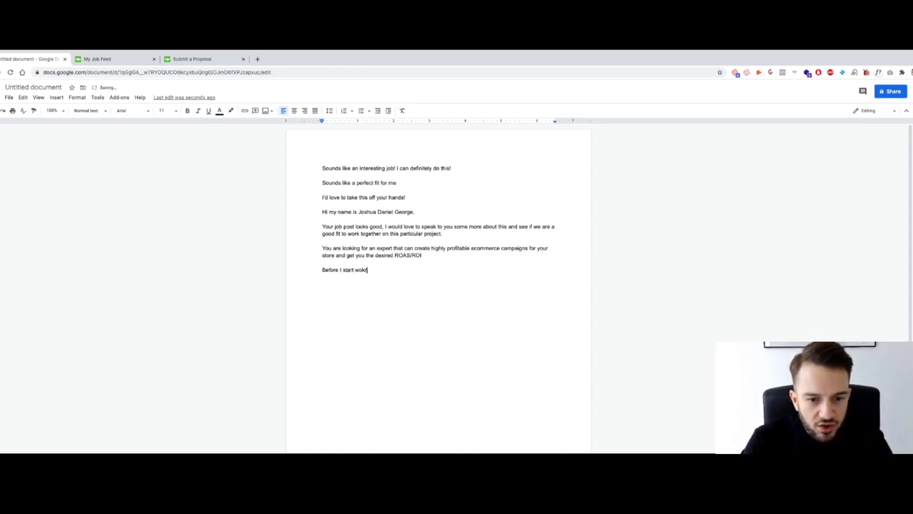
type("ing with")
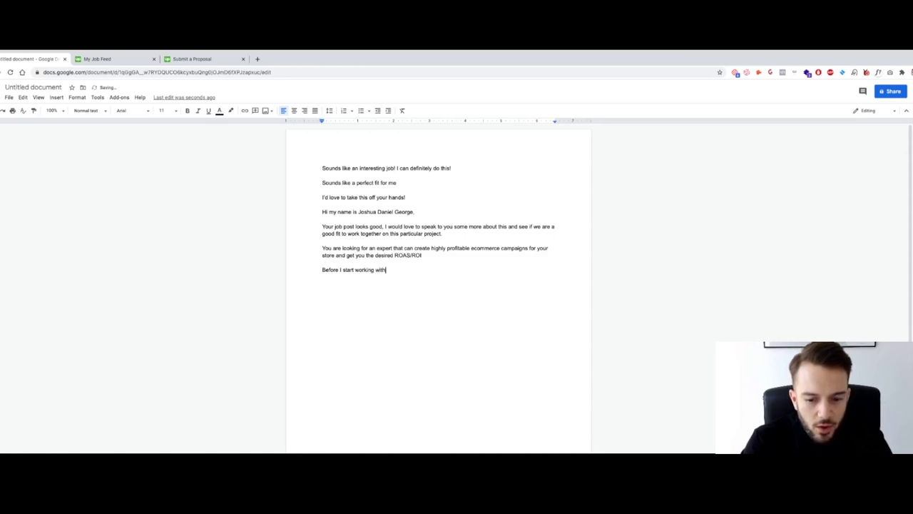
type(" ayneon")
key("BackSpace")
key("BackSpace")
key("BackSpace")
key("BackSpace")
key("BackSpace")
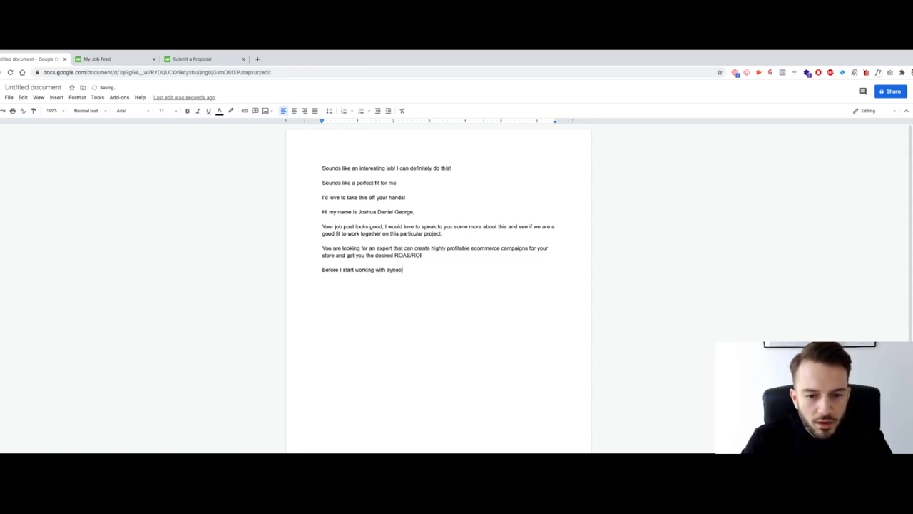
type("one,")
key("BackSpace")
key("BackSpace")
key("BackSpace")
key("BackSpace")
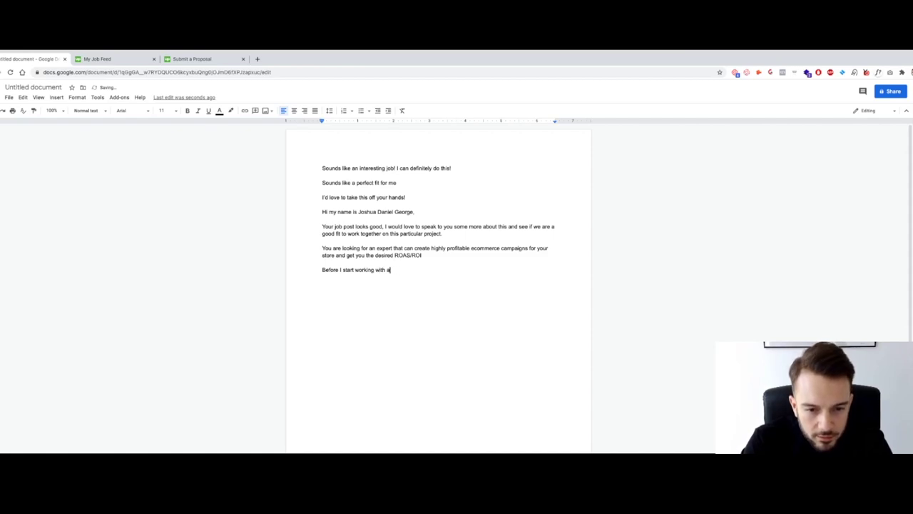
type("nyone, ")
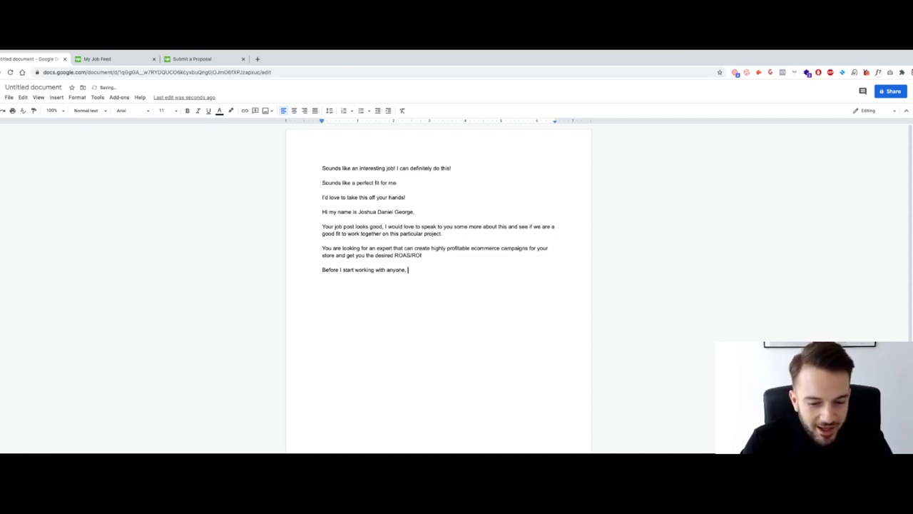
Complete the sentence with "I like to discuss the project more to figure out if we're a good fit to work together." and end the paragraph.
type("I like to dis")
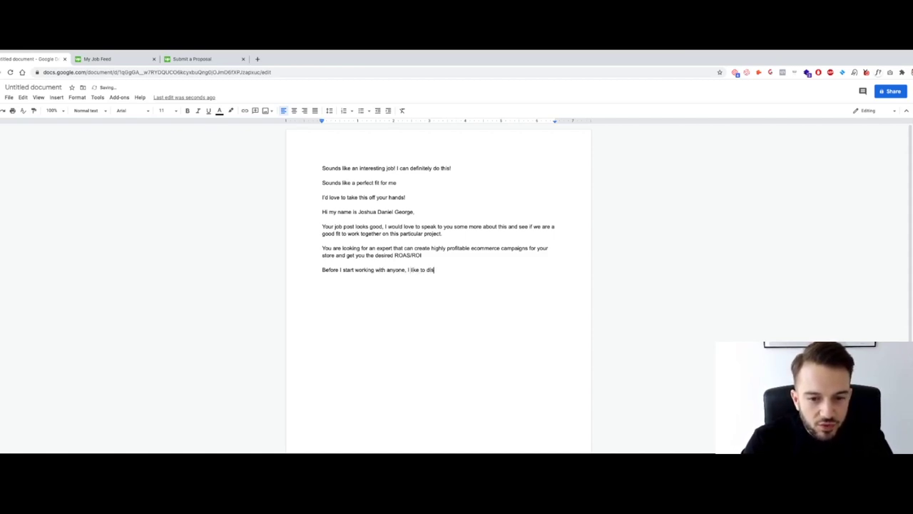
type("cuss the project more ")
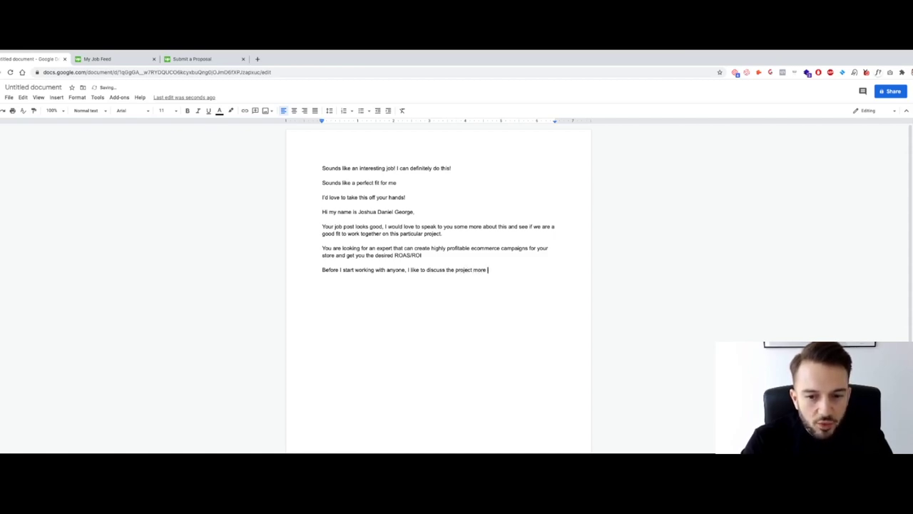
type("to figure out ")
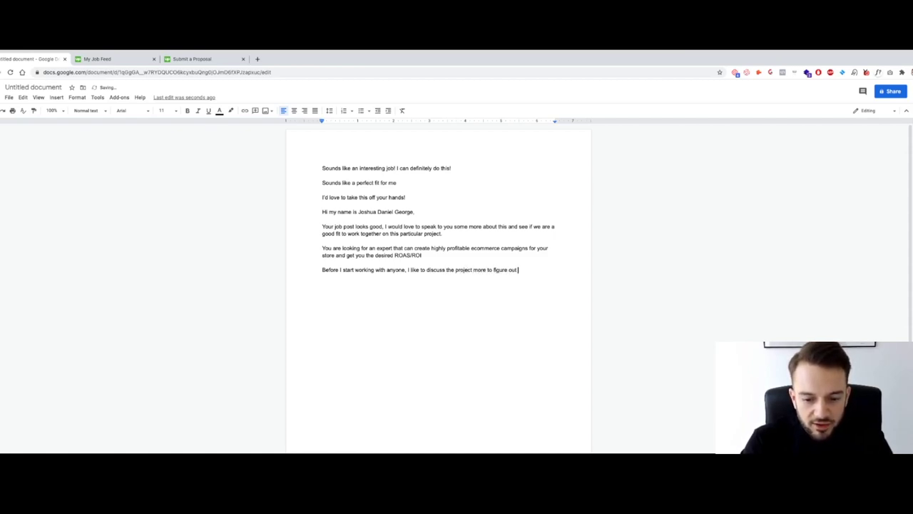
type("if we're a goo")
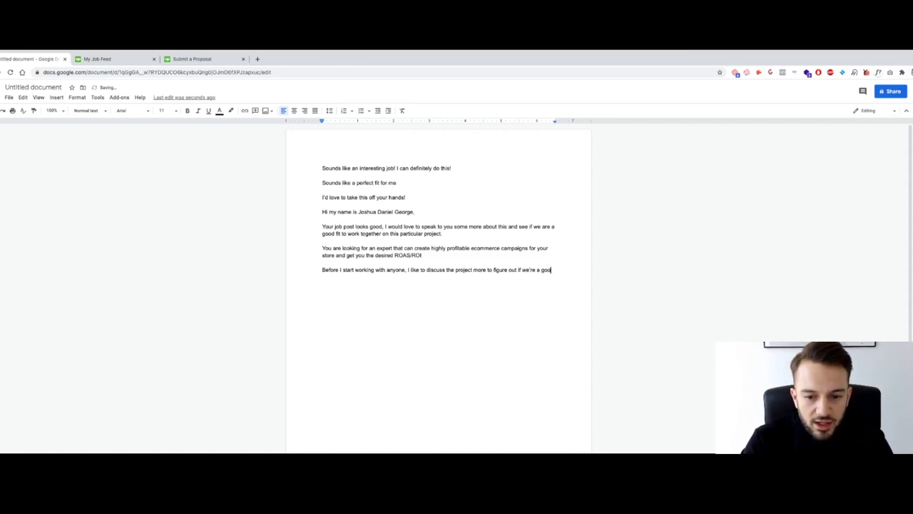
type("d fit to work togethe")
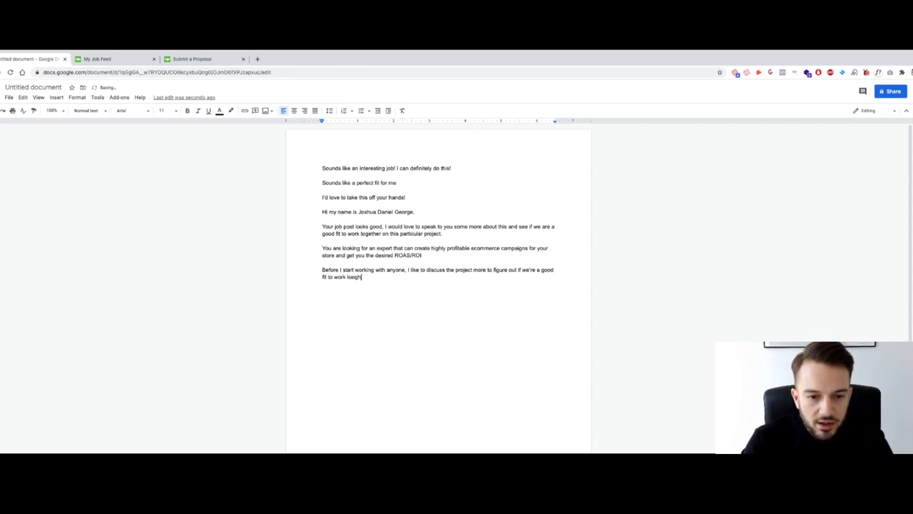
key("BackSpace")
key("BackSpace")
key("BackSpace")
key("BackSpace")
type("gether")
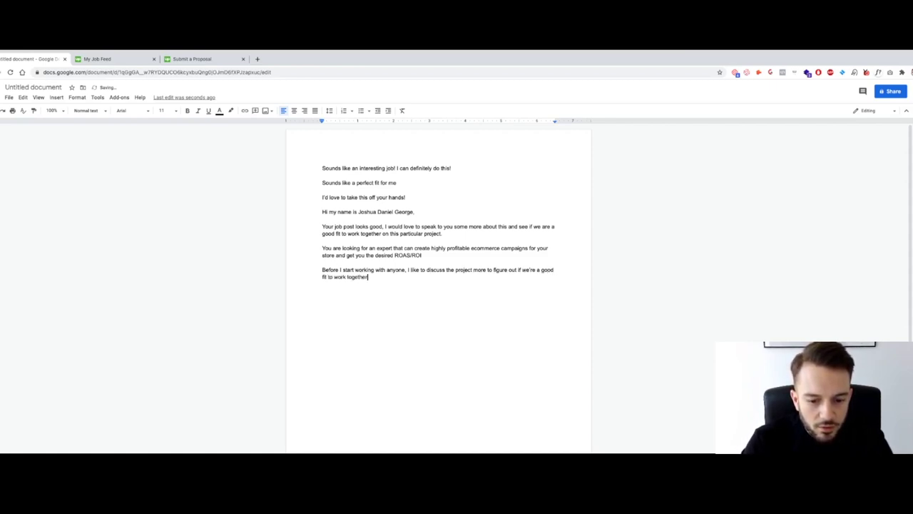
type(".")
key("Return")
key("Return")
type("You can v")
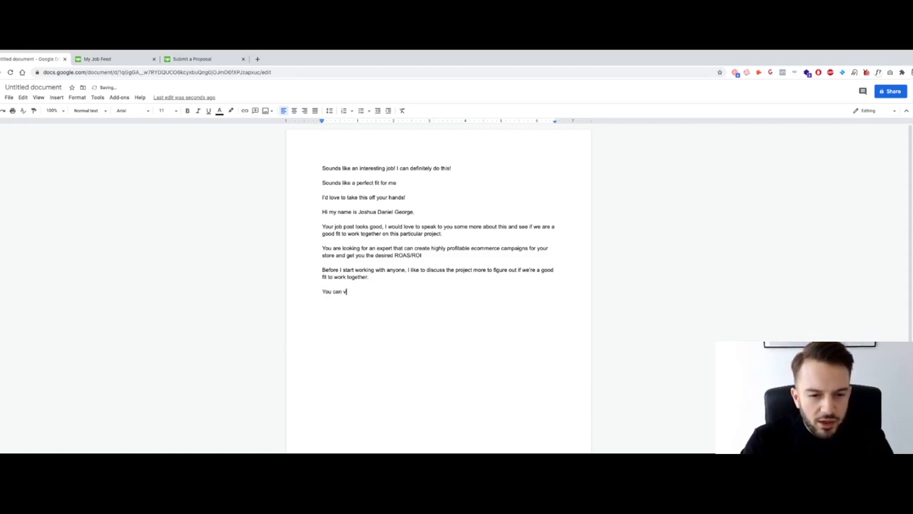
type("iew my portfoli")
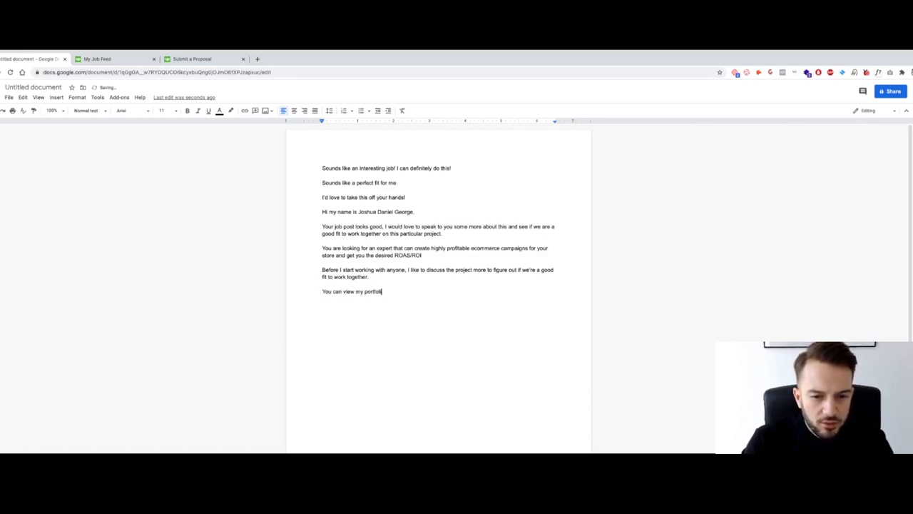
type("o here:")
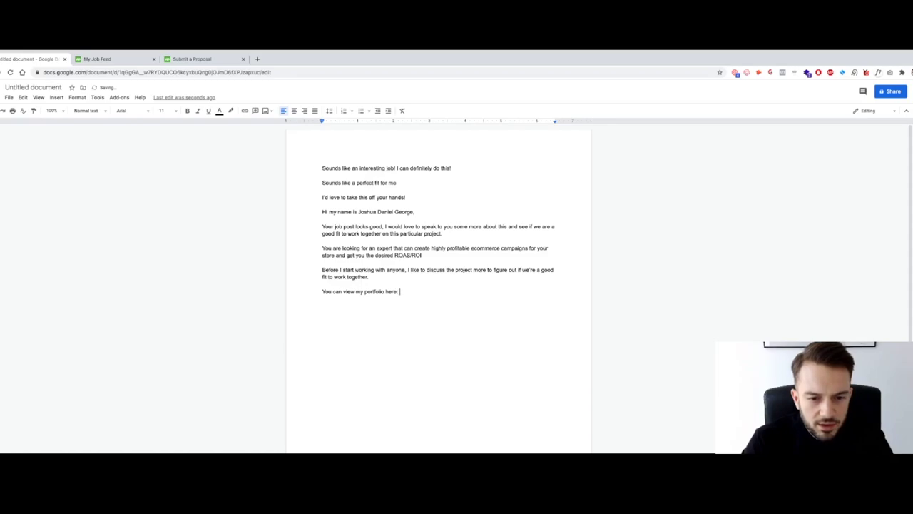
key("BackSpace")
key("BackSpace")
key("BackSpace")
key("BackSpace")
key("BackSpace")
key("BackSpace")
key("BackSpace")
key("BackSpace")
key("BackSpace")
key("BackSpace")
key("BackSpace")
key("BackSpace")
key("BackSpace")
key("BackSpace")
key("BackSpace")
key("BackSpace")
key("BackSpace")
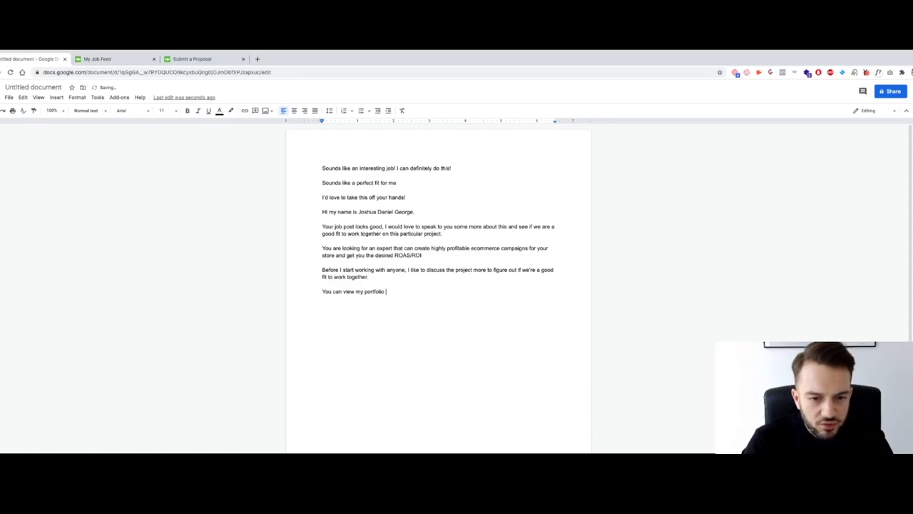
key("BackSpace")
key("BackSpace")
key("BackSpace")
key("BackSpace")
key("BackSpace")
key("BackSpace")
key("BackSpace")
key("BackSpace")
key("BackSpace")
key("BackSpace")
key("BackSpace")
key("BackSpace")
key("BackSpace")
key("BackSpace")
key("BackSpace")
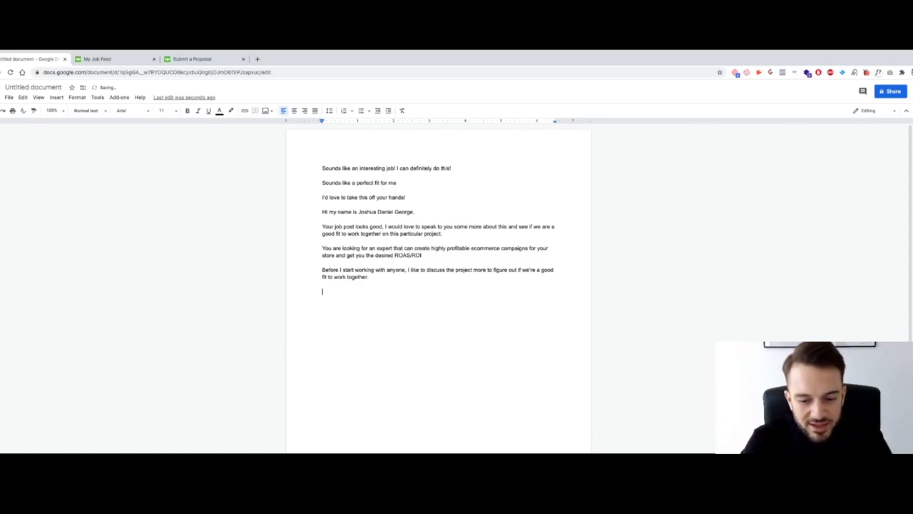
Write the closing line "I look forward to your reply," beneath the last paragraph of the cover letter.
type("I look for")
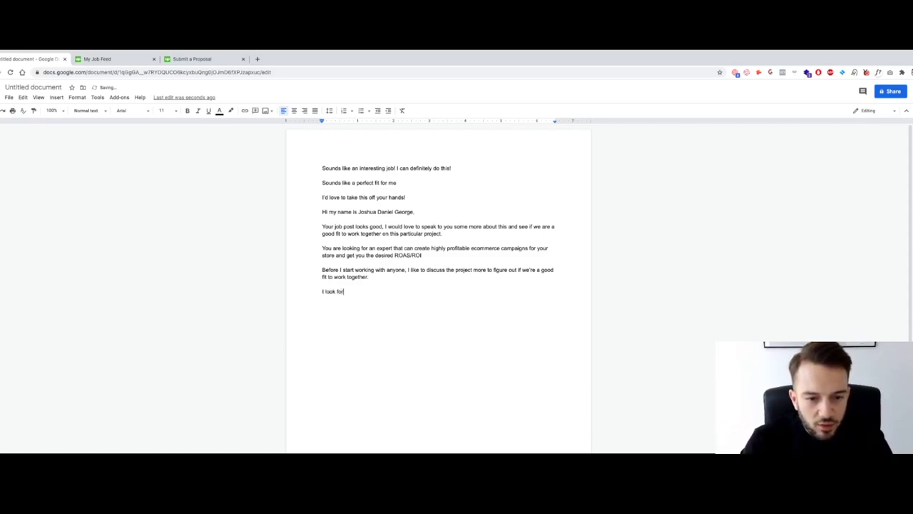
type("ward to your r")
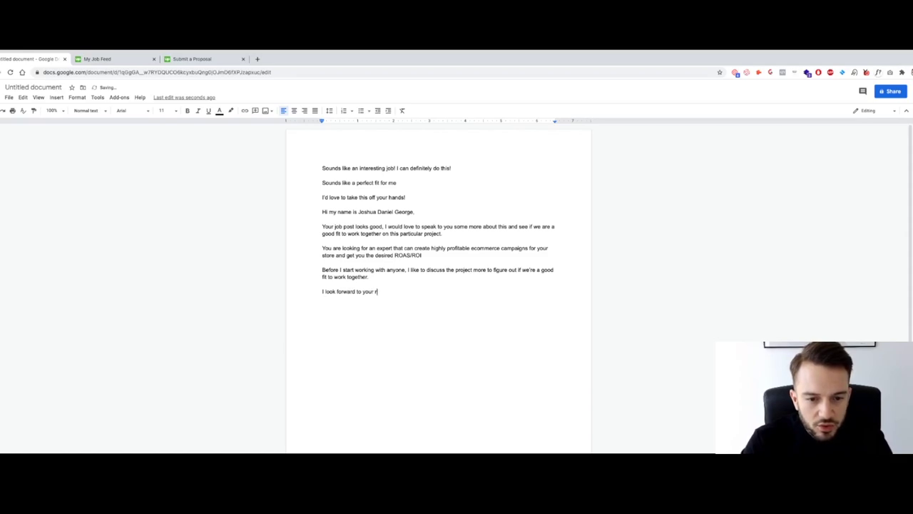
type("eply,")
key("Return")
Sign off the cover letter with "Kind regards," and the sender's full name on the line below.
type("Kind ")
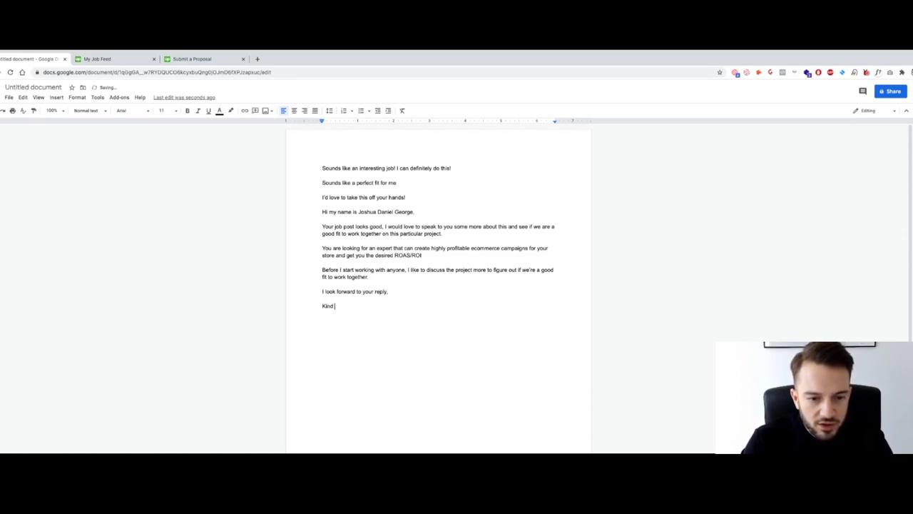
type("regards,")
key("Return")
type("Joshua D")
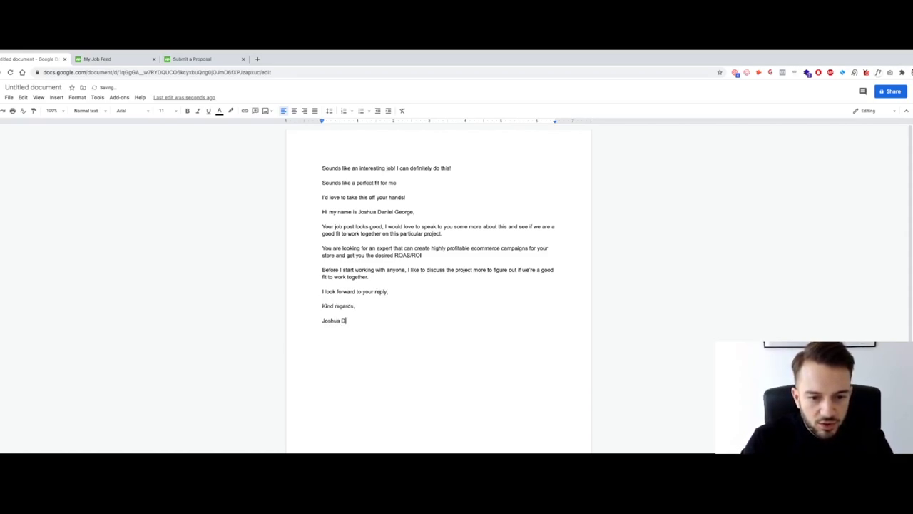
type("aniel George")
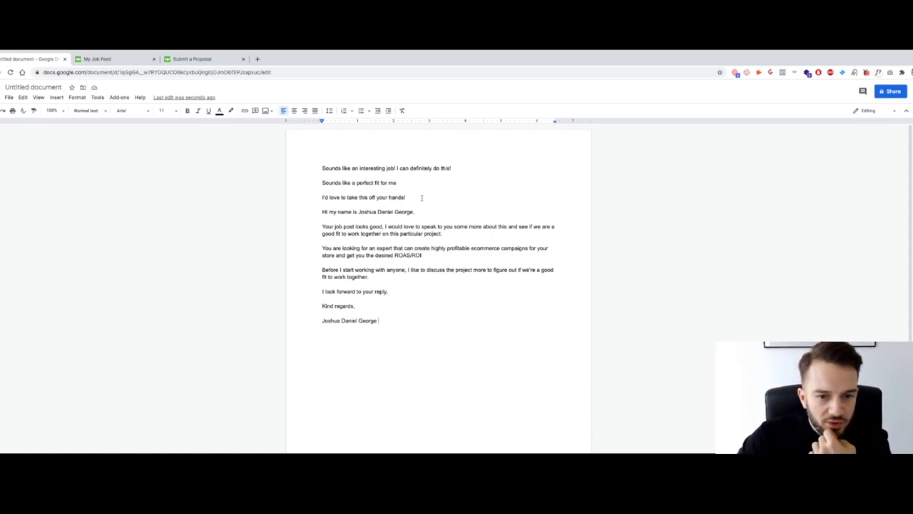
Delete the lines "Sounds like a perfect fit for me" and "I'd love to take this off your hands!", and add a period after "ROAS/ROI".
mouse_move(421, 198)
left_mouse_down()
mouse_move(282, 159)
mouse_move(591, 181)
mouse_move(413, 197)
left_mouse_up()
left_click(376, 182)
key("BackSpace")
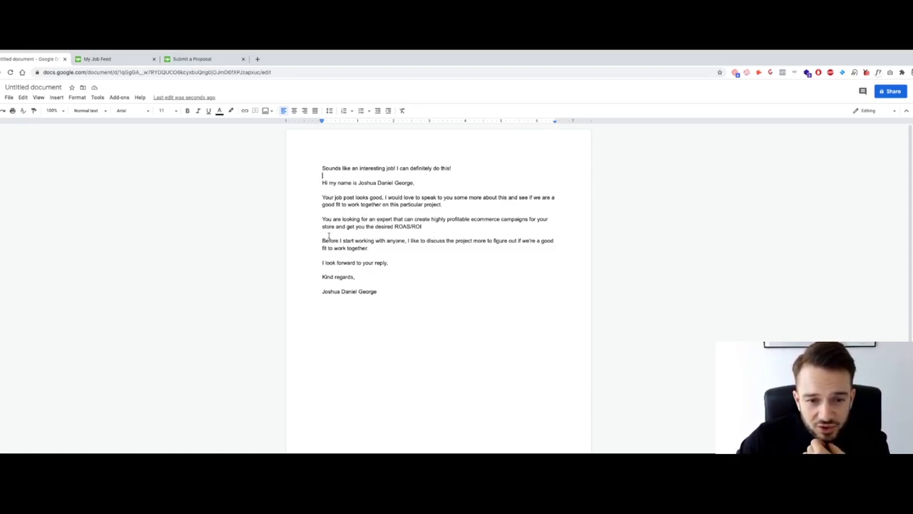
left_click(421, 227)
type(".")
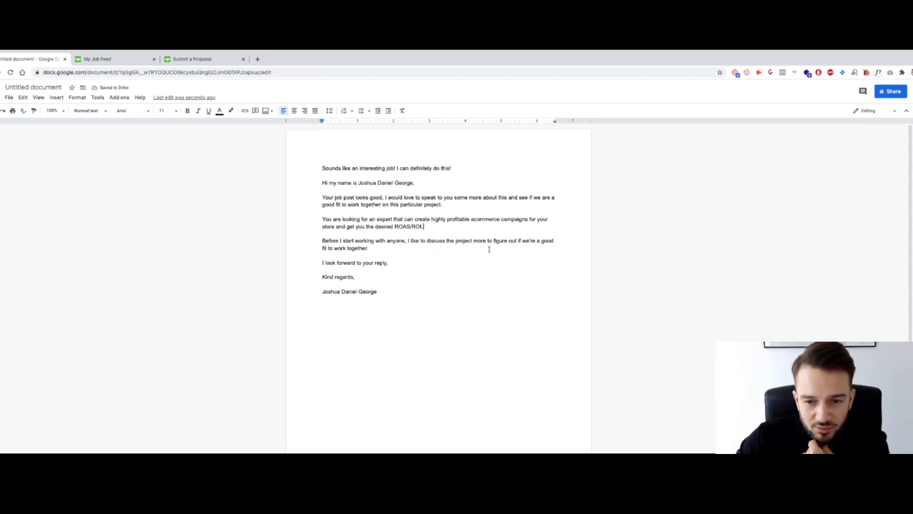
After "fit to work together.", add the sentence "I only take on projects I know I can get results for.".
left_click(378, 248)
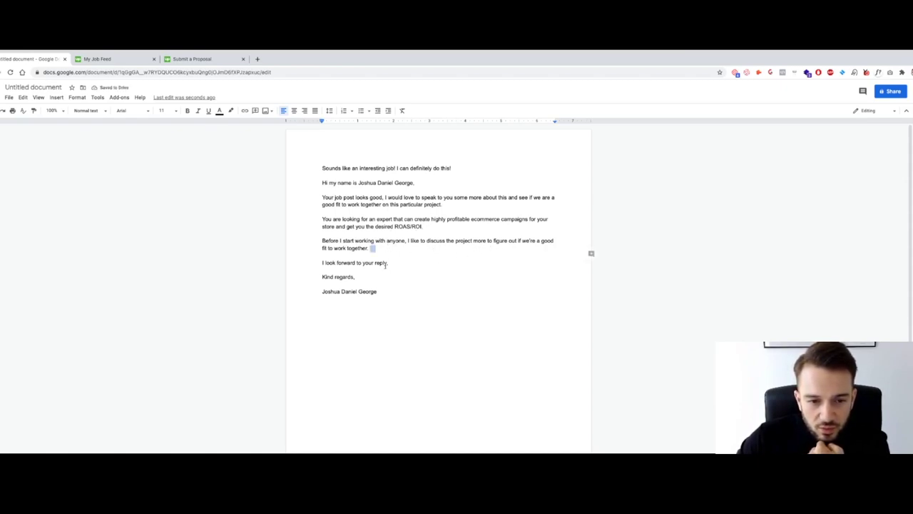
type("I o")
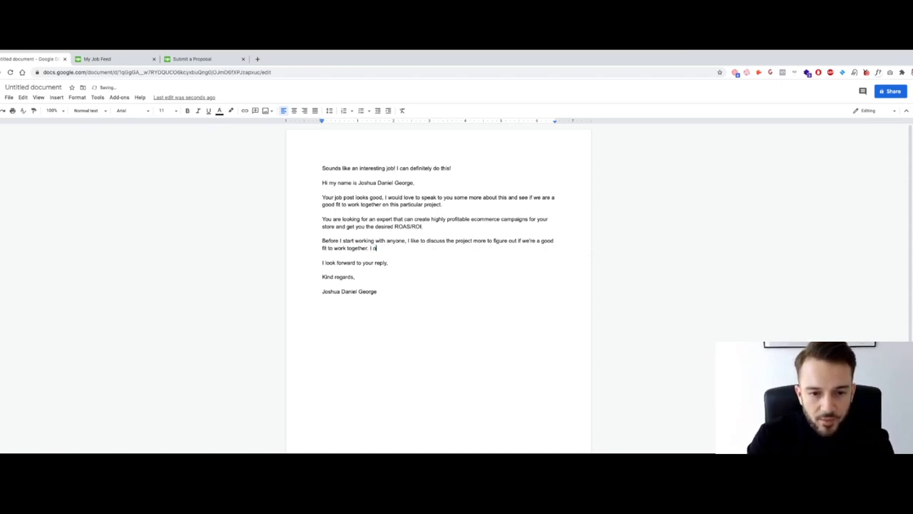
type("nly take on projects ")
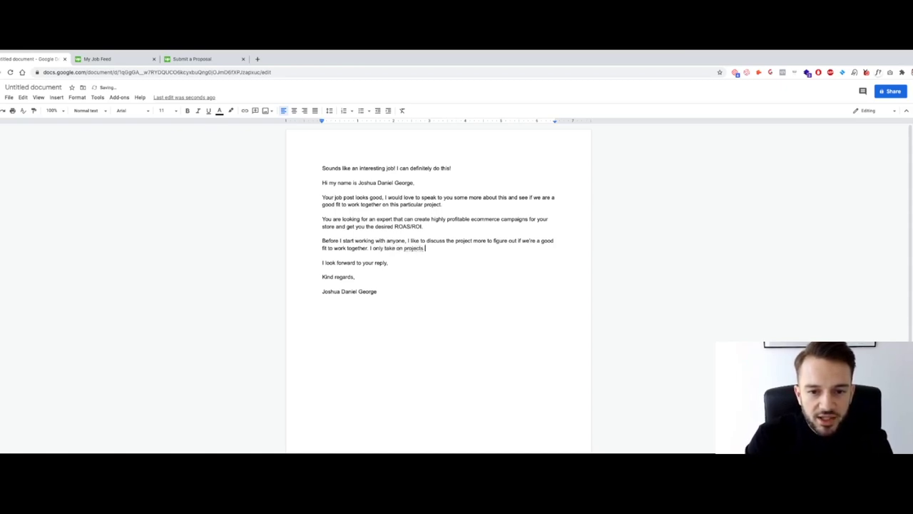
type("I know I can")
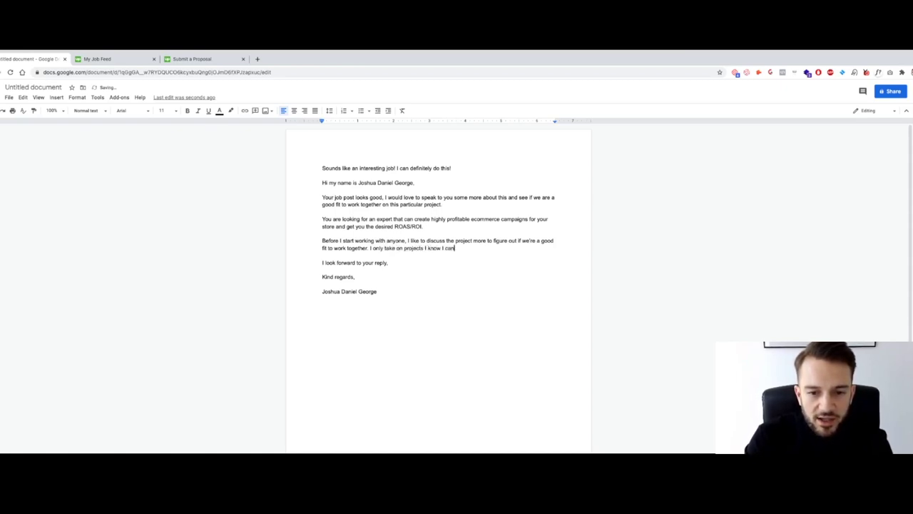
type(" get iesults fro")
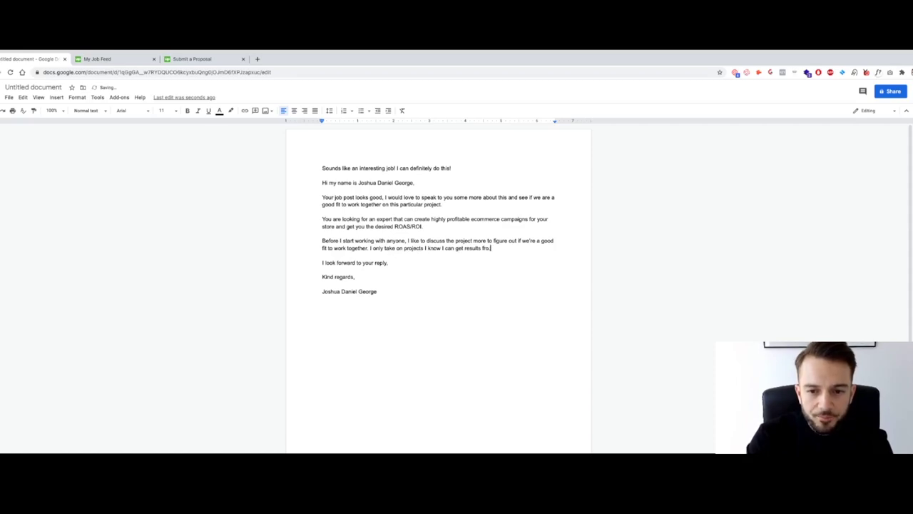
key("BackSpace")
key("BackSpace")
type("or.")
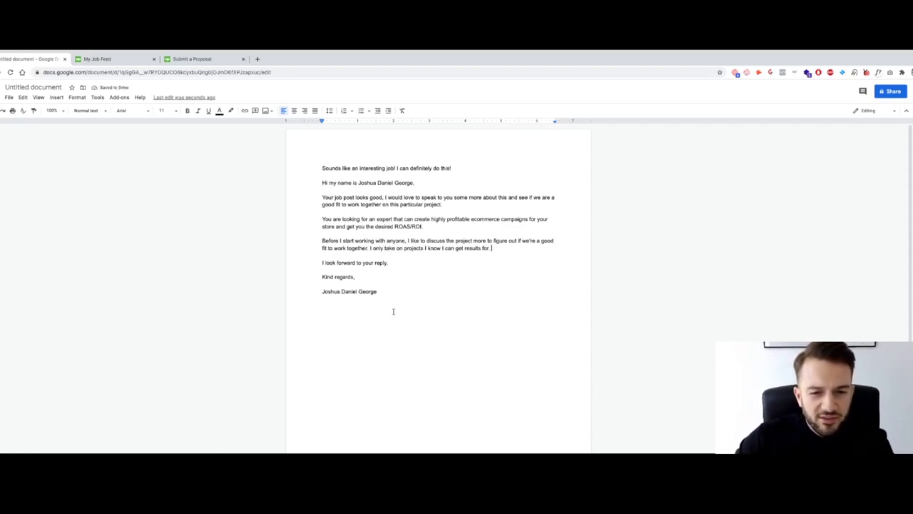
left_click_drag(393, 311, 304, 170)
left_click(439, 292)
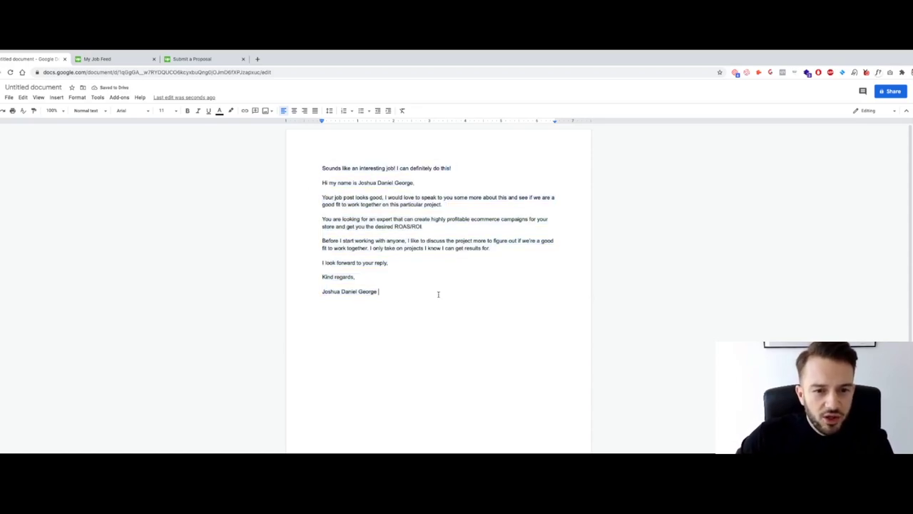
Switch to Upwork, close the Submit a Proposal page and return to the job feed.
left_click(132, 60)
left_click(200, 58)
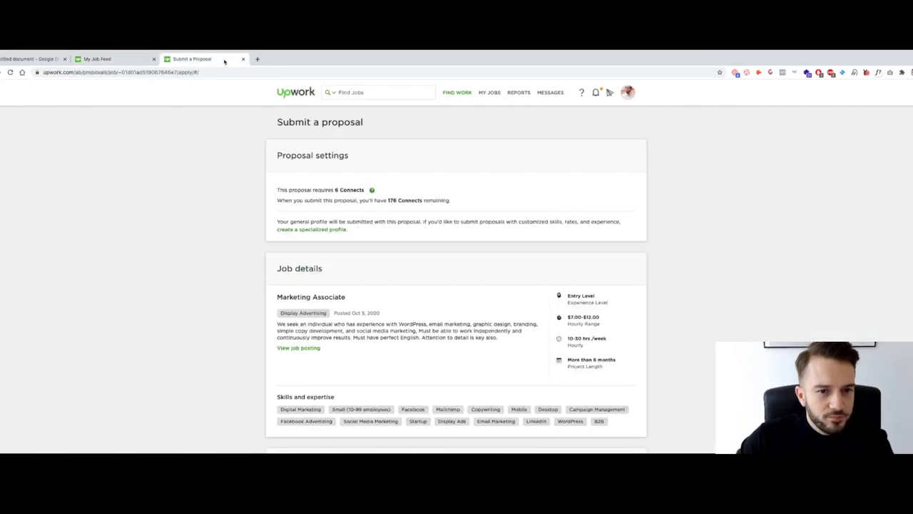
left_click(243, 59)
left_click(204, 165)
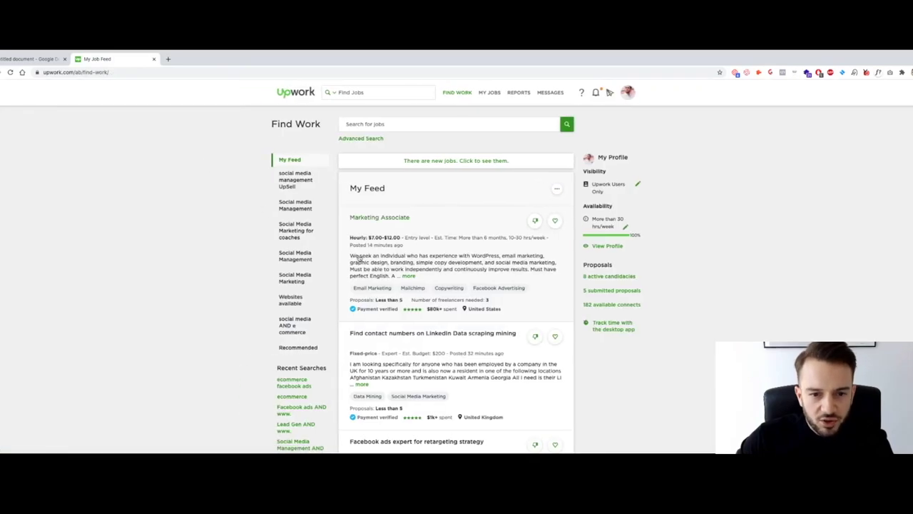
Search the Upwork jobs for "Ecommerce" and skim the first results.
left_click(398, 124)
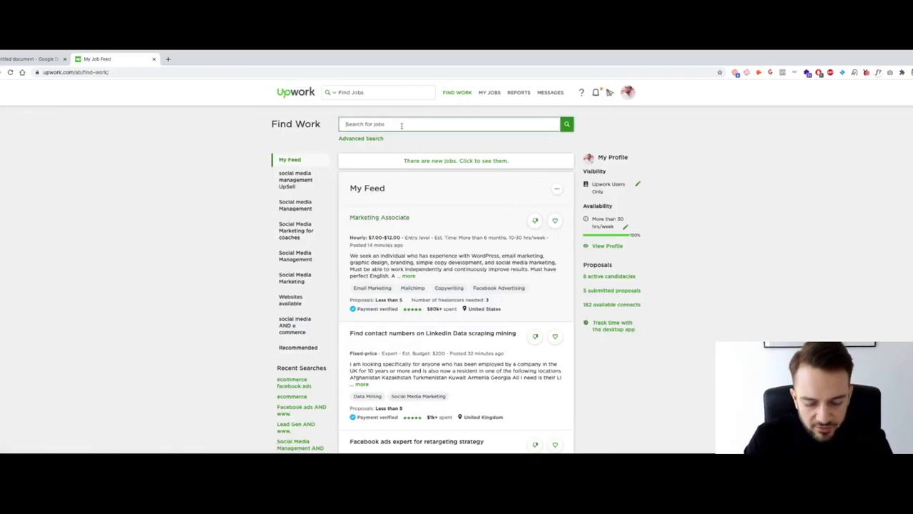
type("Ecommerce")
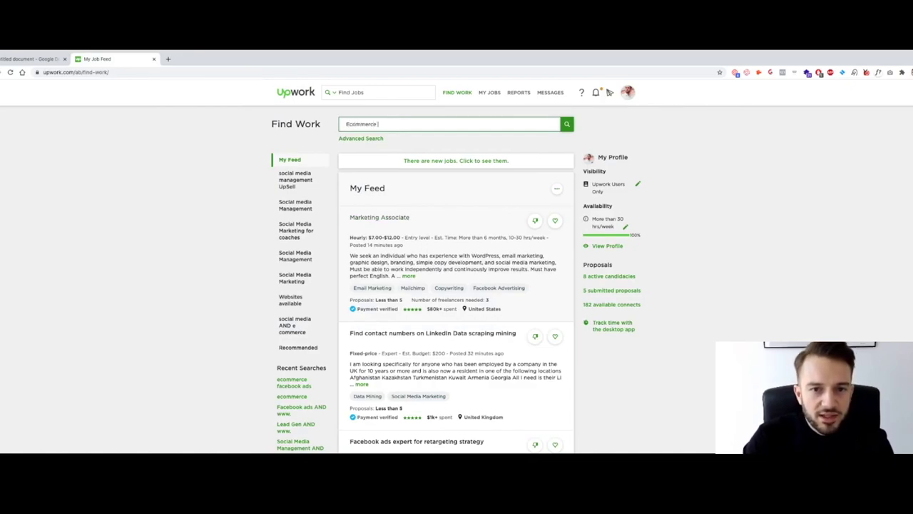
key("Return")
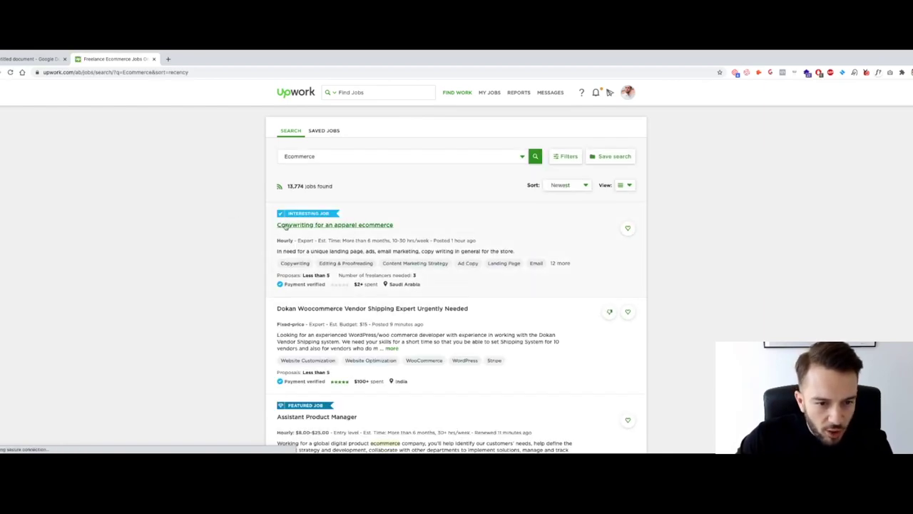
scroll(286, 227, "down", 1)
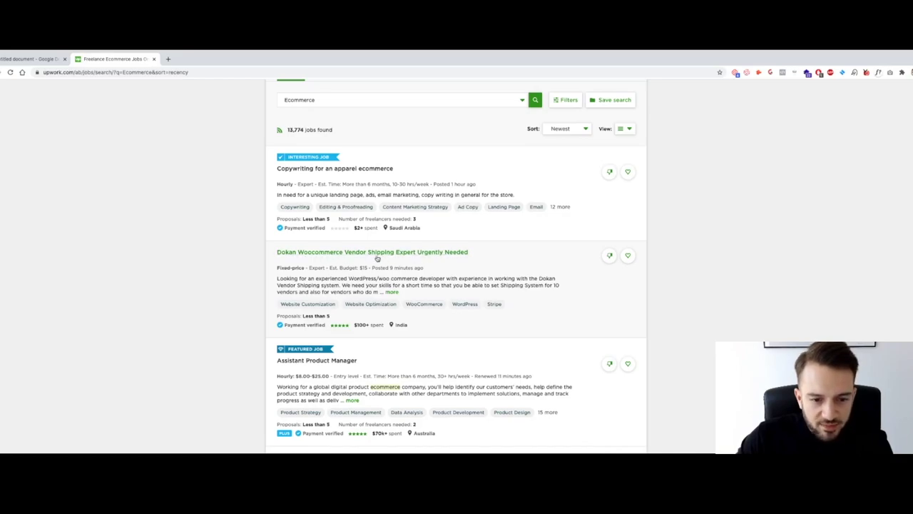
scroll(261, 256, "down", 1)
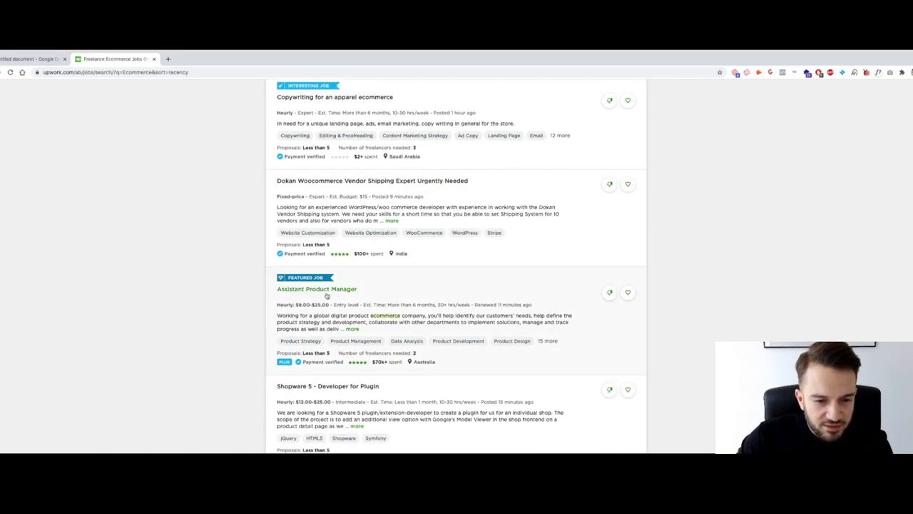
scroll(327, 296, "down", 2)
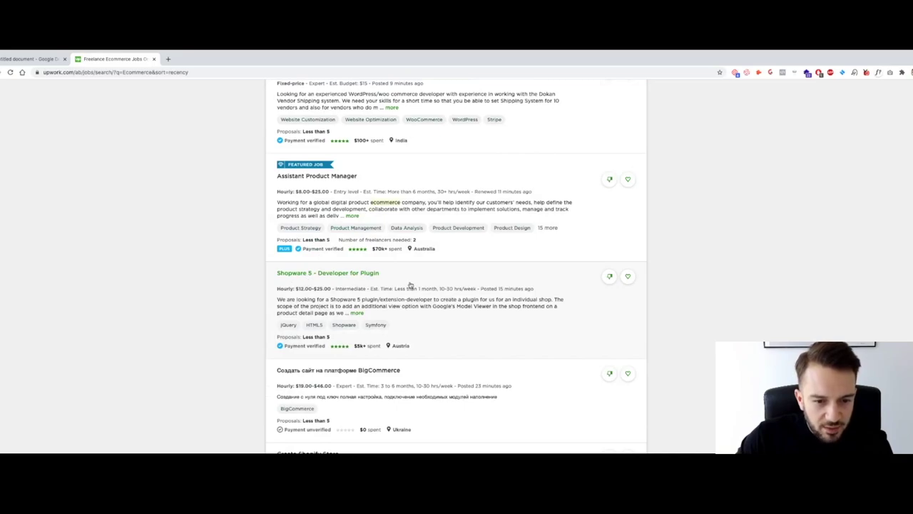
scroll(410, 285, "up", 4)
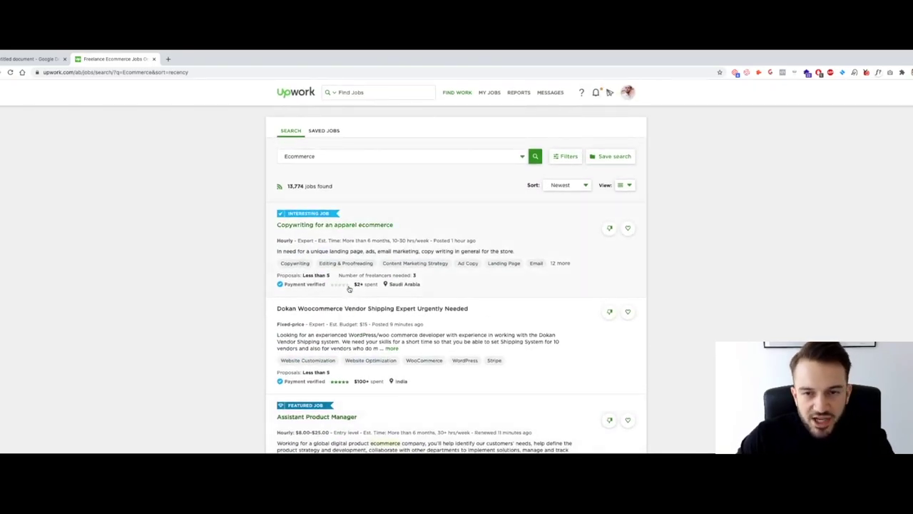
Refine the job search to "Ecommerce AND Facebook ads".
left_click(353, 157)
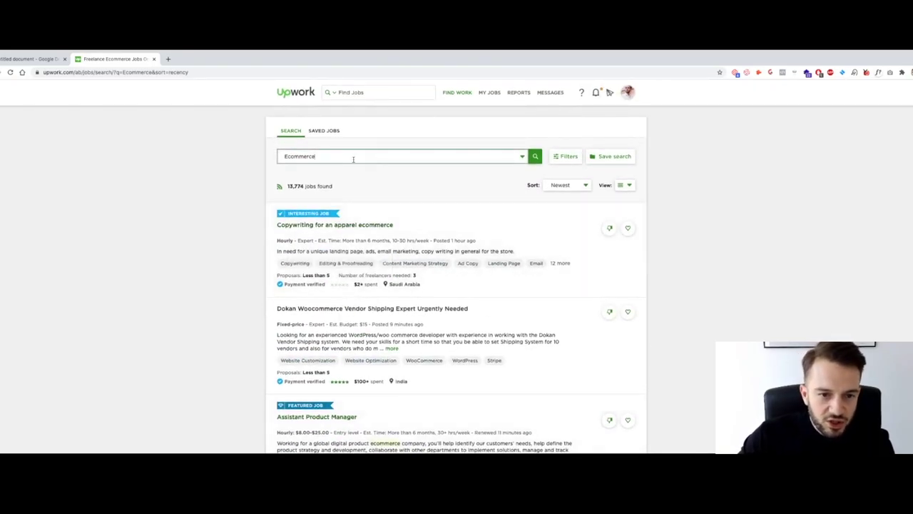
type("AND Facebook")
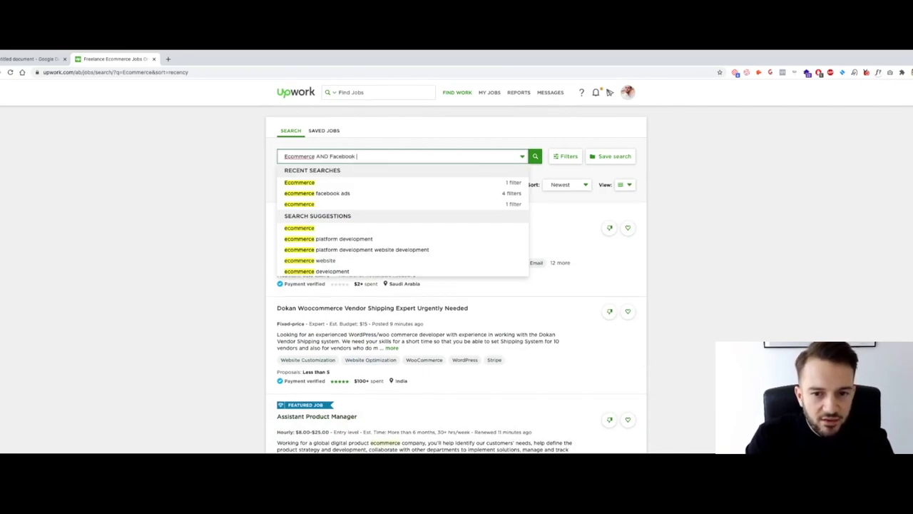
key("Return")
type("acebook a")
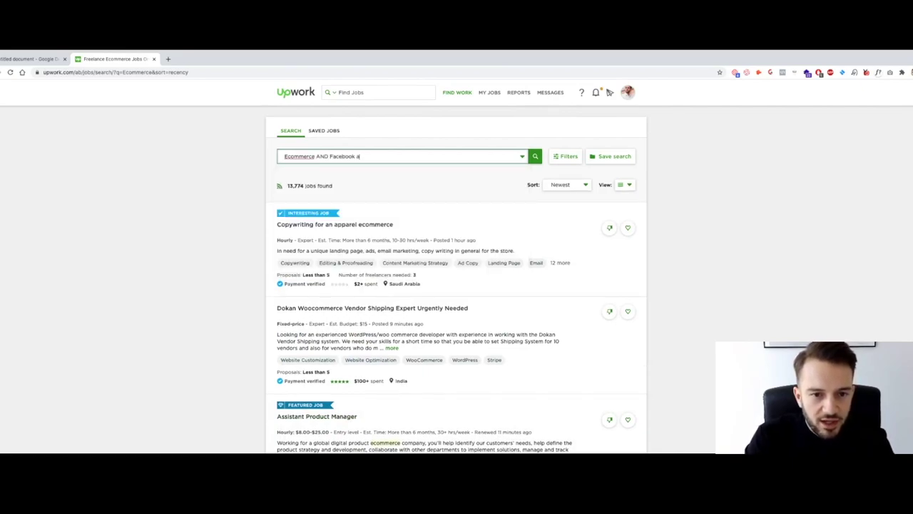
type("ds")
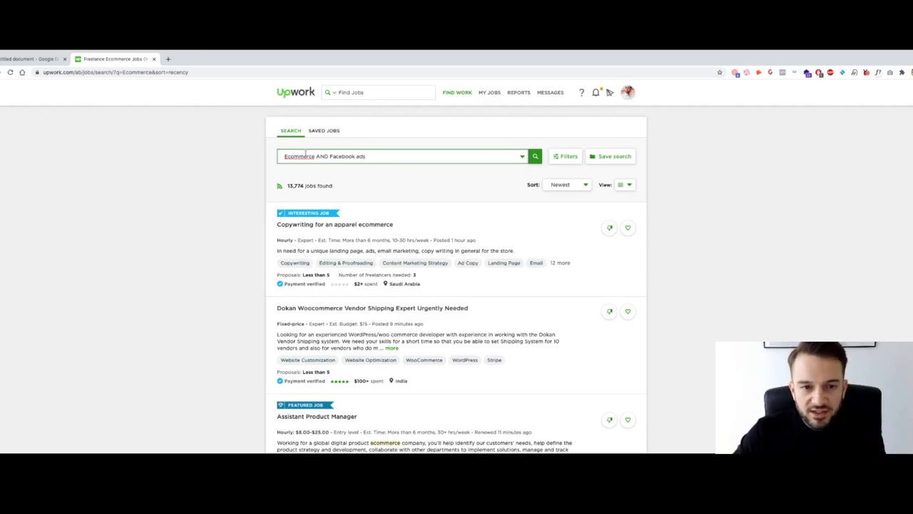
key("Return")
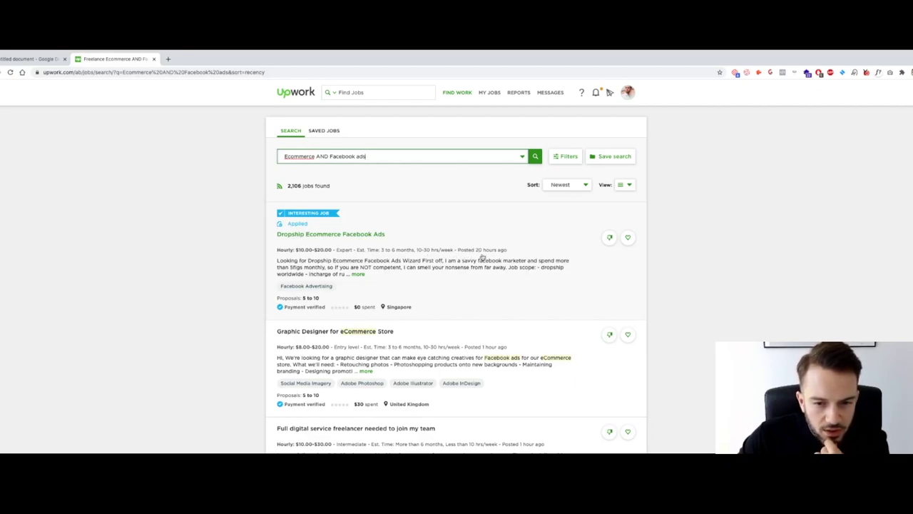
Expand the full description of "Dropship Ecommerce Facebook Ads" and look through the job posts below it for a suitable one.
left_click(358, 274)
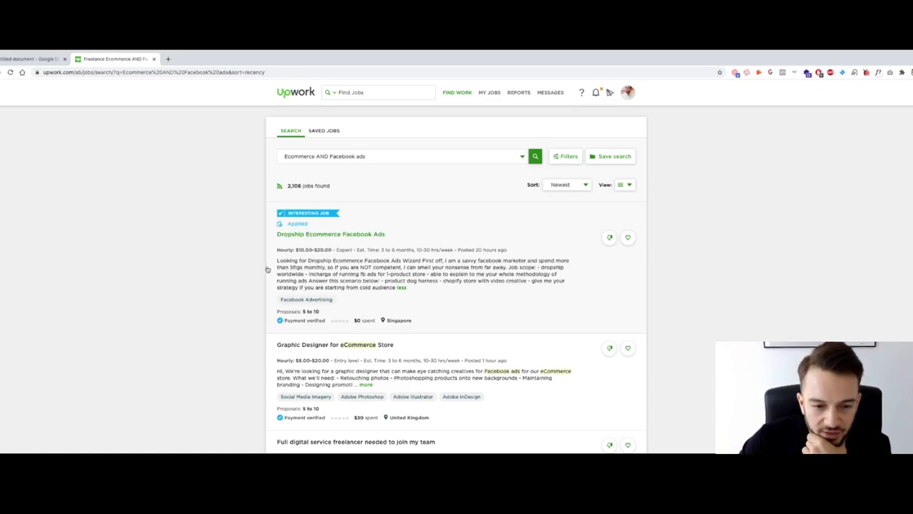
scroll(267, 269, "down", 3)
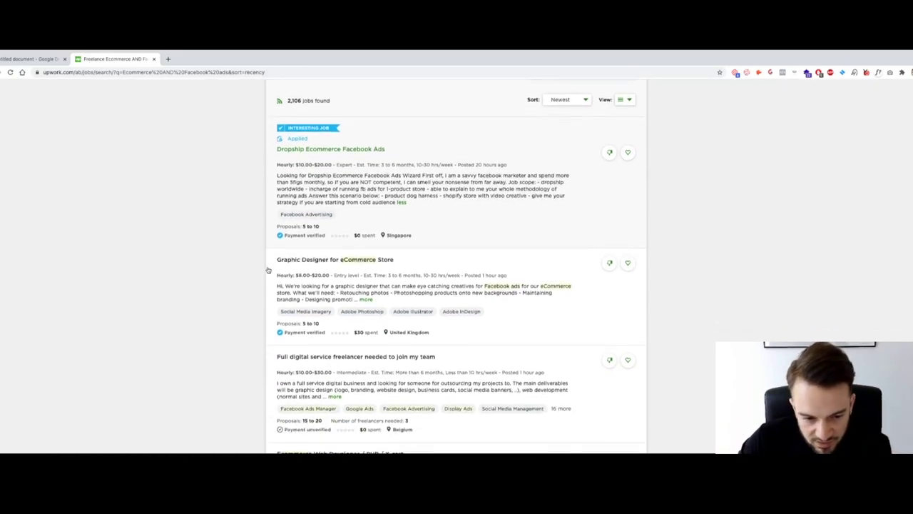
scroll(268, 270, "up", 3)
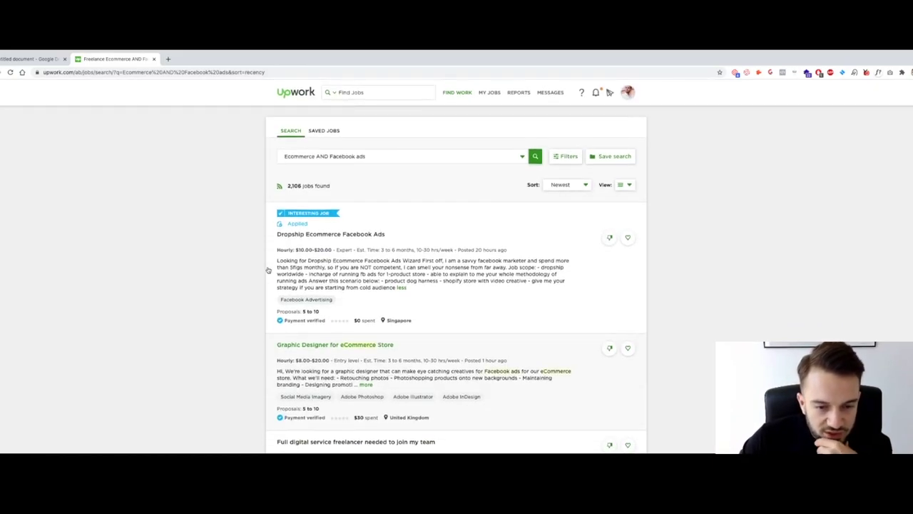
scroll(234, 291, "down", 2)
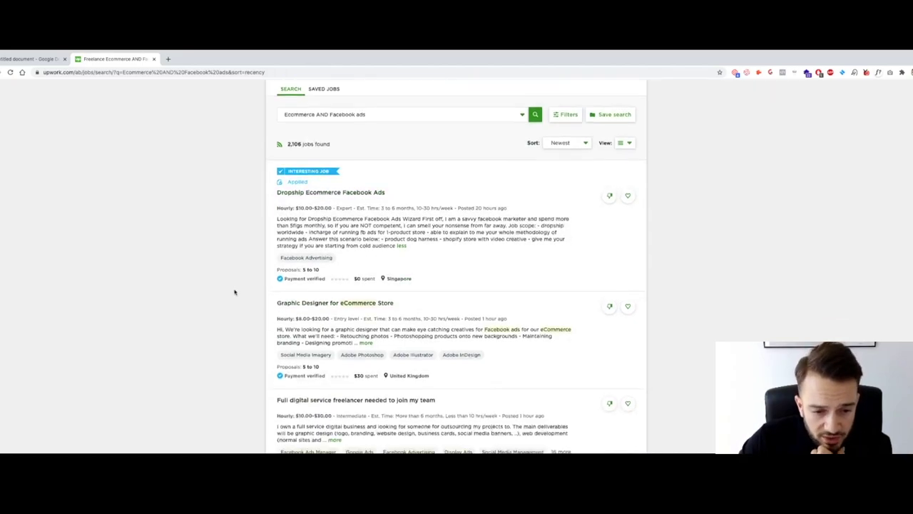
scroll(235, 291, "down", 1)
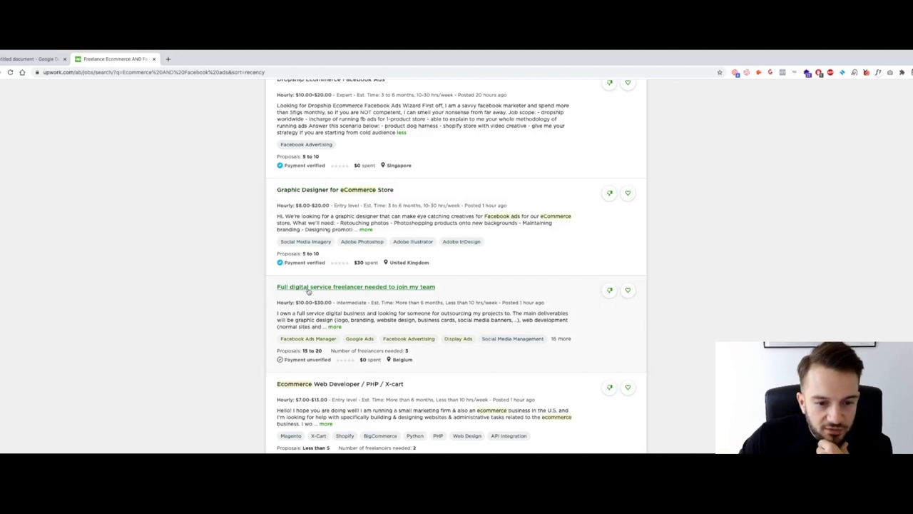
scroll(325, 292, "down", 3)
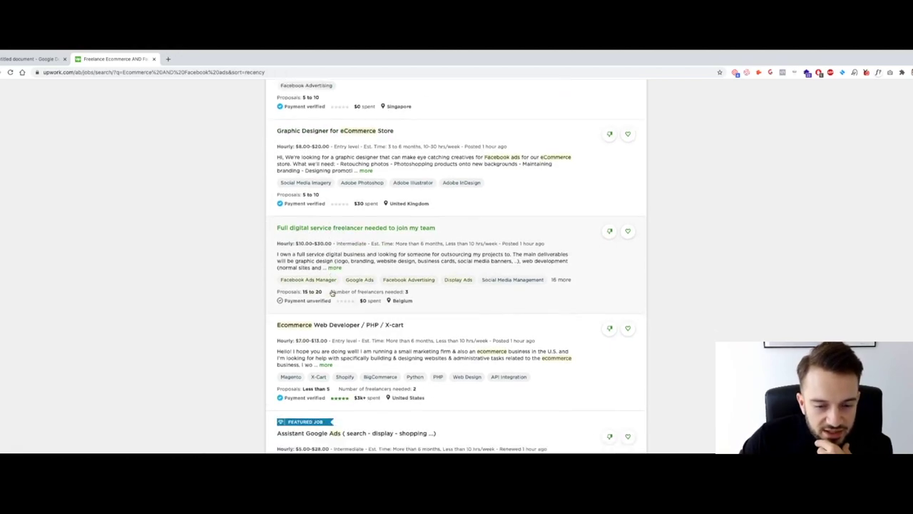
scroll(332, 293, "up", 1)
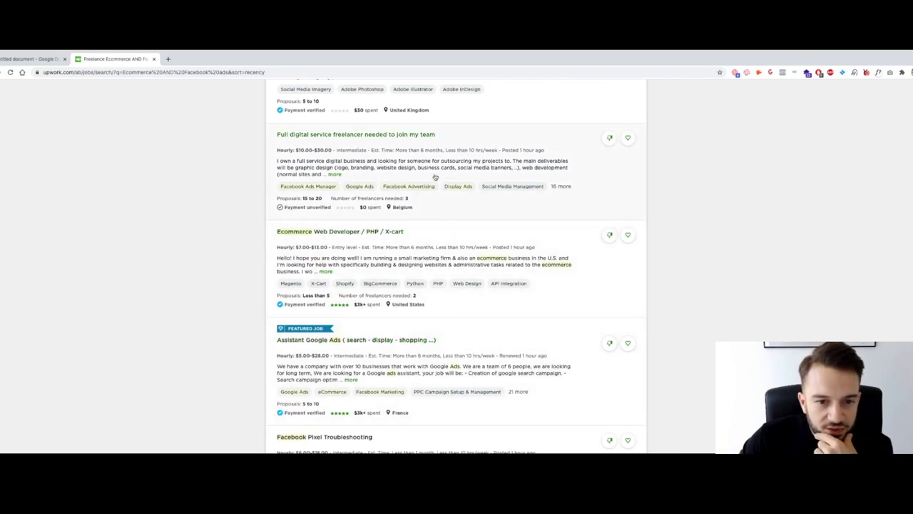
scroll(384, 214, "down", 1)
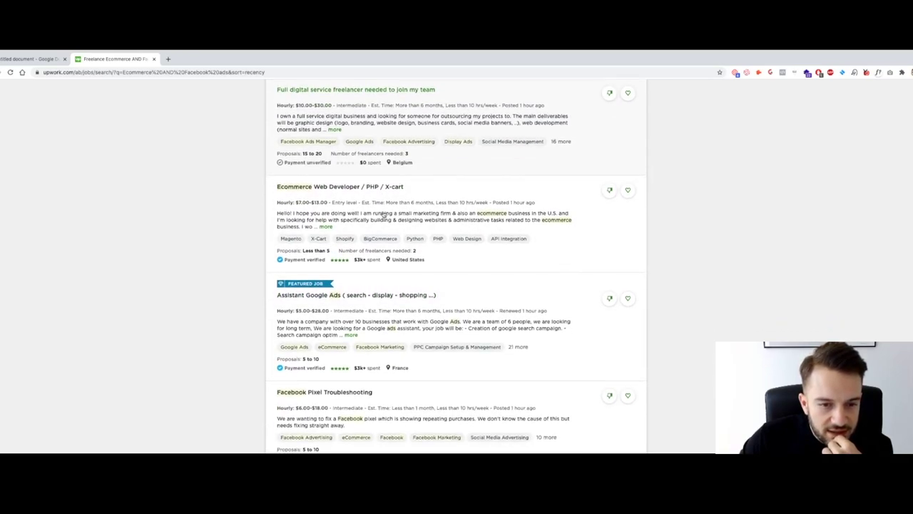
Filter the jobs by Expert experience level and budgets of $500 - $1k, $1k - $5k and $5k+, and close the filters.
scroll(296, 176, "up", 1)
scroll(402, 240, "up", 5)
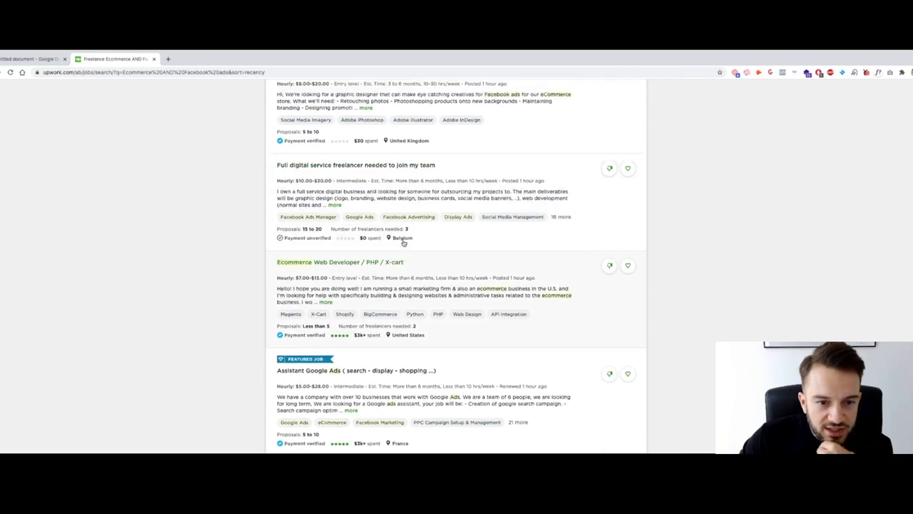
left_click(564, 160)
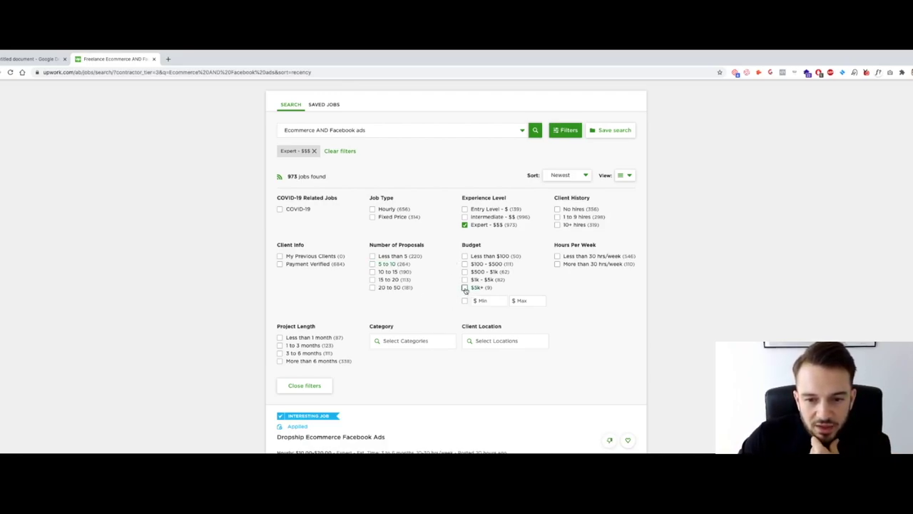
left_click(465, 288)
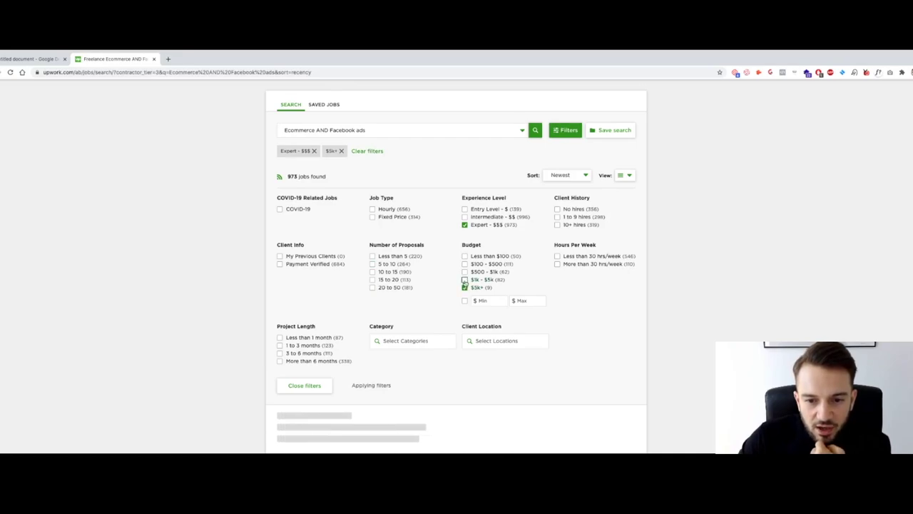
left_click(465, 280)
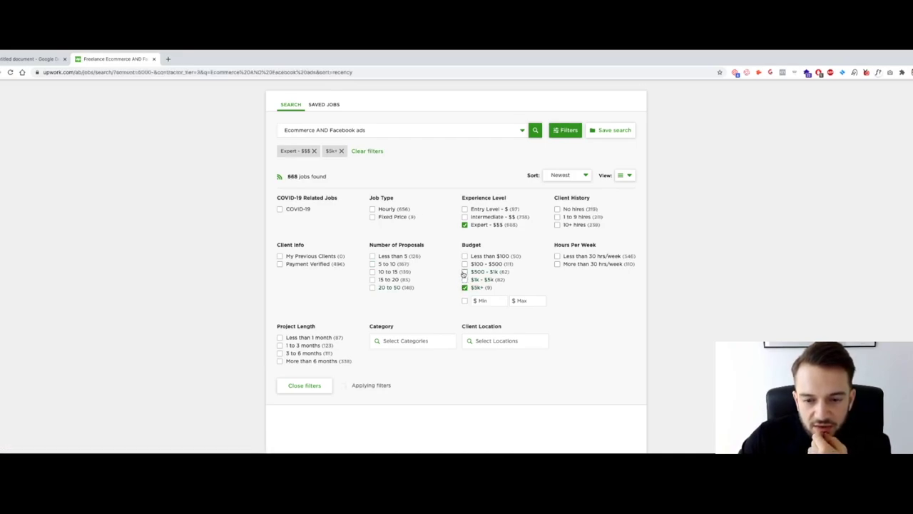
left_click(465, 272)
scroll(451, 320, "down", 3)
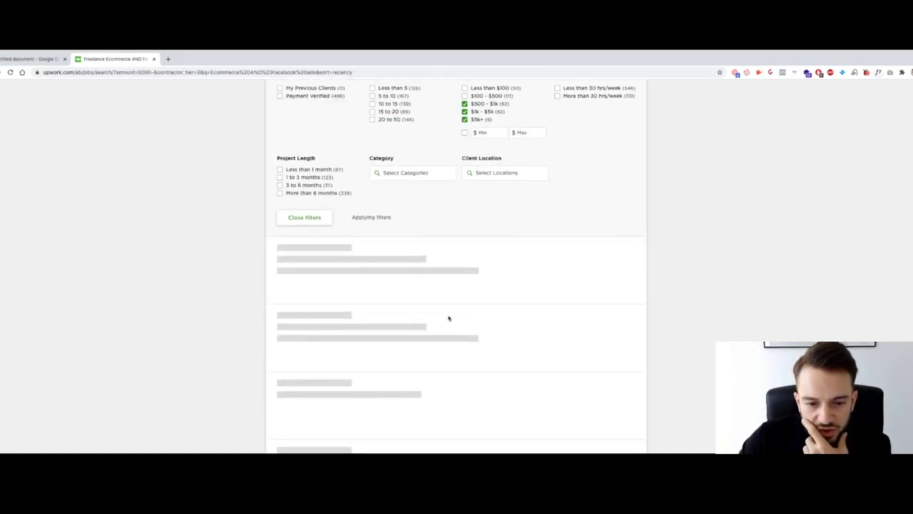
scroll(322, 218, "up", 3)
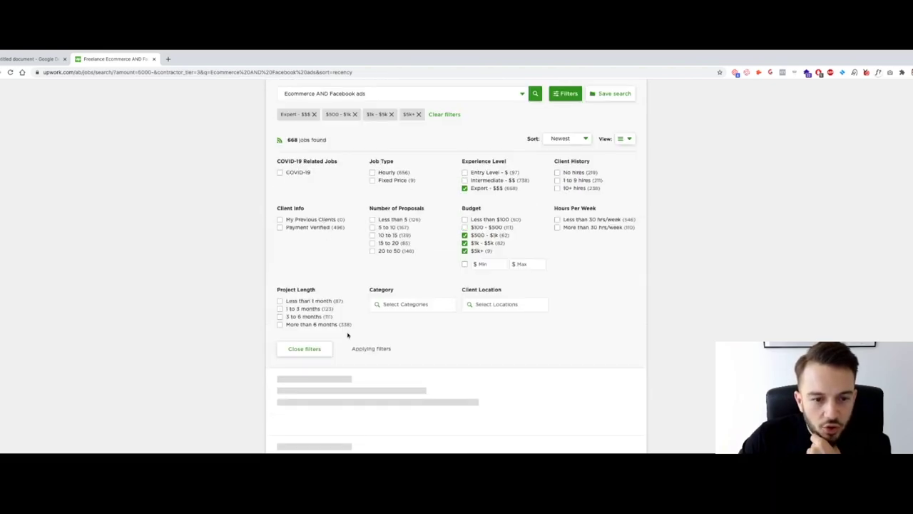
left_click(305, 349)
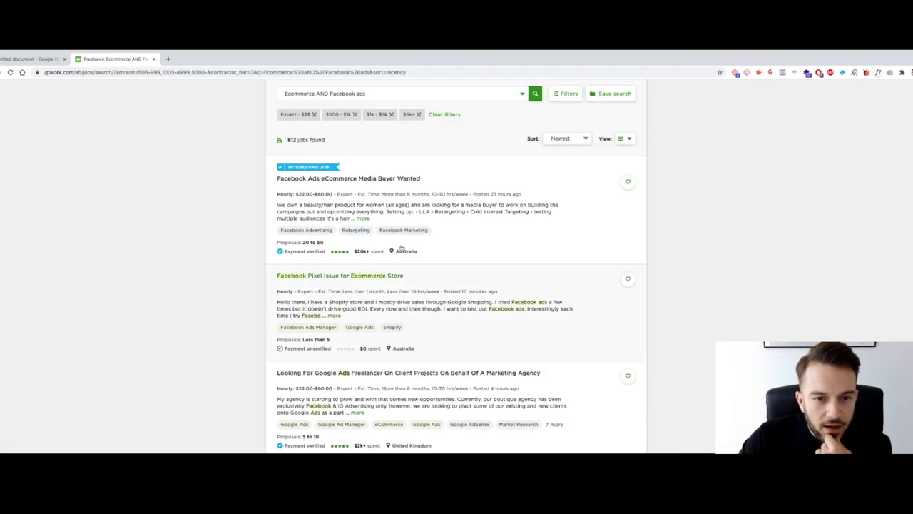
Open the jobs "Facebook Ads eCommerce Media Buyer Wanted" and "Facebook & Instagram GURU NEEDED" in separate new tabs.
right_click(296, 180)
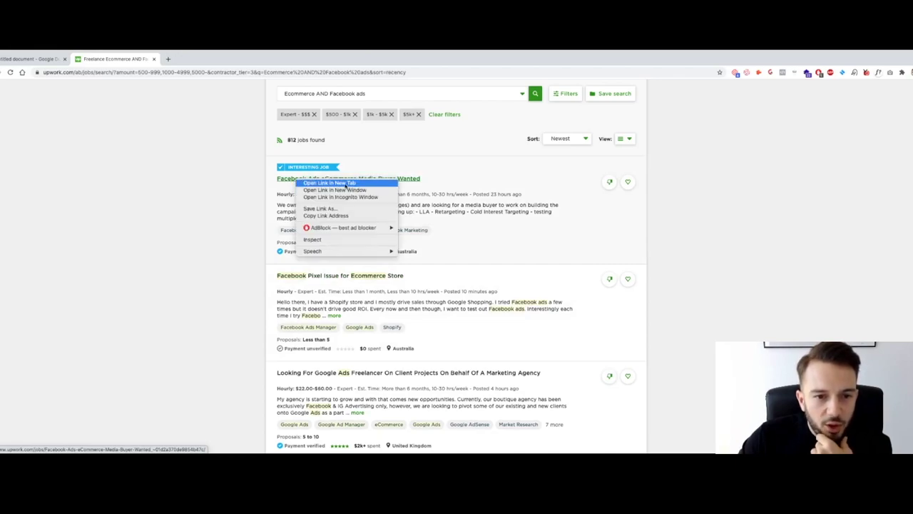
left_click(347, 183)
scroll(228, 233, "down", 2)
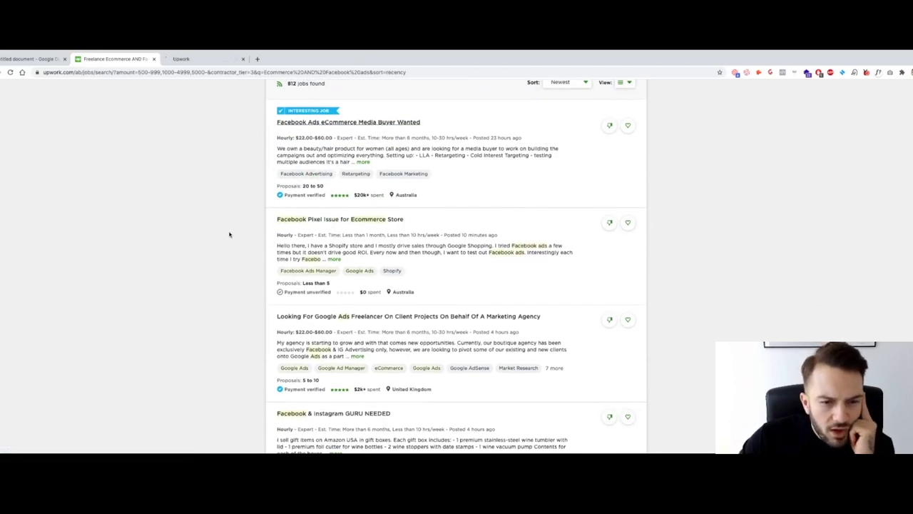
scroll(229, 234, "down", 3)
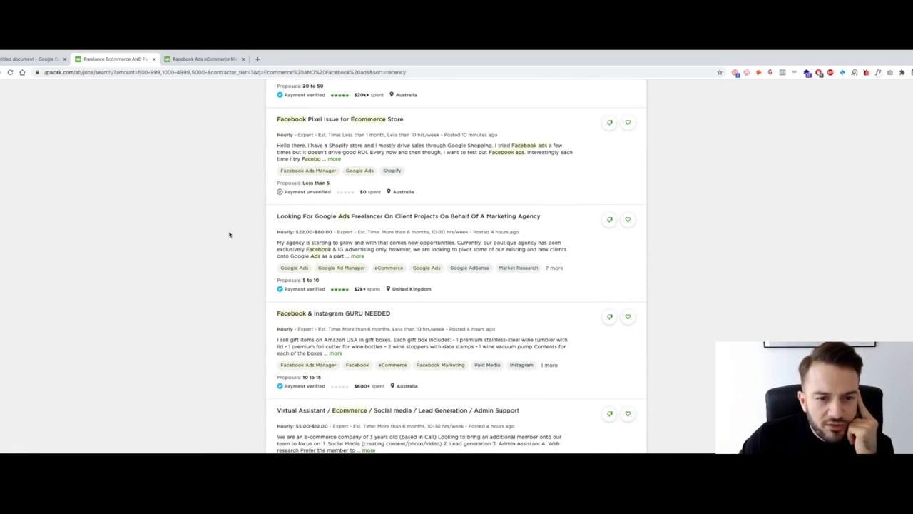
scroll(229, 234, "down", 3)
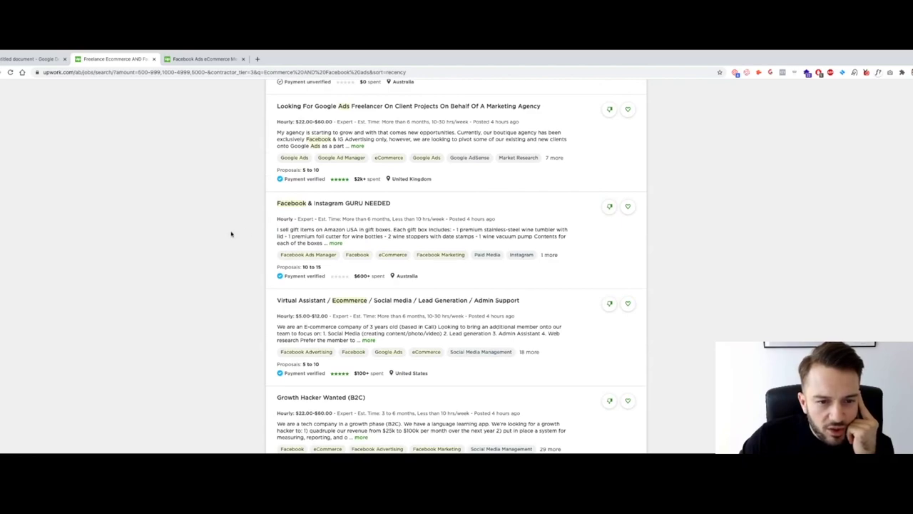
right_click(319, 206)
left_click(353, 207)
Open the jobs "Facebook/Instagram Ads Manager" and "Facebook Ads Expert for eCommerce" in separate new tabs.
scroll(257, 243, "down", 3)
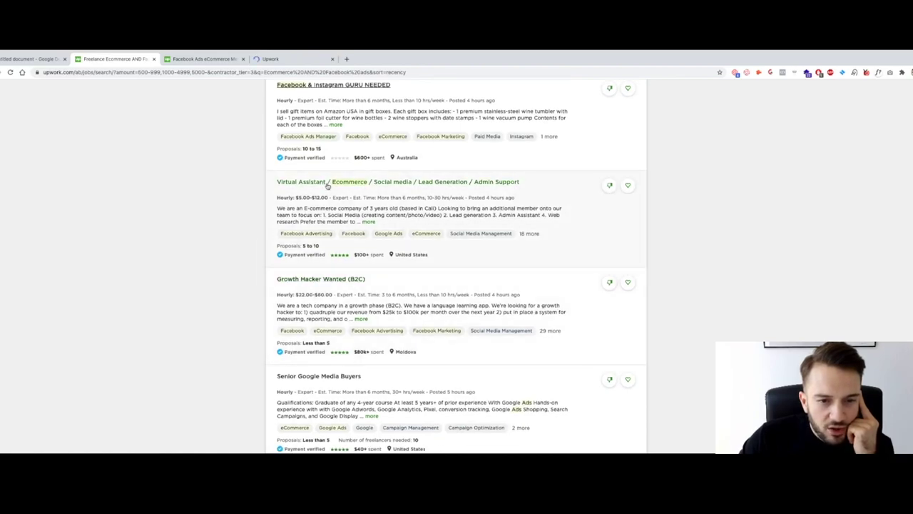
scroll(328, 186, "down", 4)
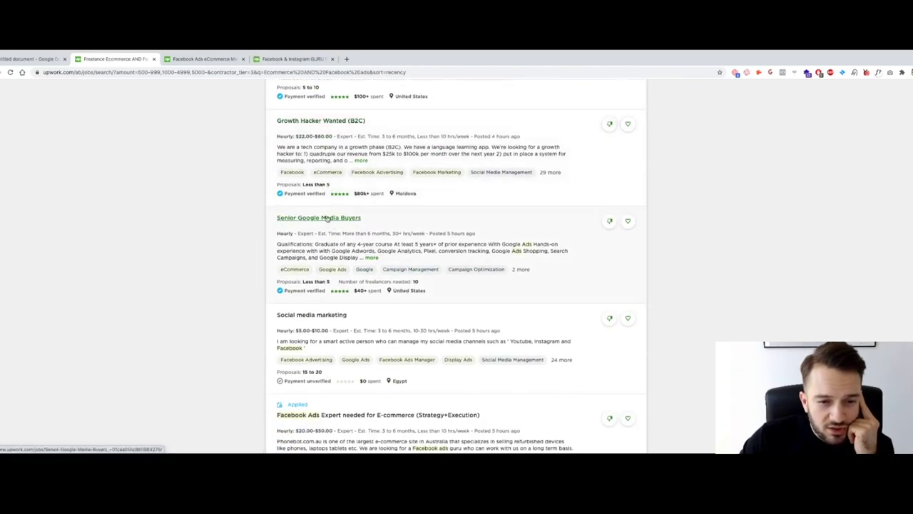
scroll(327, 217, "down", 3)
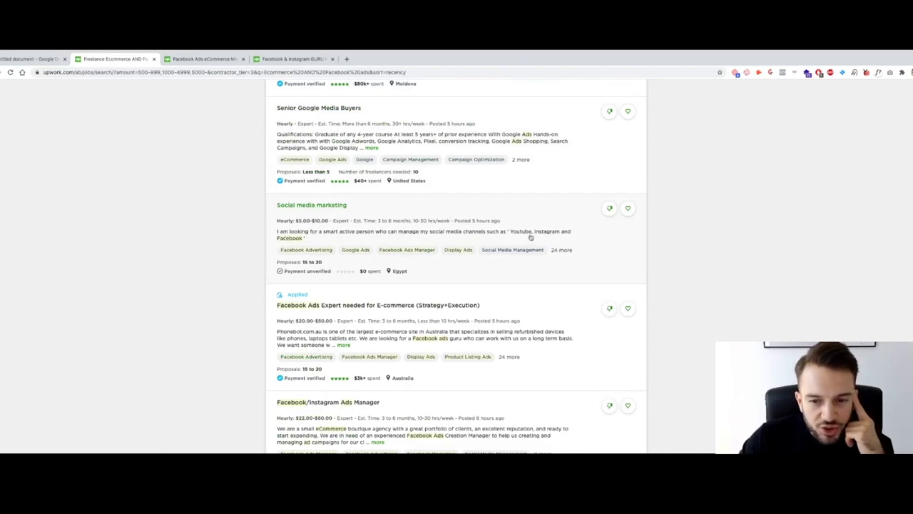
scroll(528, 237, "down", 3)
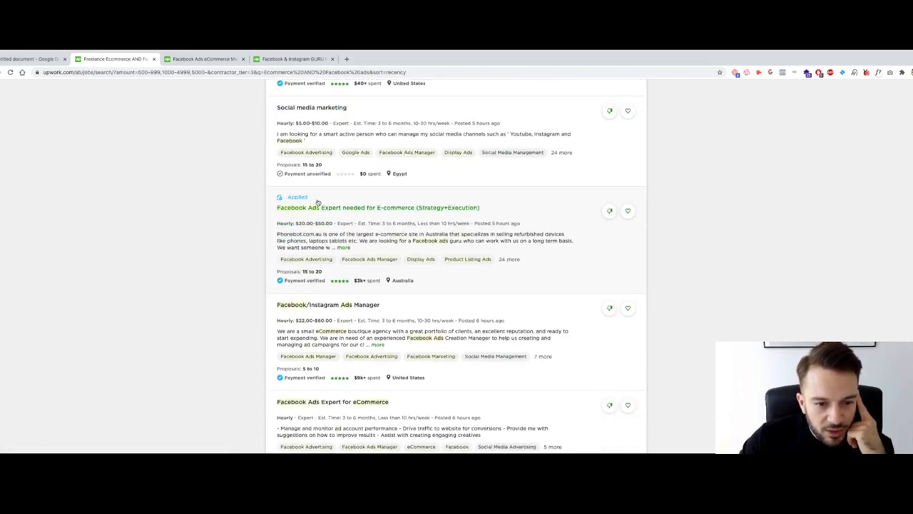
scroll(303, 203, "down", 3)
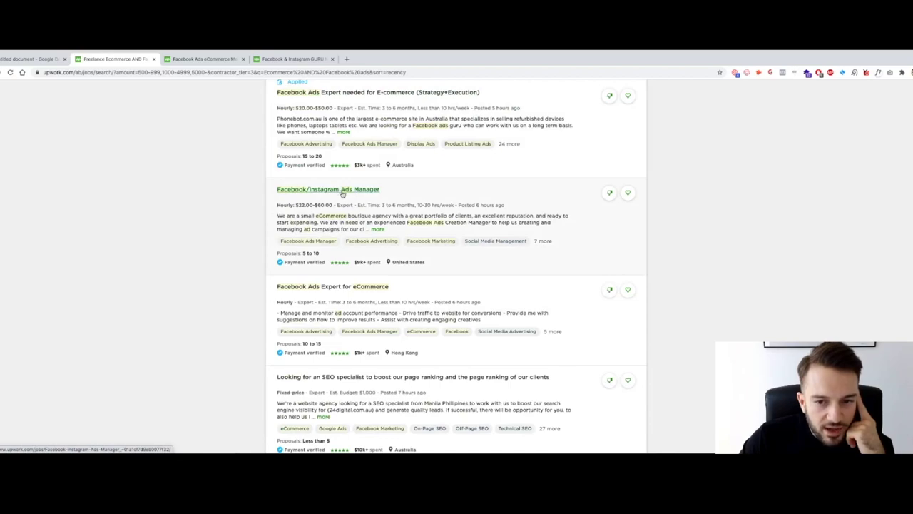
right_click(339, 193)
left_click(357, 196)
scroll(297, 220, "down", 2)
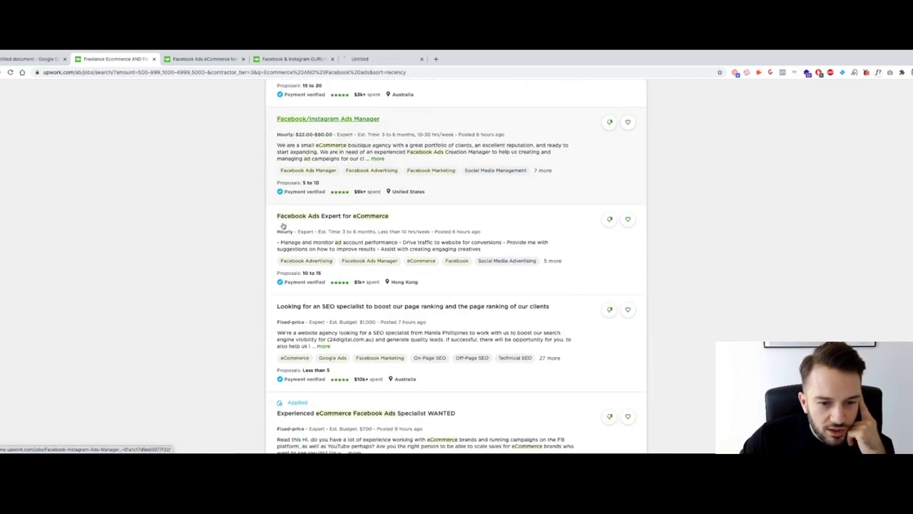
right_click(298, 220)
left_click(314, 223)
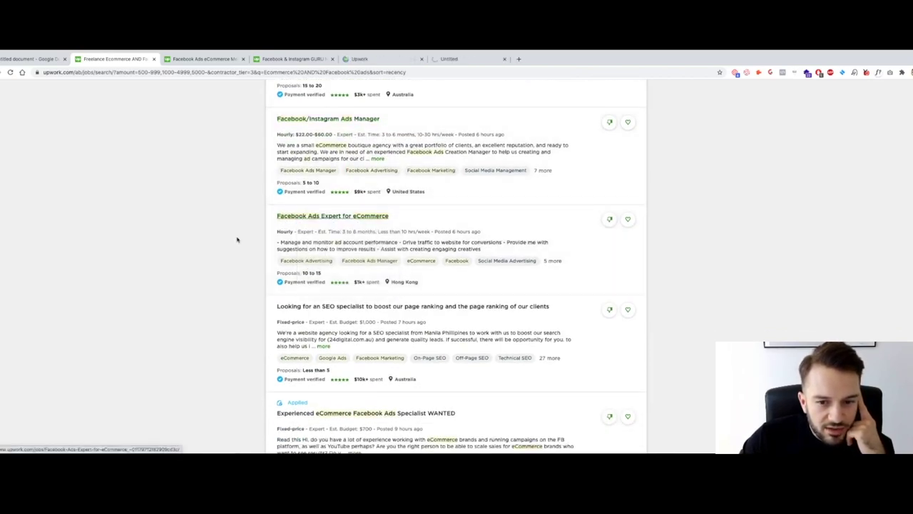
Look through the following job posts for suitable ones and expand the full description of "ARAB Digital Marketing Specialist".
scroll(236, 238, "down", 2)
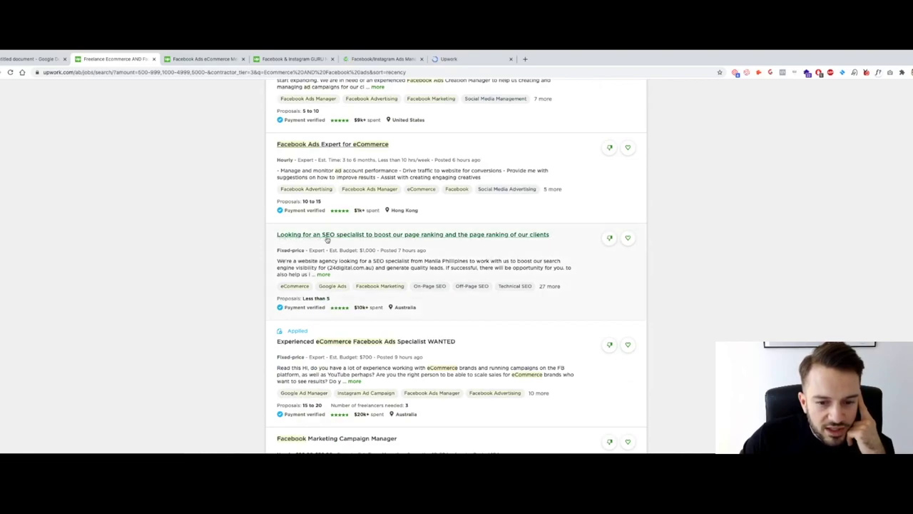
scroll(313, 239, "down", 2)
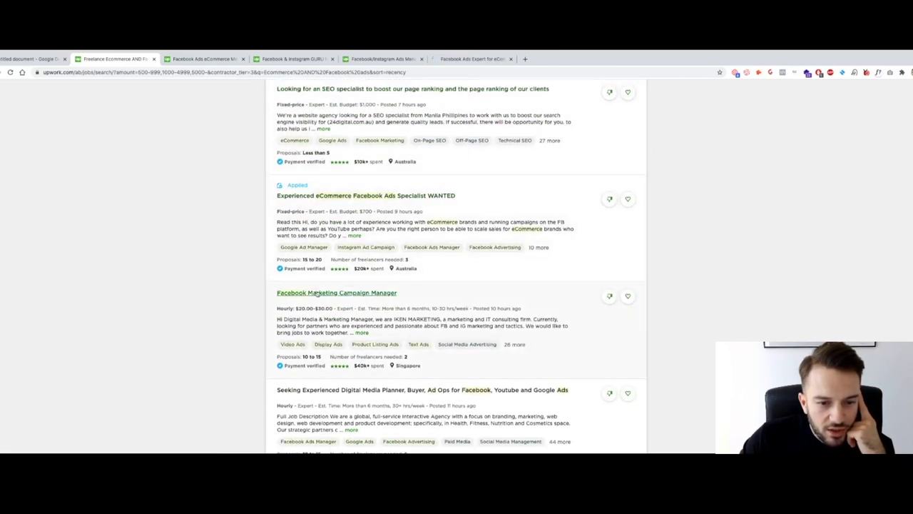
scroll(365, 293, "down", 2)
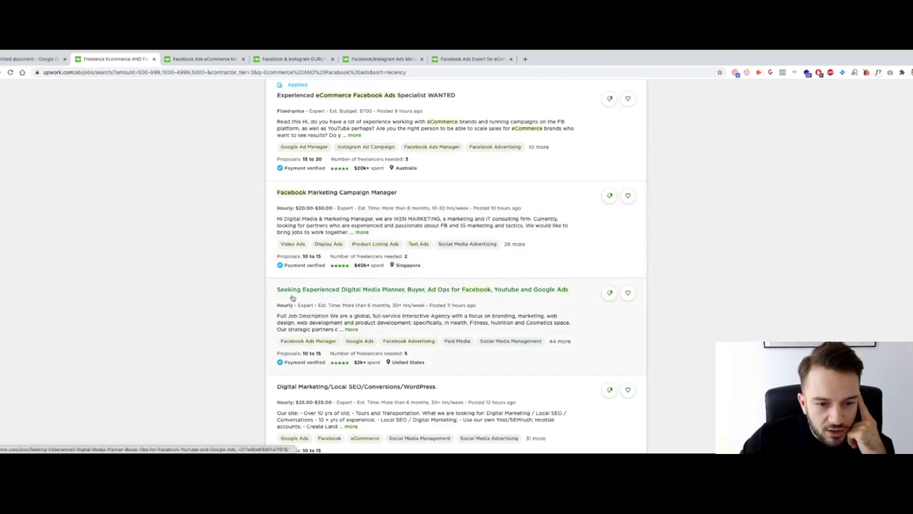
scroll(292, 298, "down", 2)
scroll(292, 297, "down", 5)
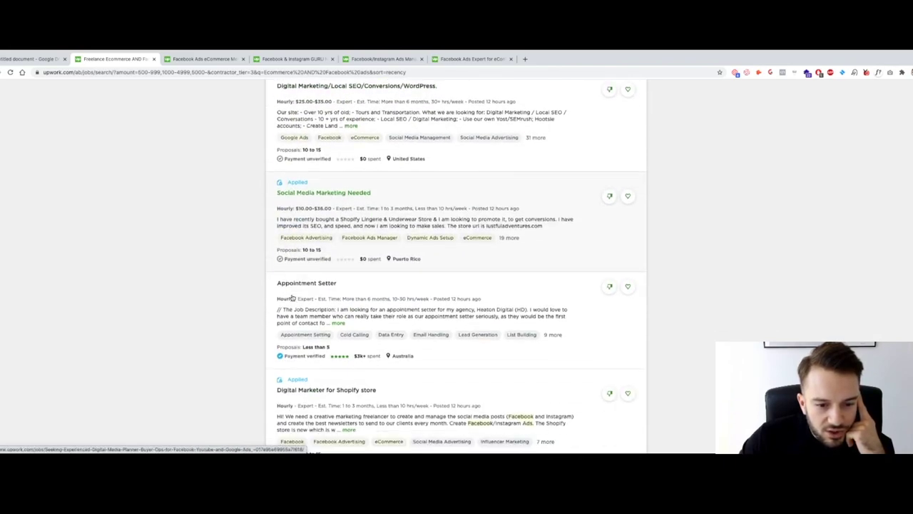
scroll(292, 298, "down", 1)
scroll(316, 206, "up", 1)
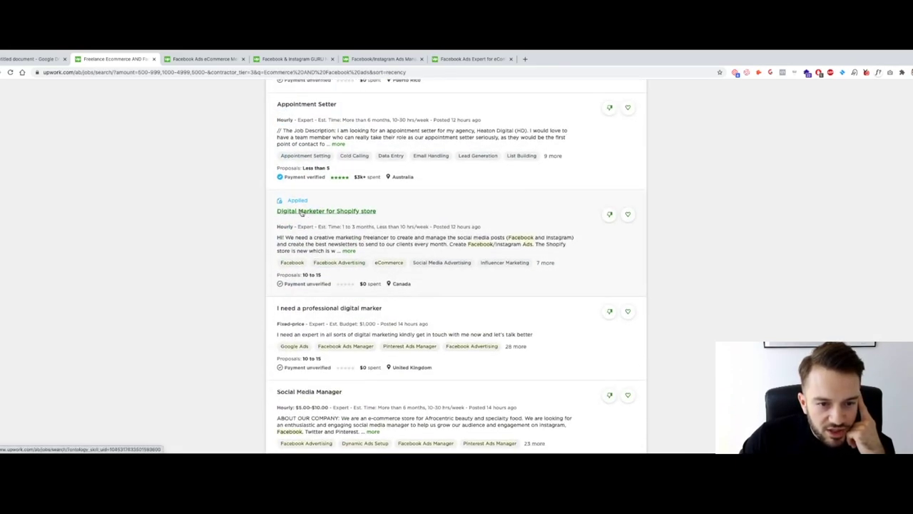
scroll(302, 210, "up", 3)
scroll(292, 190, "down", 5)
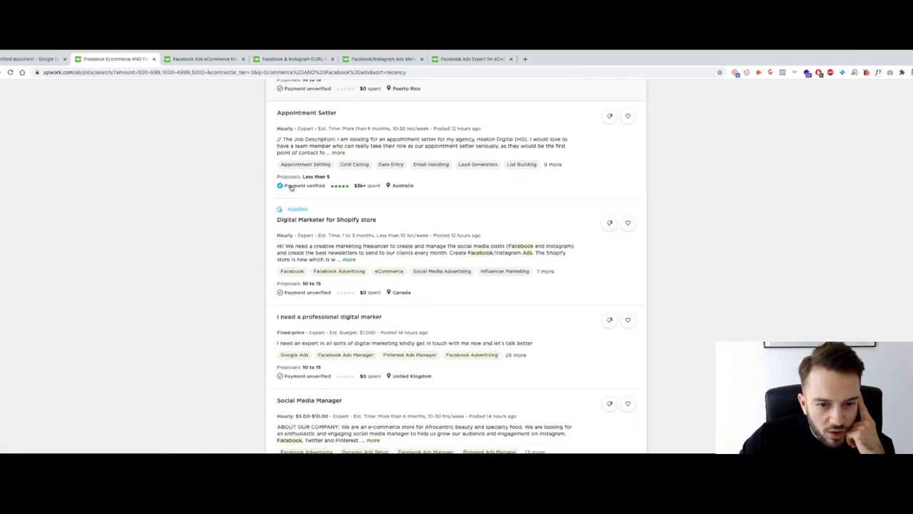
scroll(291, 187, "down", 3)
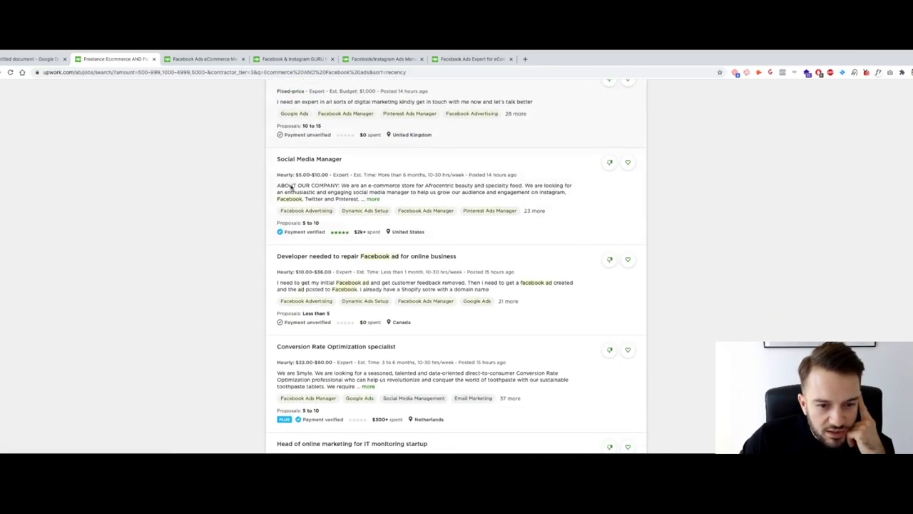
scroll(290, 187, "down", 1)
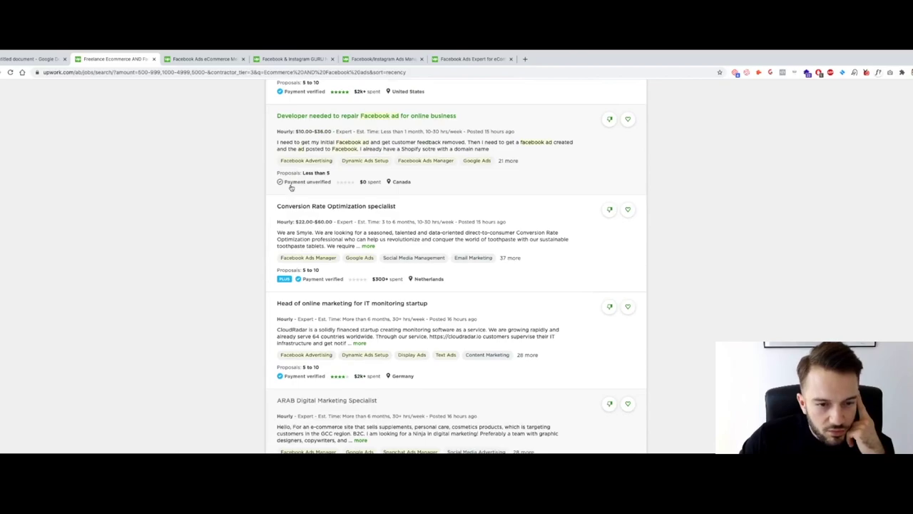
scroll(291, 187, "down", 4)
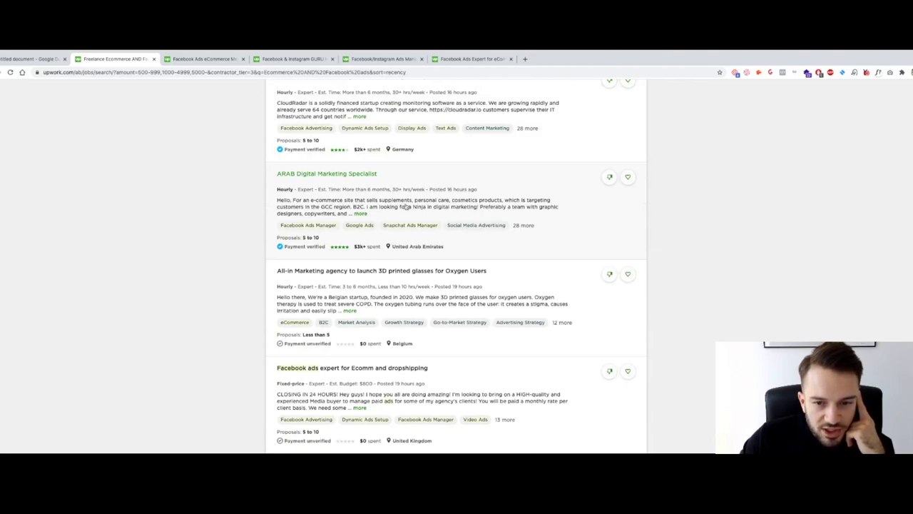
left_click(360, 214)
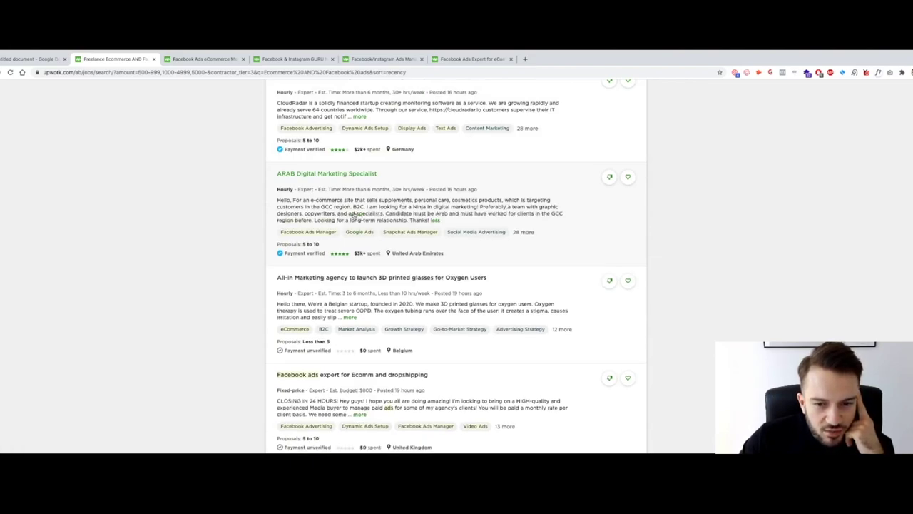
Open "All-in Marketing agency to launch 3D printed glasses for Oxygen Users" and "Facebook ads expert for Ecomm and dropshipping" in separate new tabs.
scroll(435, 219, "down", 1)
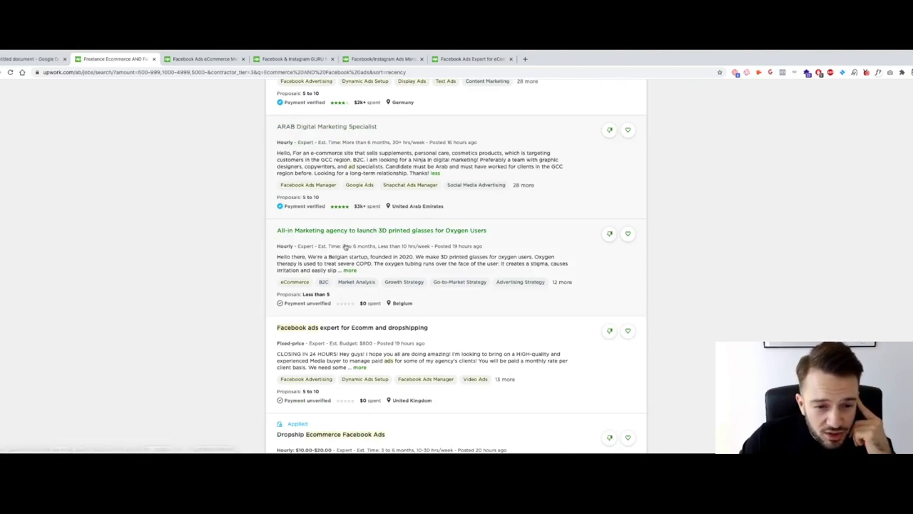
right_click(347, 230)
key("Return")
scroll(314, 257, "down", 1)
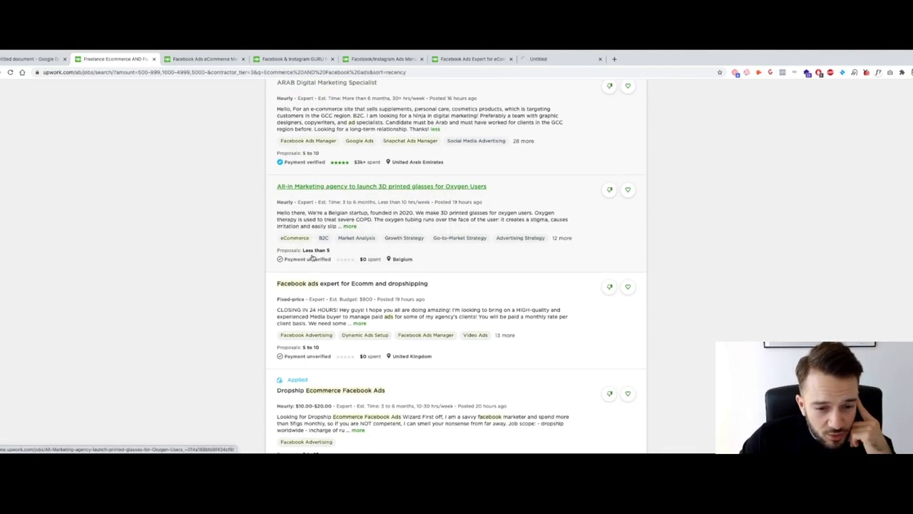
right_click(350, 285)
key("Return")
Find the job "Ads expert for two Shopify stores Driving Traffic Plus SALES" further down the results and open it in a new tab.
scroll(293, 296, "down", 3)
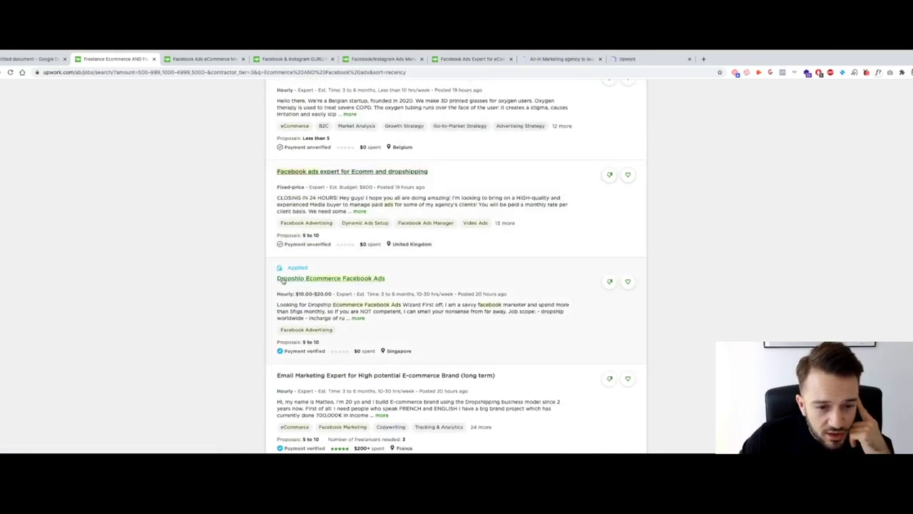
scroll(293, 295, "down", 4)
scroll(283, 293, "down", 1)
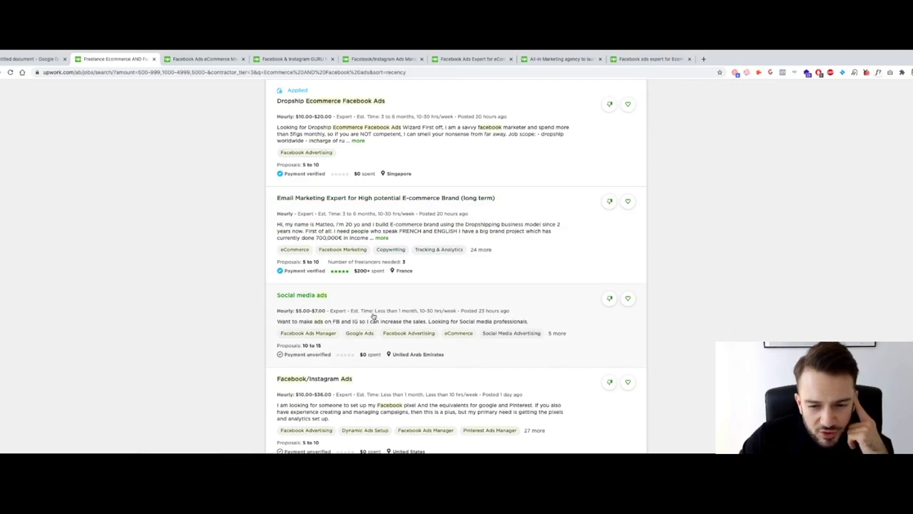
scroll(373, 317, "down", 1)
scroll(373, 314, "down", 1)
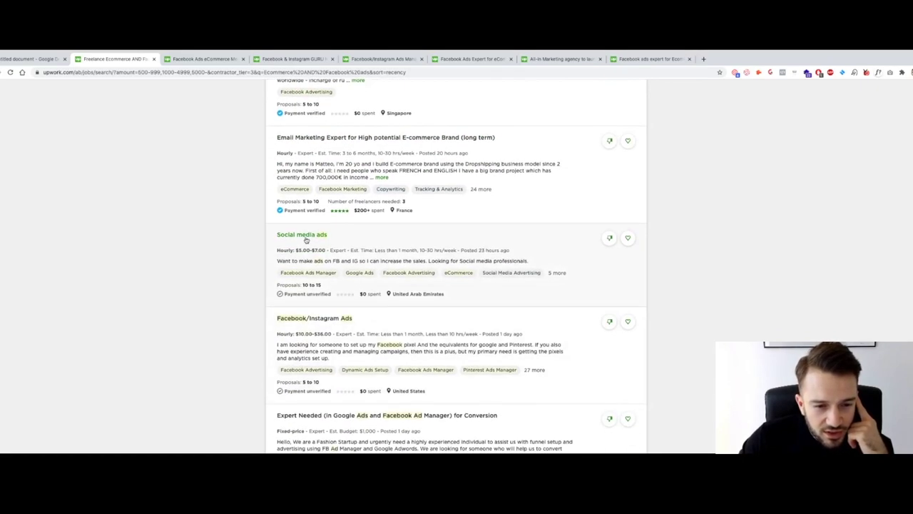
scroll(301, 255, "down", 2)
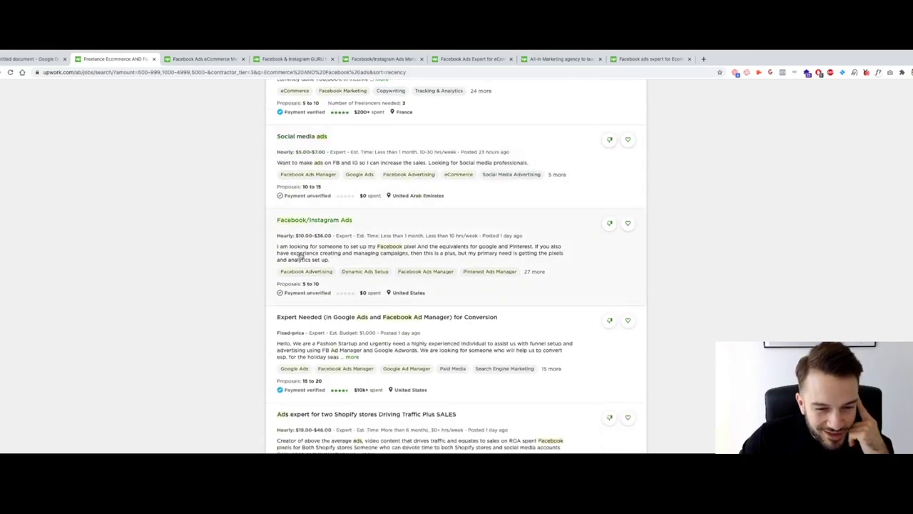
scroll(295, 258, "down", 2)
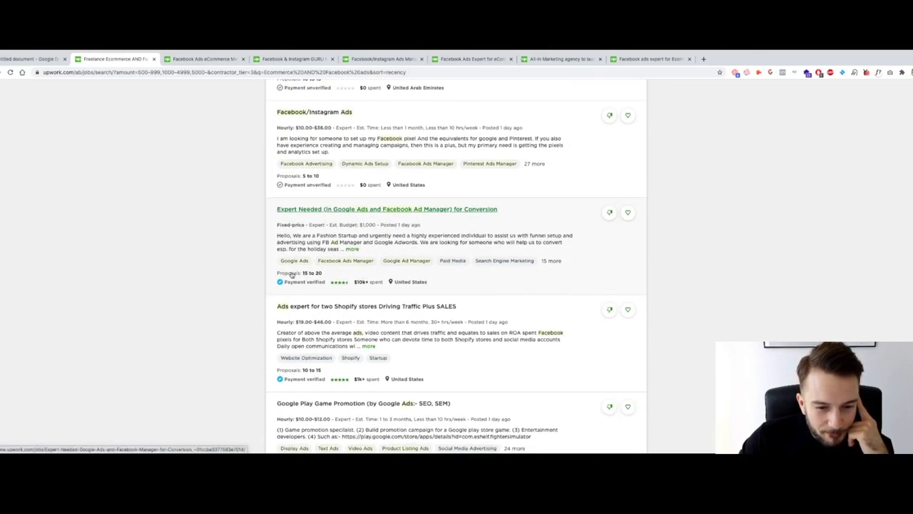
right_click(319, 311)
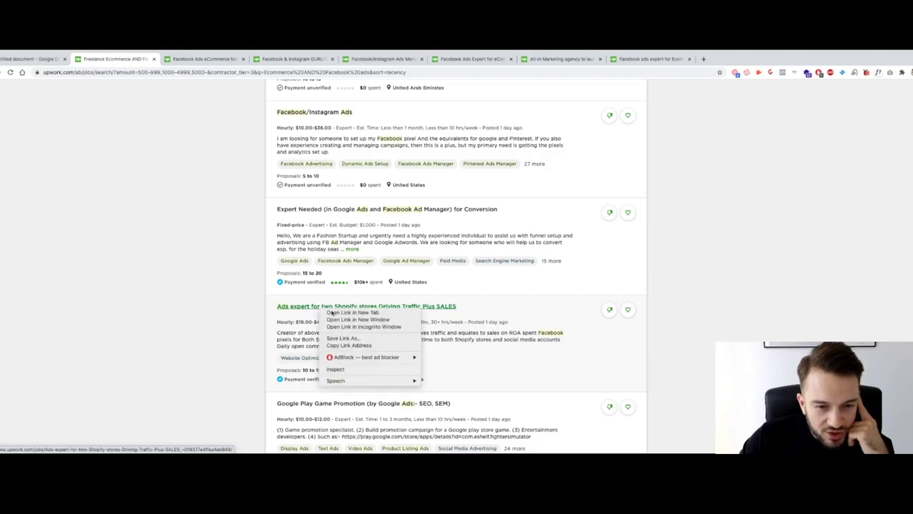
left_click(334, 316)
Review the next job posts and open "Shopify Store : digital marketing expert" in a new tab.
scroll(322, 259, "down", 3)
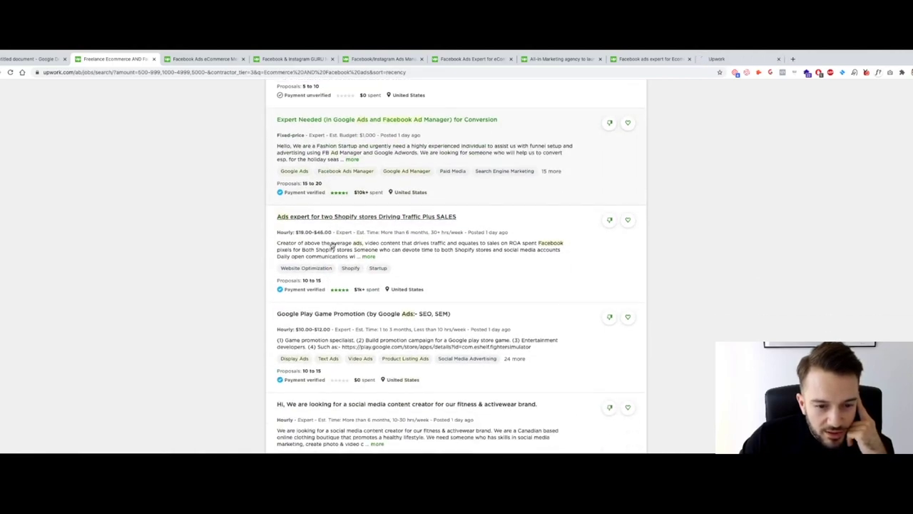
scroll(302, 266, "down", 3)
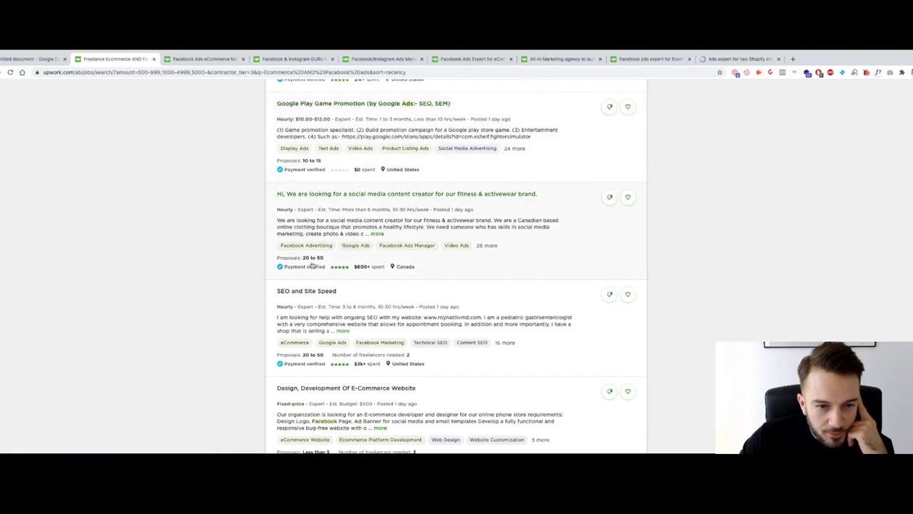
scroll(312, 265, "down", 6)
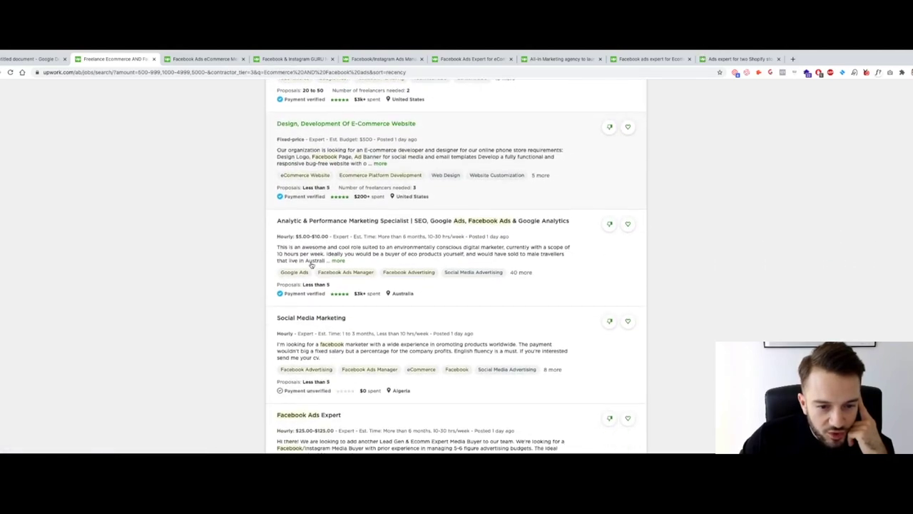
scroll(311, 265, "down", 1)
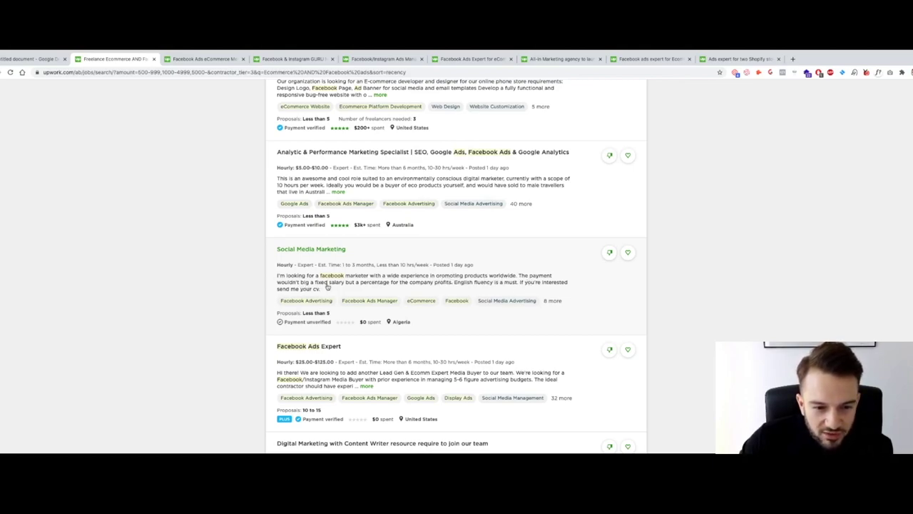
scroll(364, 287, "down", 3)
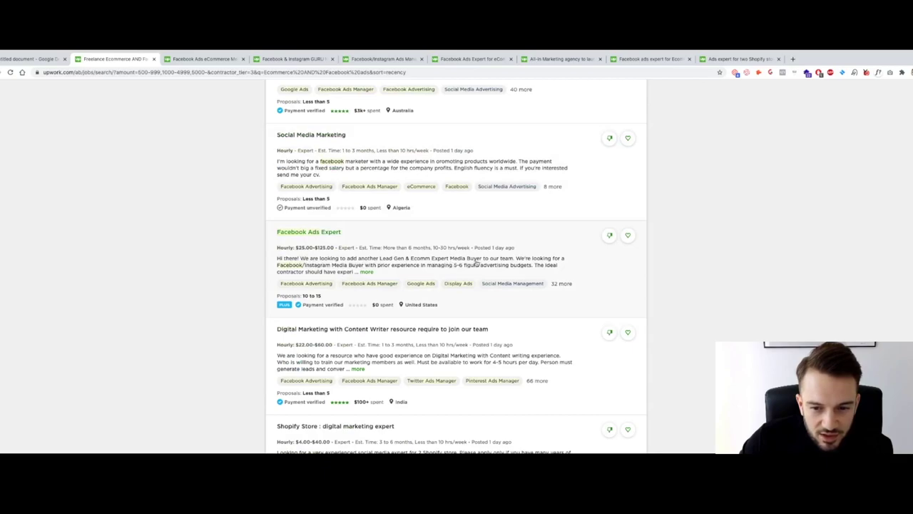
scroll(369, 267, "down", 3)
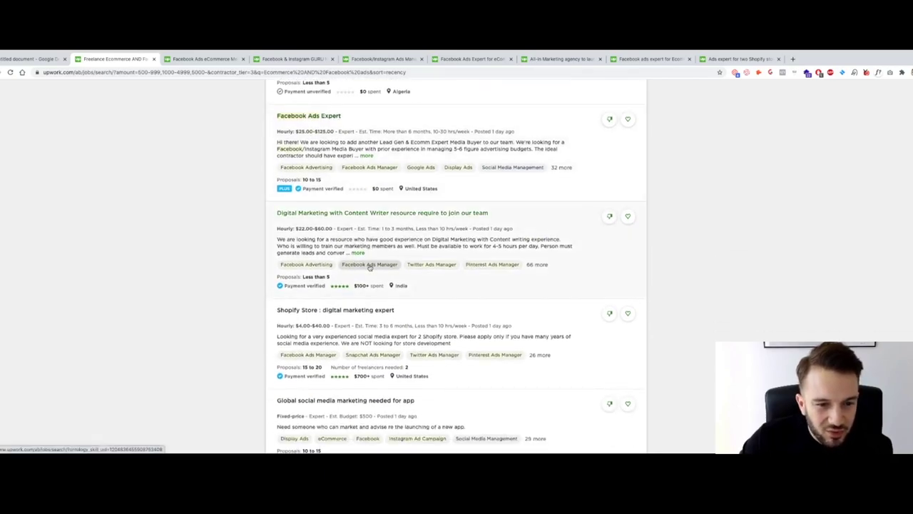
scroll(370, 267, "down", 1)
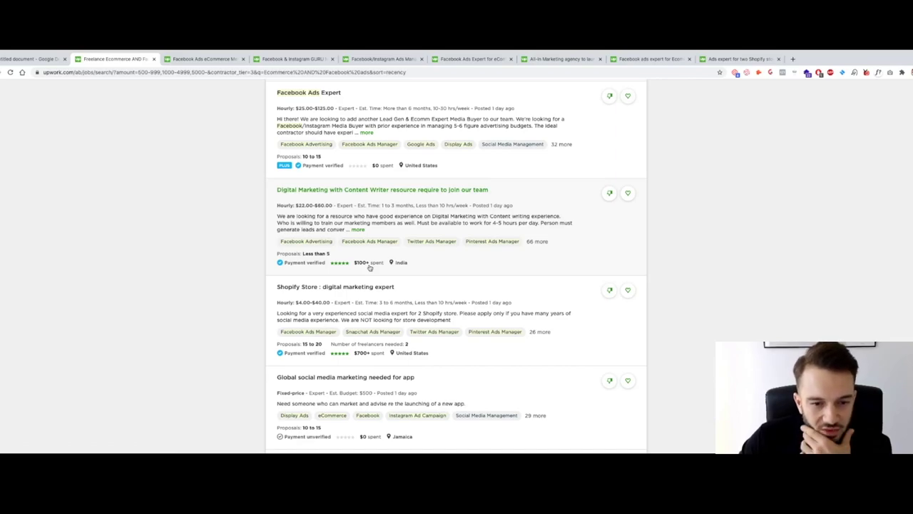
scroll(370, 267, "down", 1)
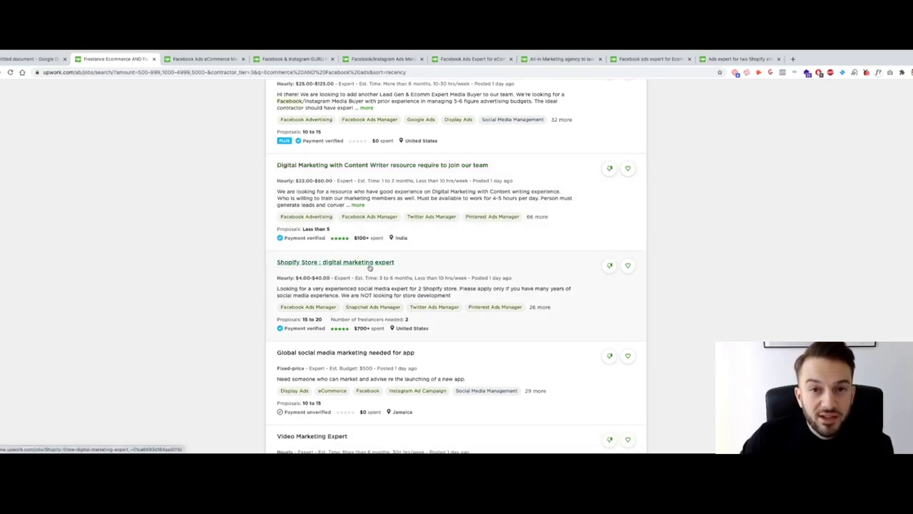
scroll(370, 267, "down", 1)
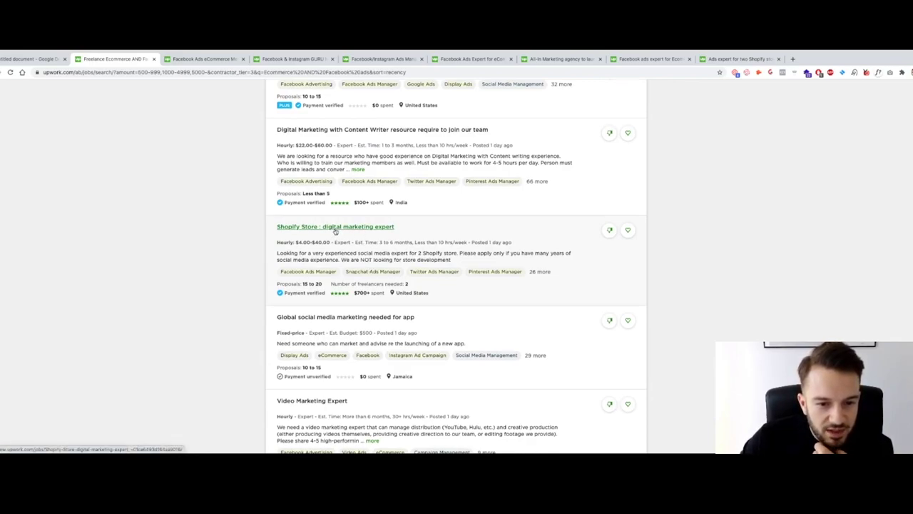
right_click(335, 230)
left_click(353, 236)
scroll(314, 285, "down", 10)
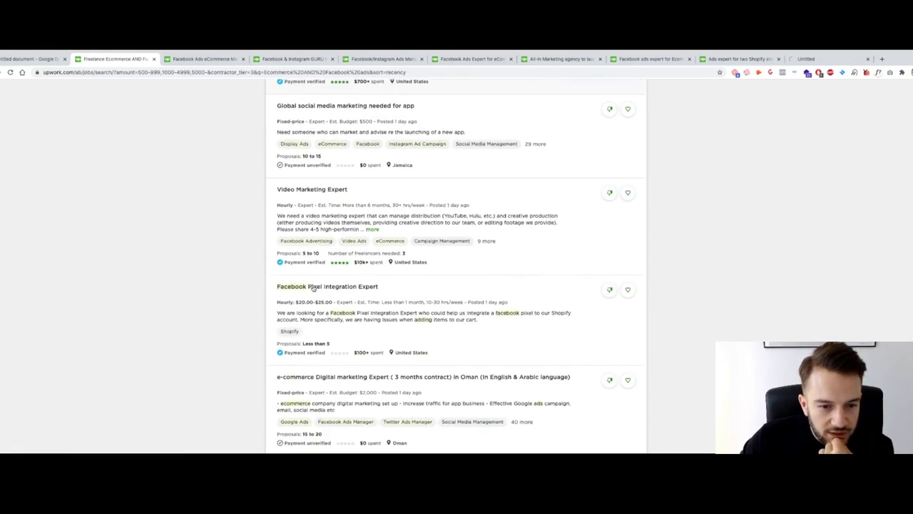
Look through the remaining job posts and open "Looking for EXPERIENCED eCommerce Facebook media buyer" in a new tab.
scroll(312, 287, "down", 7)
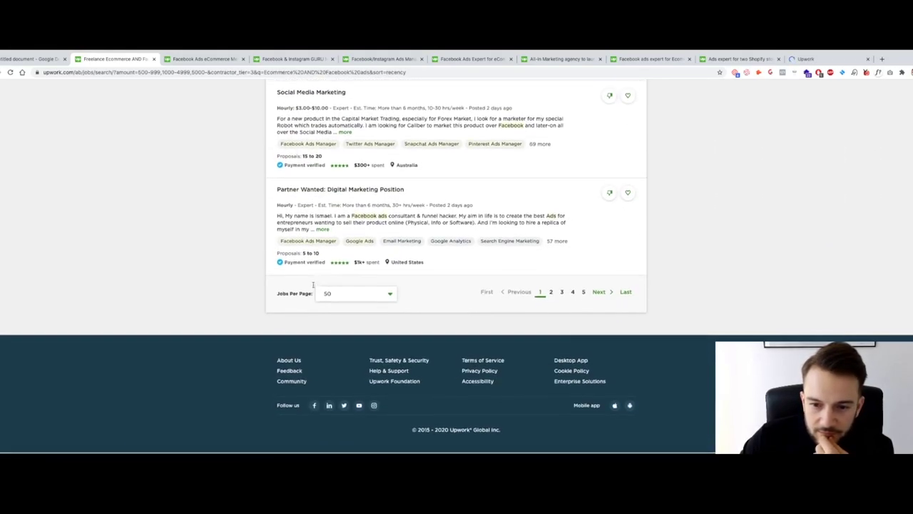
scroll(307, 296, "up", 2)
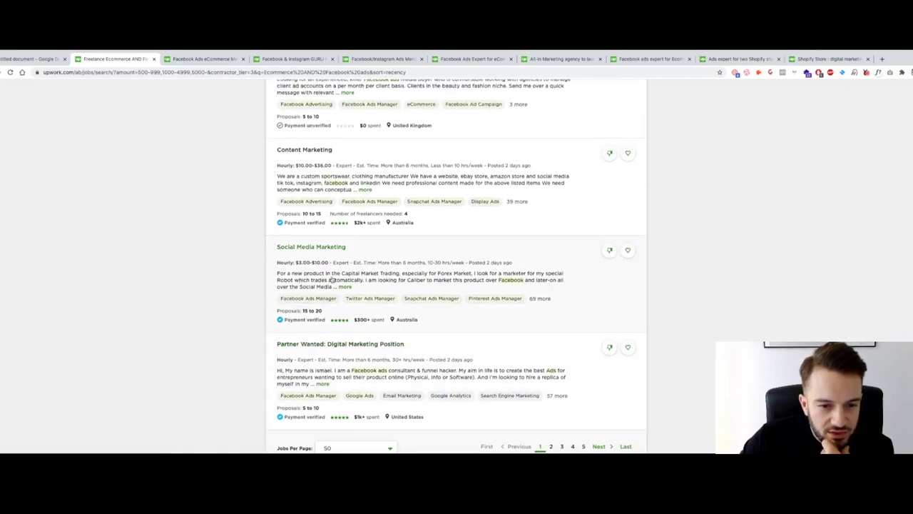
scroll(391, 276, "up", 2)
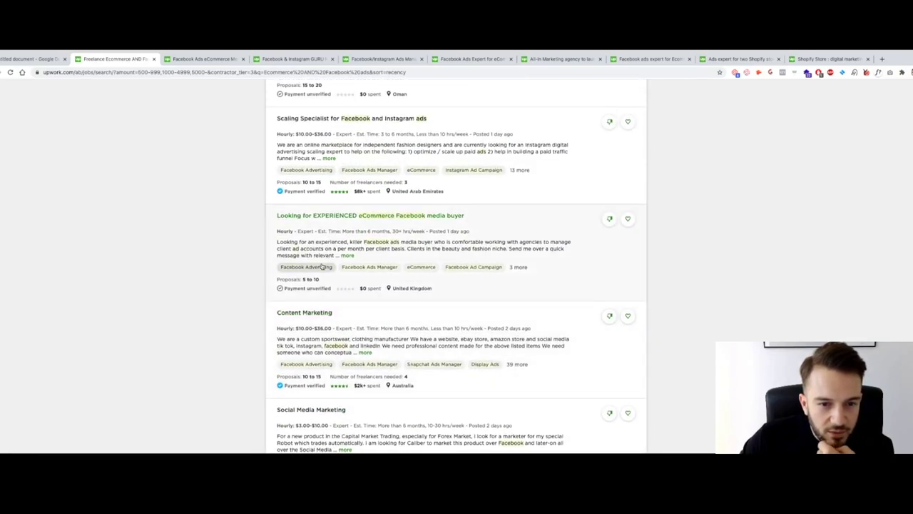
right_click(381, 223)
left_click(401, 217)
scroll(379, 268, "up", 2)
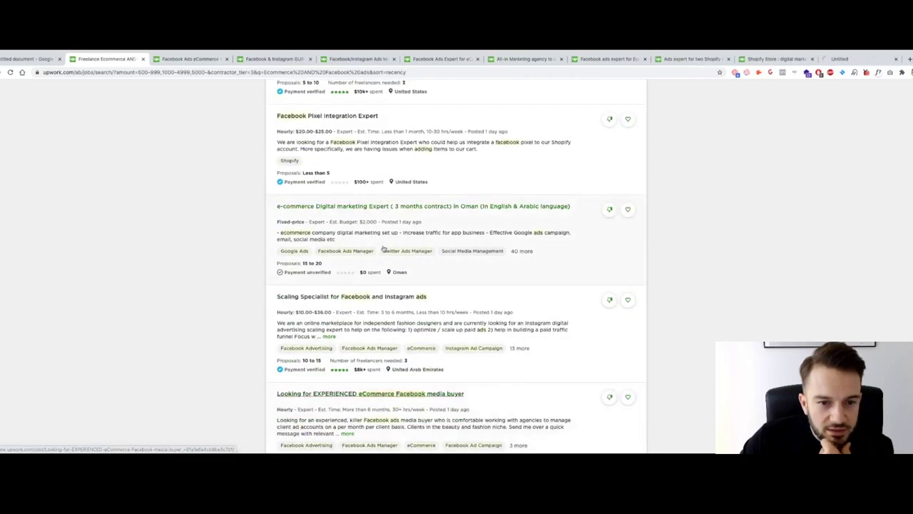
scroll(376, 267, "down", 1)
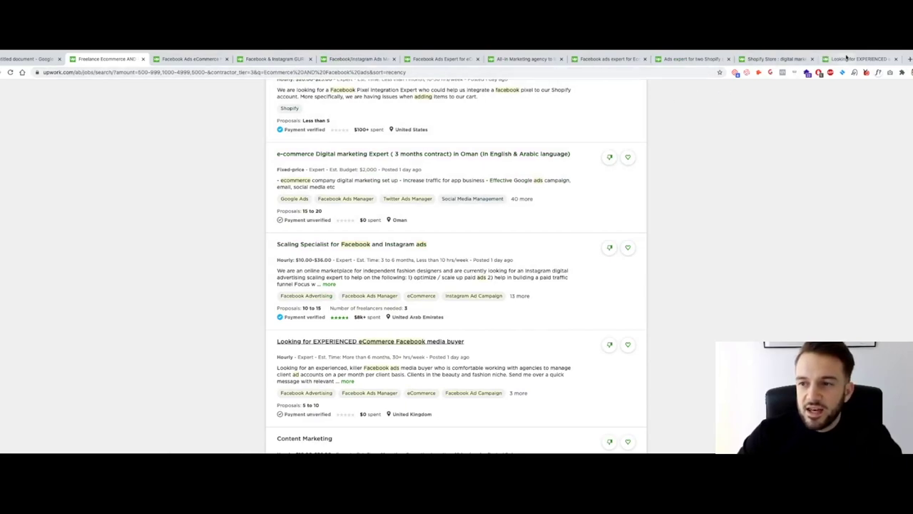
Open the shortlisted post "Facebook Ads eCommerce Media Buyer Wanted" and read its setup tasks, starting budget, CPA and ROAS targets, and geos.
left_click(164, 57)
scroll(177, 133, "down", 2)
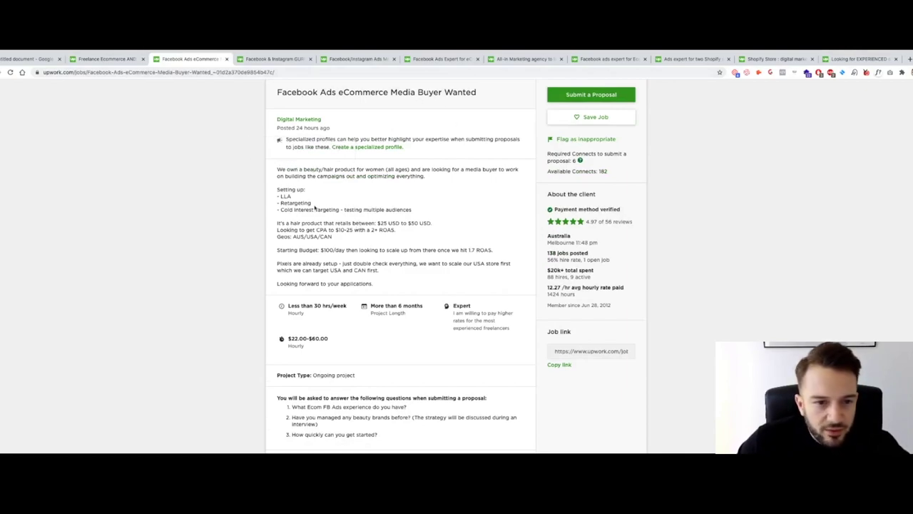
left_click_drag(280, 194, 394, 210)
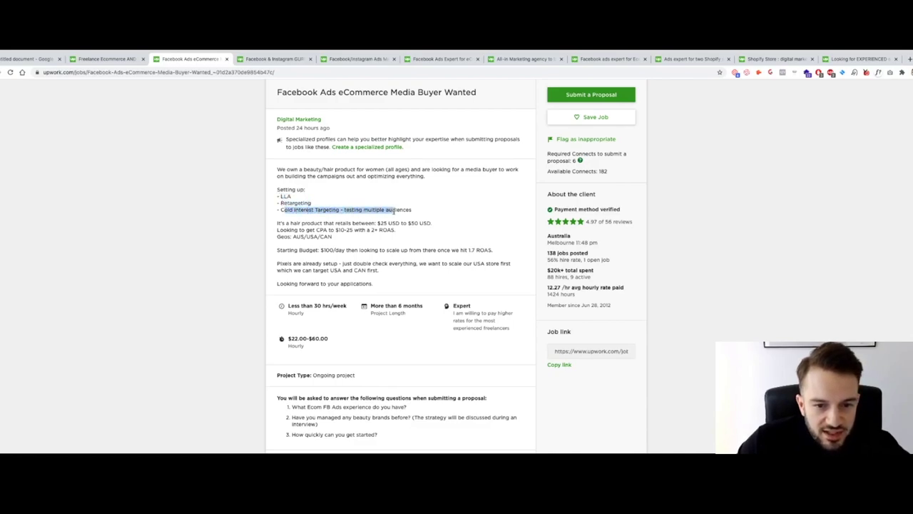
left_click(311, 222)
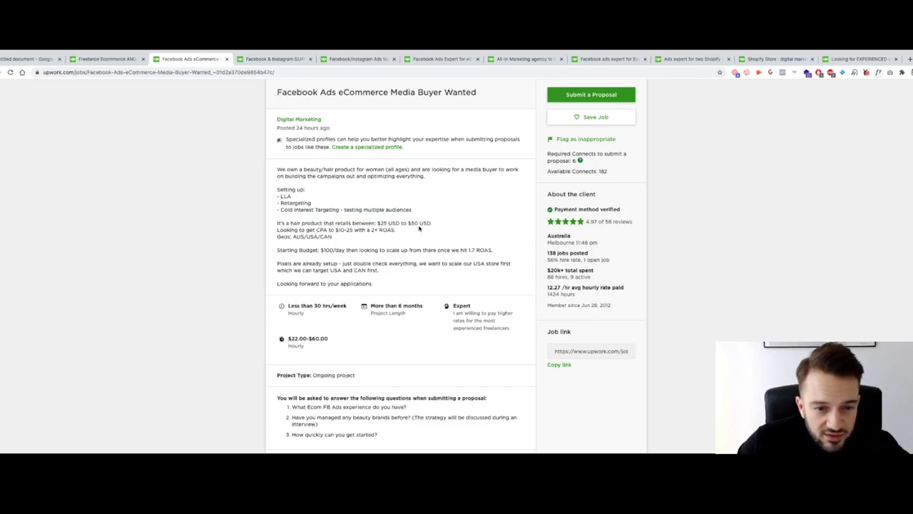
left_click_drag(302, 249, 476, 251)
left_click(347, 250)
left_click(468, 249)
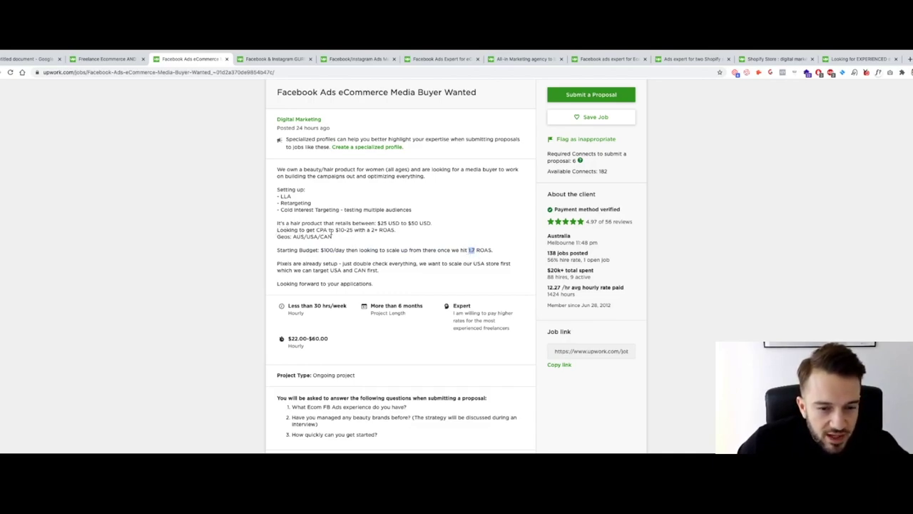
left_click_drag(335, 230, 353, 230)
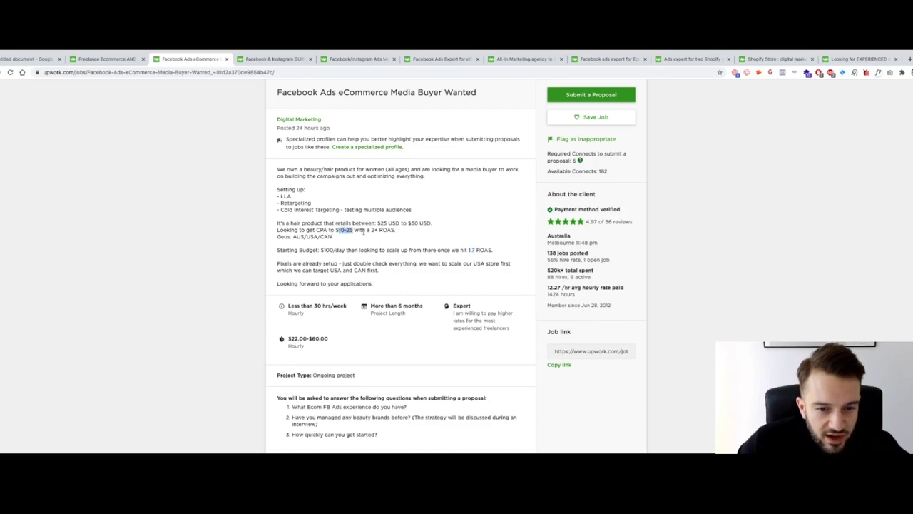
double_click(374, 230)
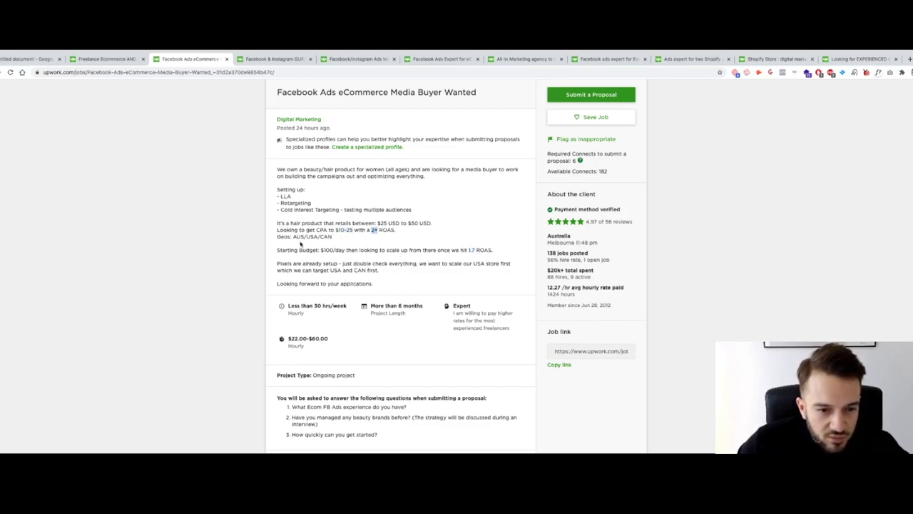
left_click_drag(292, 237, 332, 236)
Check the post's remaining details and screening questions, and start a proposal for this job.
scroll(303, 251, "down", 1)
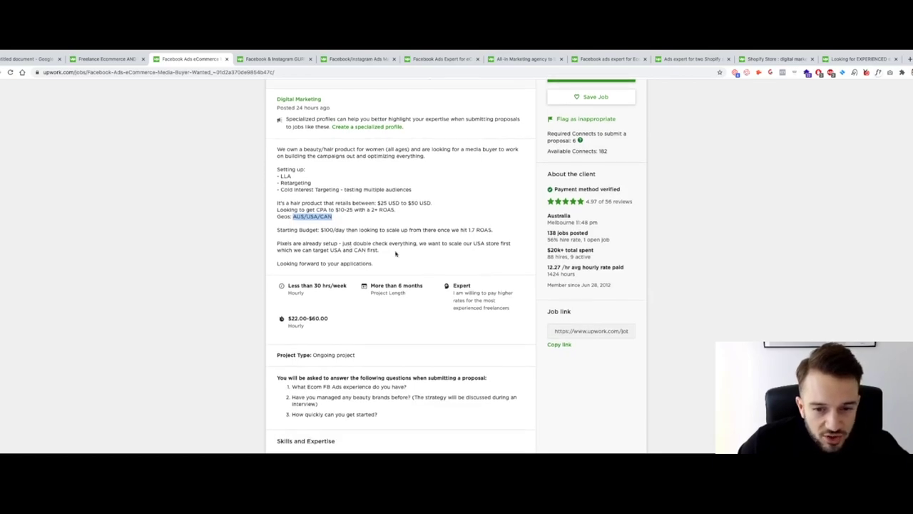
scroll(411, 258, "down", 5)
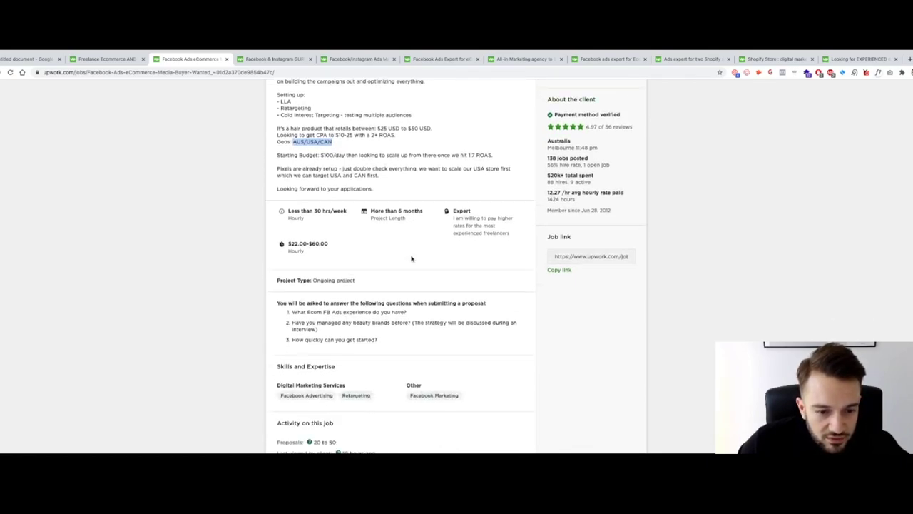
scroll(411, 258, "up", 3)
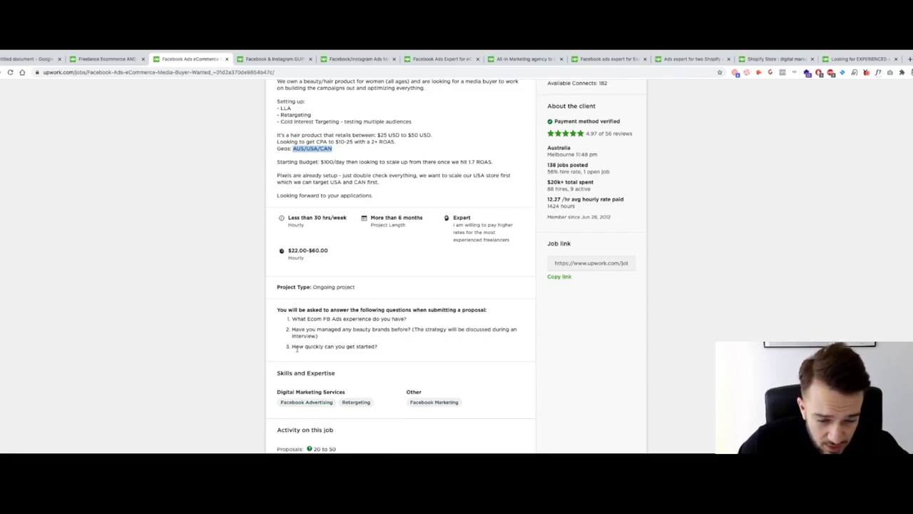
scroll(301, 344, "up", 3)
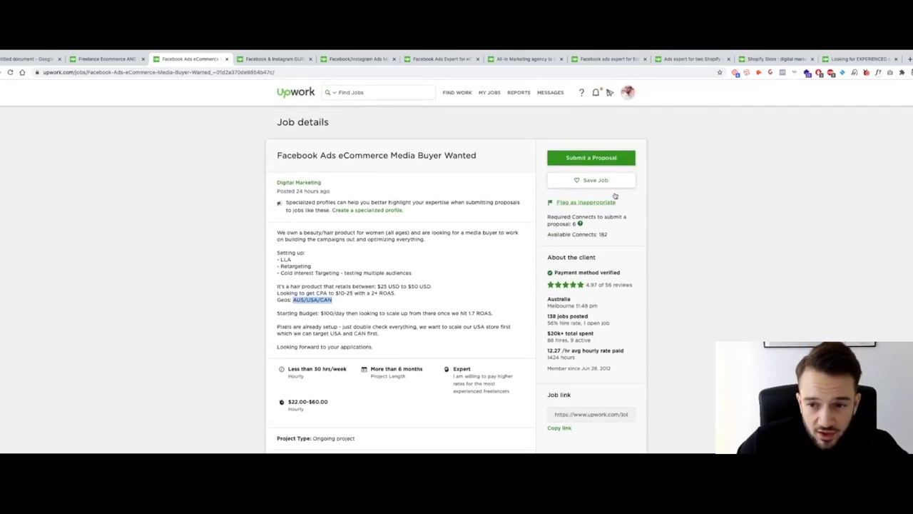
left_click(607, 157)
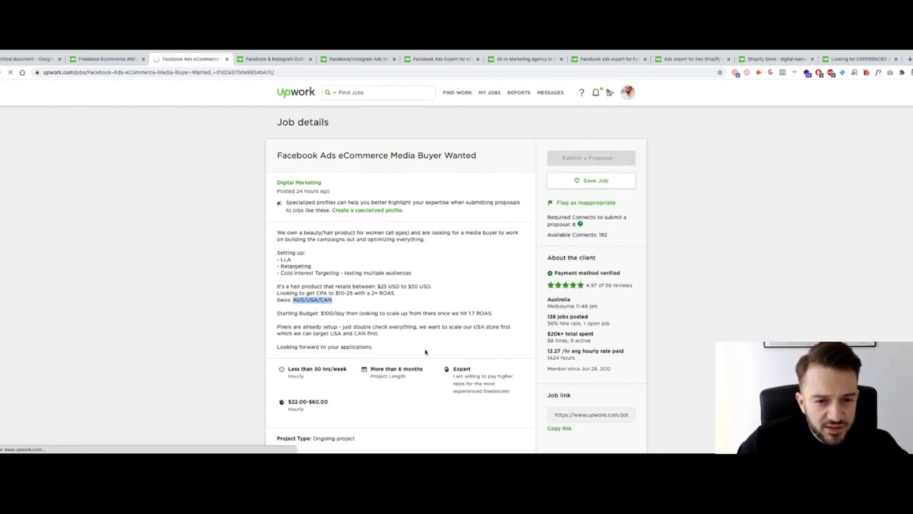
Switch to Google Docs, copy the entire example cover letter, and return to the proposal form.
left_click(42, 60)
left_click_drag(400, 306, 305, 169)
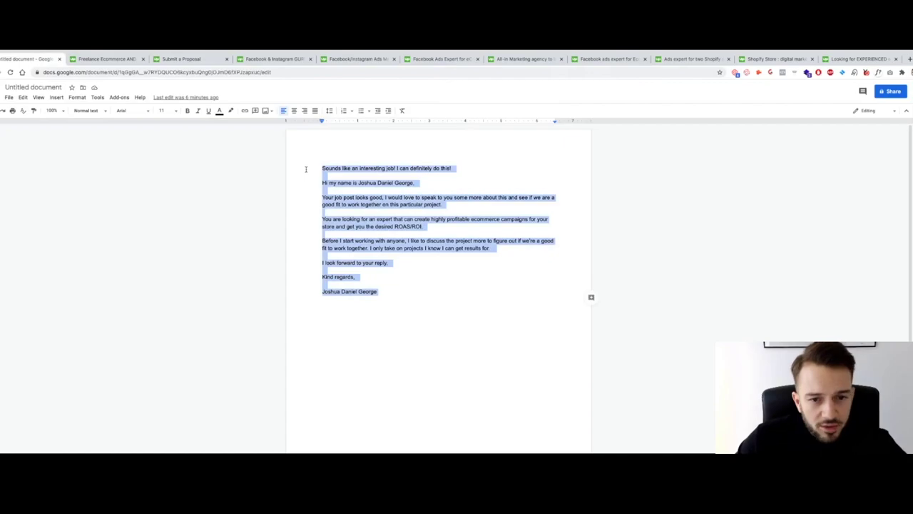
left_click(114, 60)
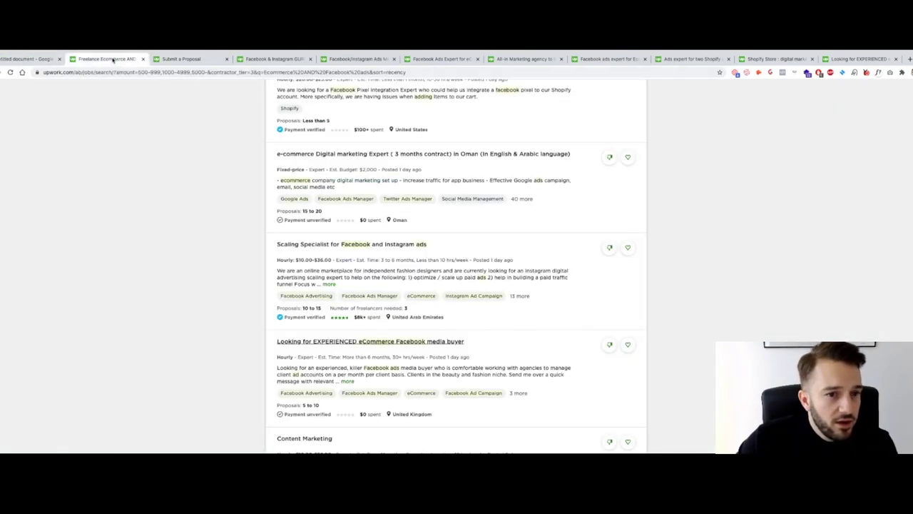
left_click(182, 62)
Review the proposal's job details and the hourly rate terms, including the service fee and the amount received.
scroll(279, 197, "down", 4)
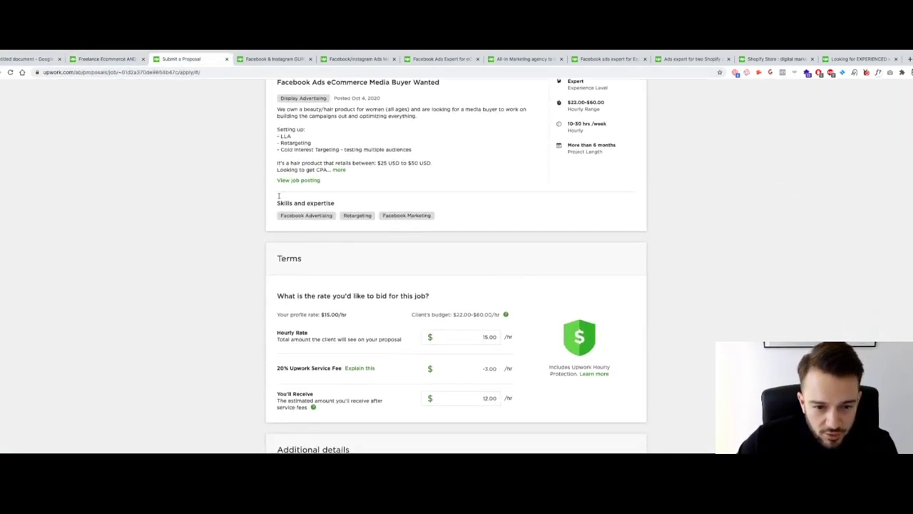
scroll(279, 198, "up", 3)
scroll(279, 198, "down", 5)
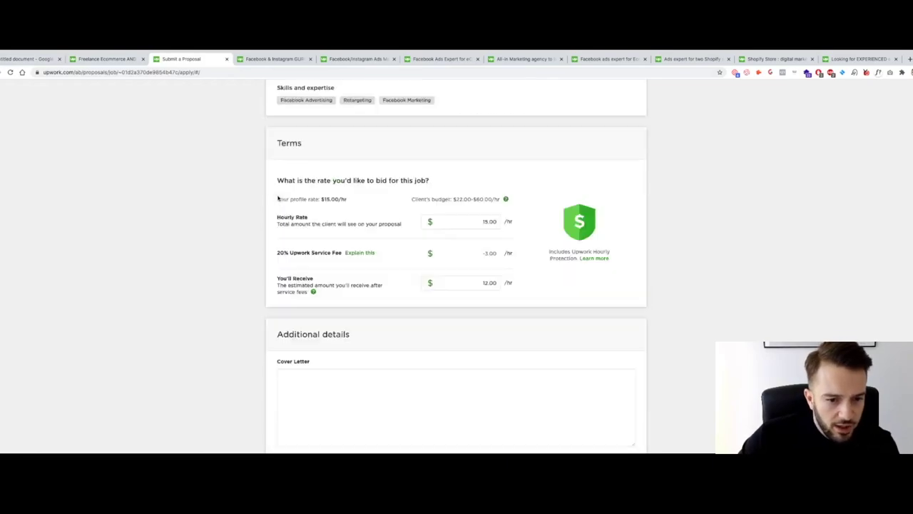
left_click(411, 297)
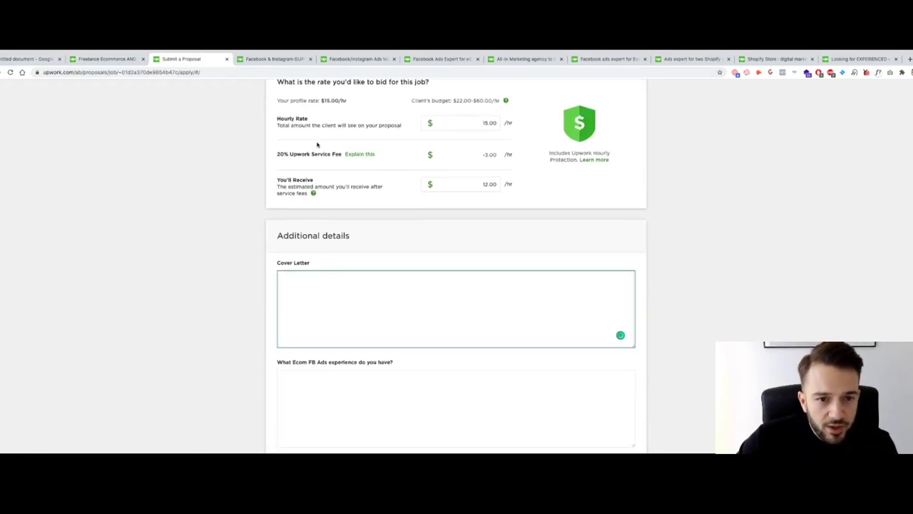
scroll(318, 145, "up", 1)
left_click_drag(277, 118, 525, 220)
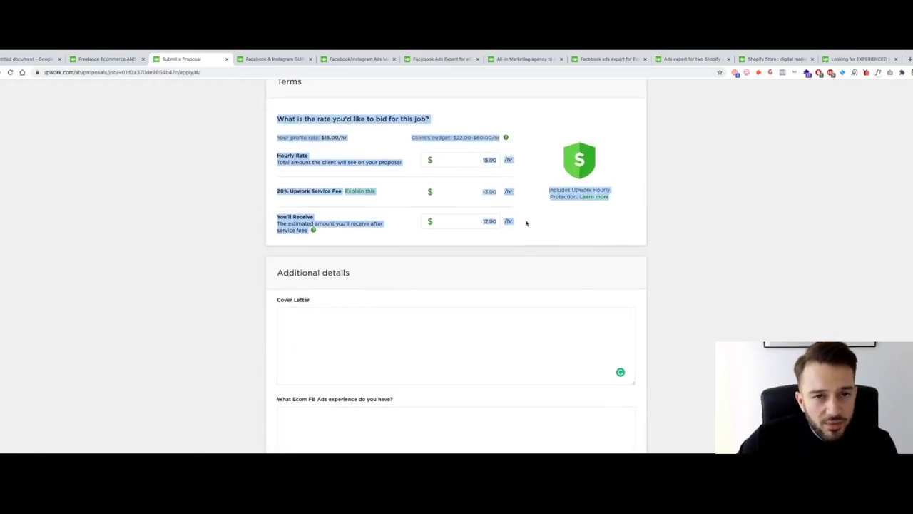
left_click(525, 220)
scroll(525, 223, "down", 1)
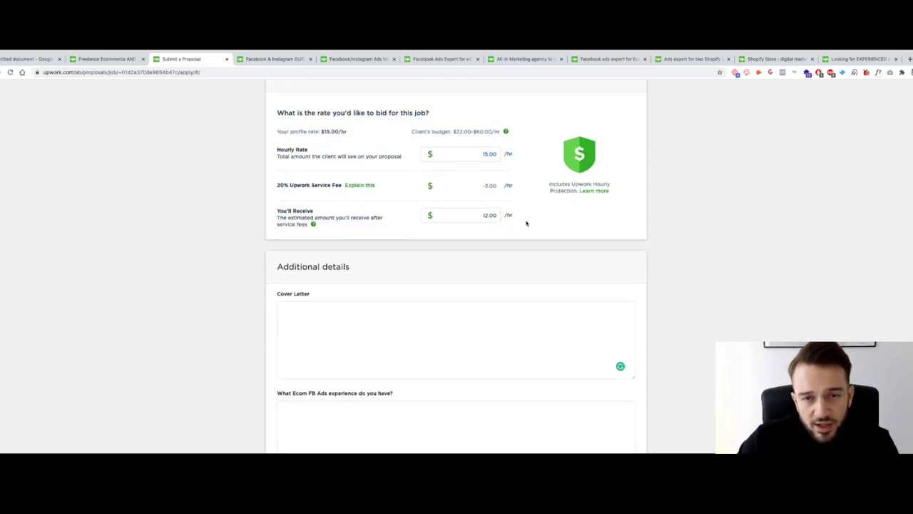
Paste the copied example letter into the proposal's cover letter.
left_click(455, 304)
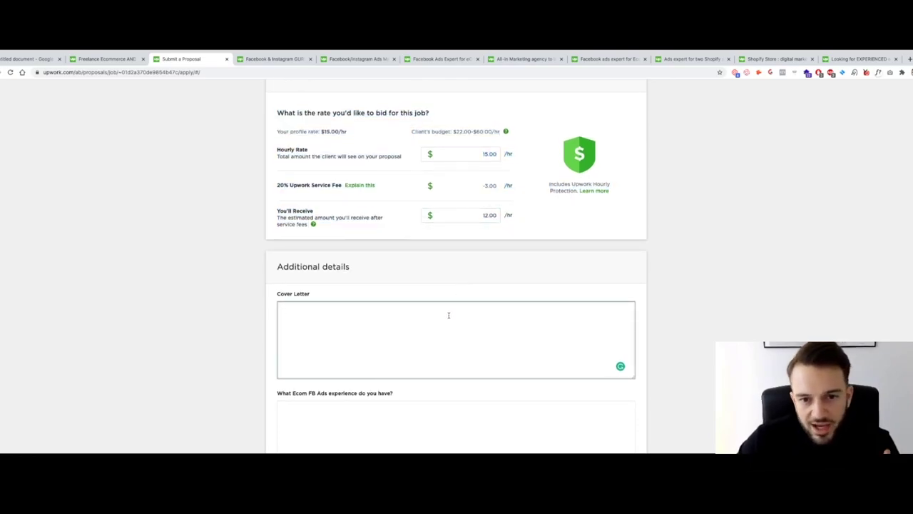
scroll(450, 312, "down", 2)
scroll(451, 230, "up", 1)
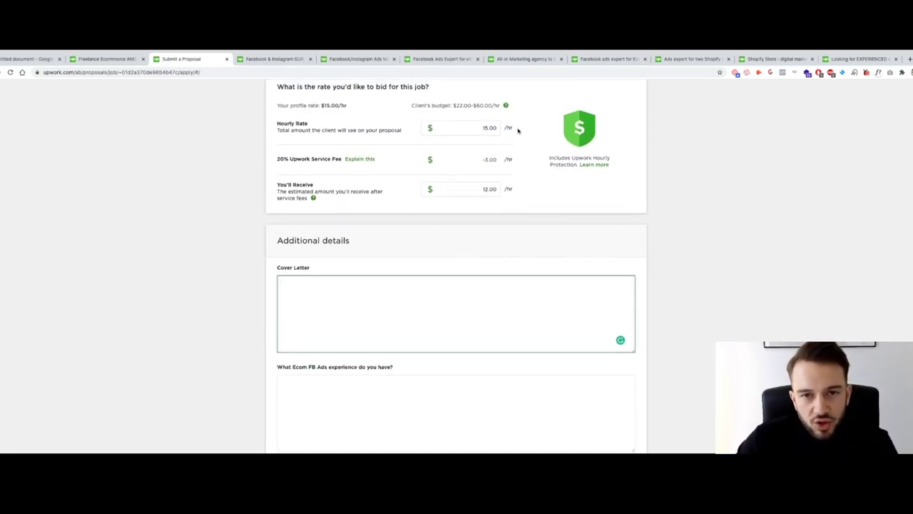
key("ctrl+v")
Correct the pasted cover letter by changing "ecommerce" to "e-commerce" and adding a comma after "Hi", and check its opening sentence.
scroll(455, 283, "up", 2)
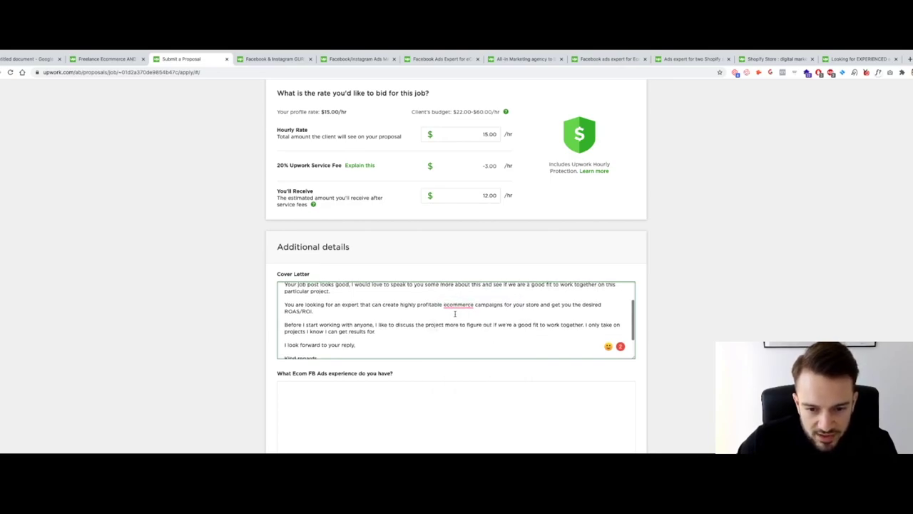
scroll(457, 321, "up", 2)
left_click(453, 362)
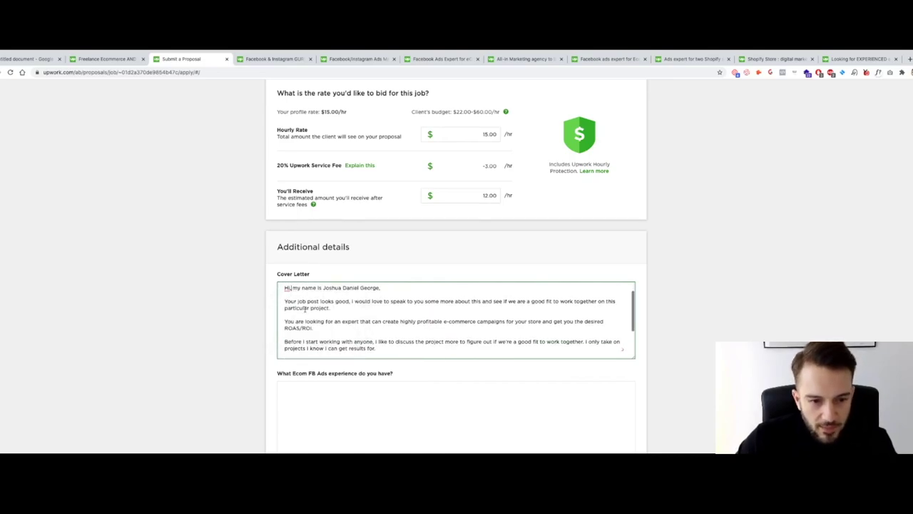
type("Sounds like an interesting job! I can definitely do this!")
left_click_drag(440, 291, 294, 281)
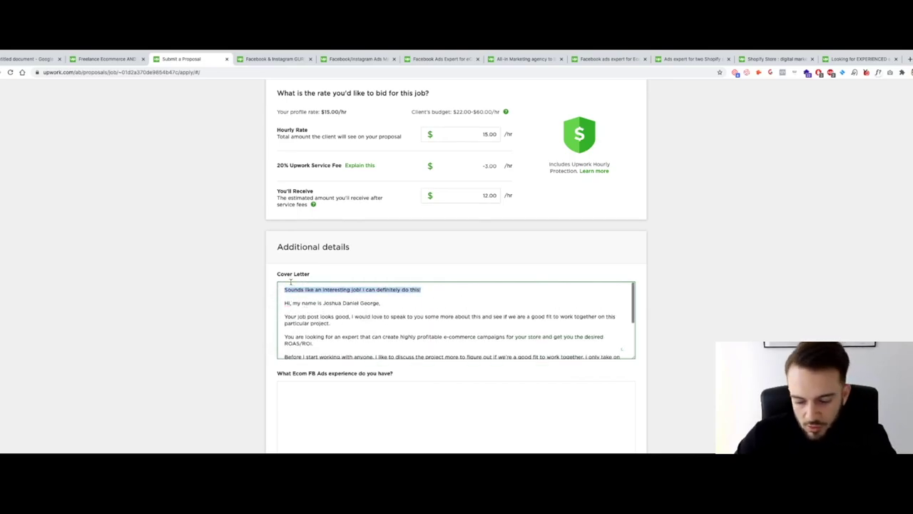
left_click(291, 281)
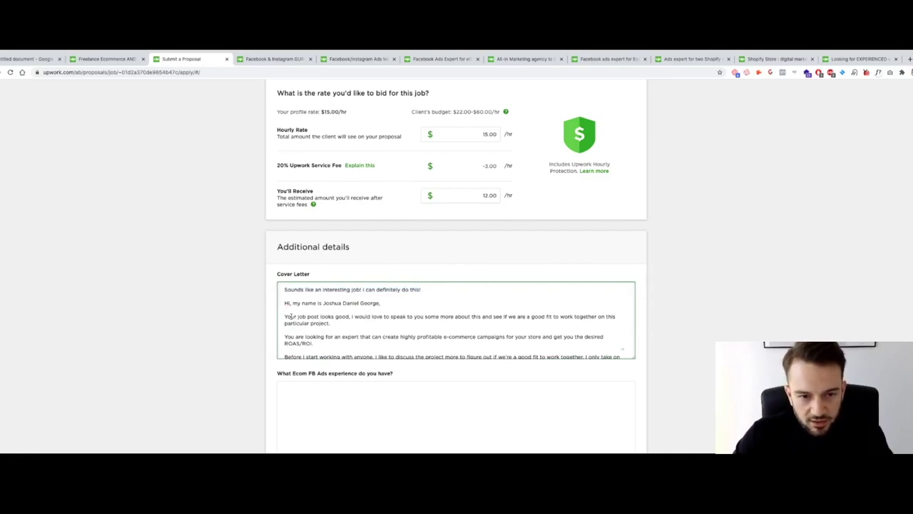
Check the job title and insert "Facebook Ad media buyer wanted?" at the very beginning of the cover letter.
scroll(292, 317, "up", 10)
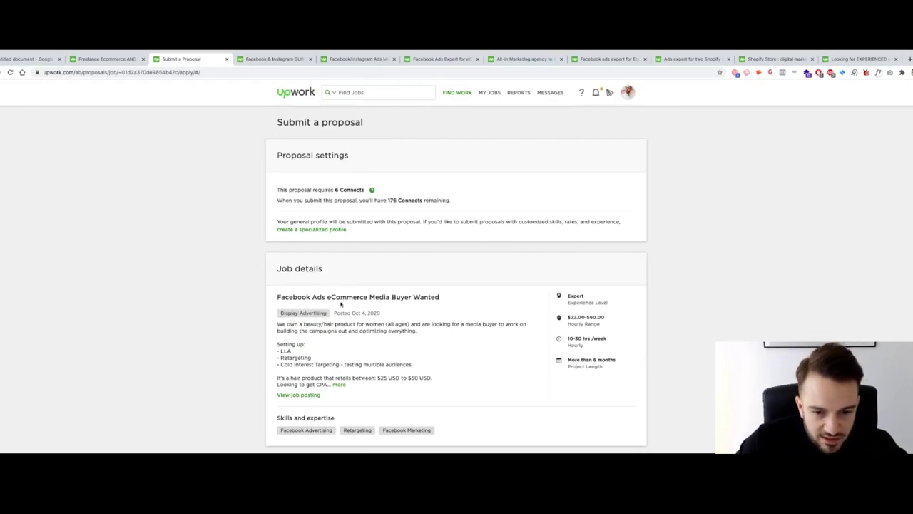
scroll(330, 338, "down", 5)
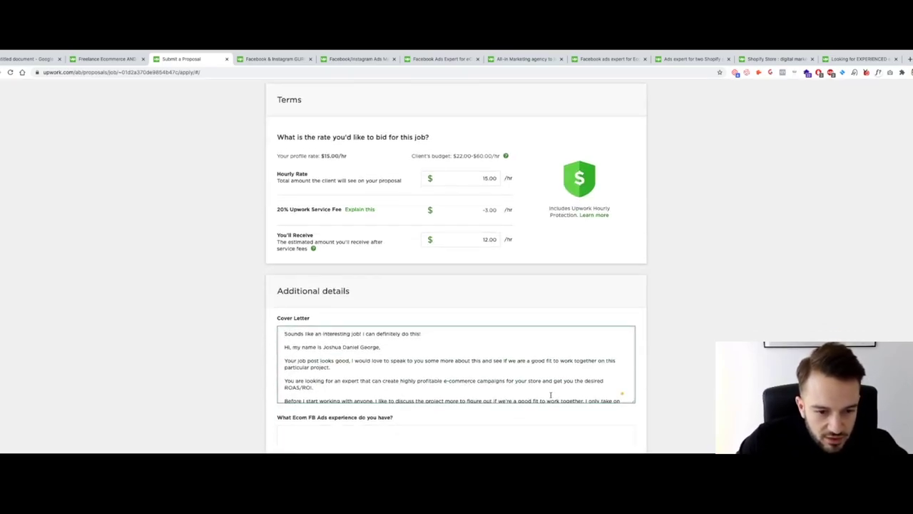
left_click(285, 333)
type("Facebook Ad med")
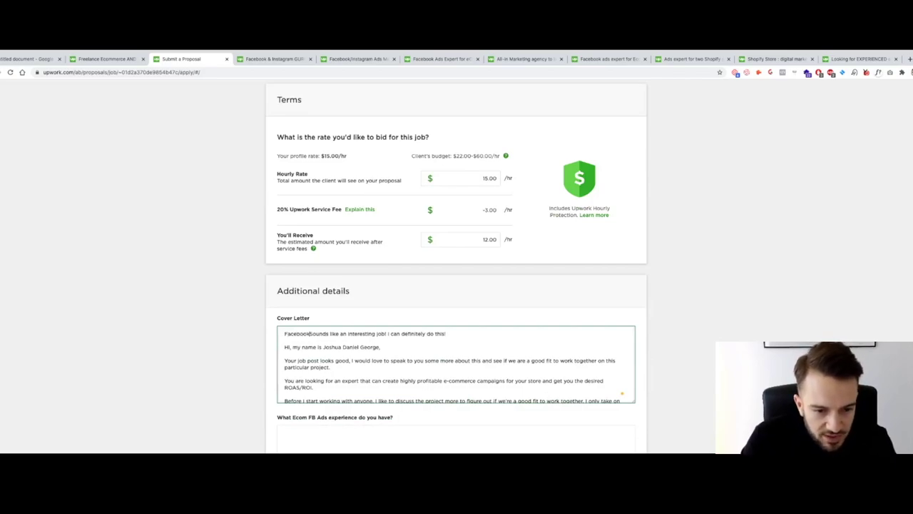
type("ia buyer wanted?")
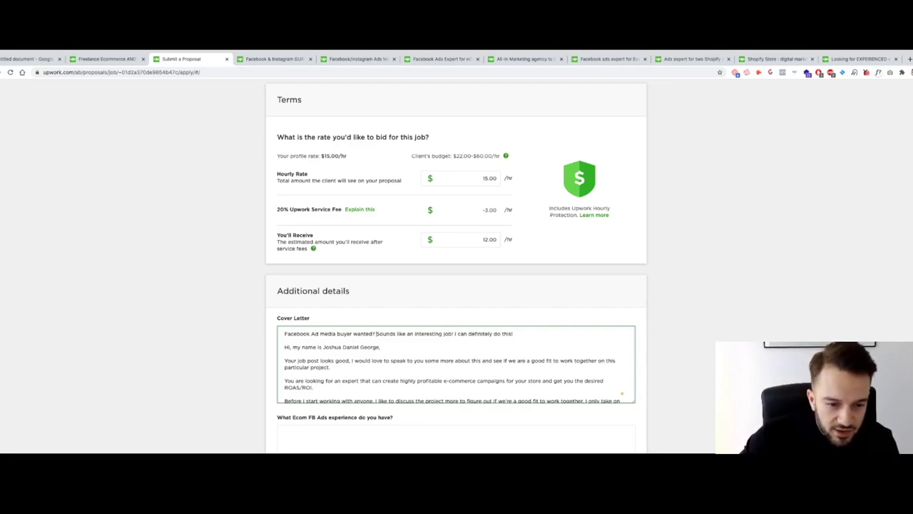
Begin the answer about Ecom FB Ads experience with "I have over 4 years of experience with Facebook ads,".
scroll(548, 401, "down", 5)
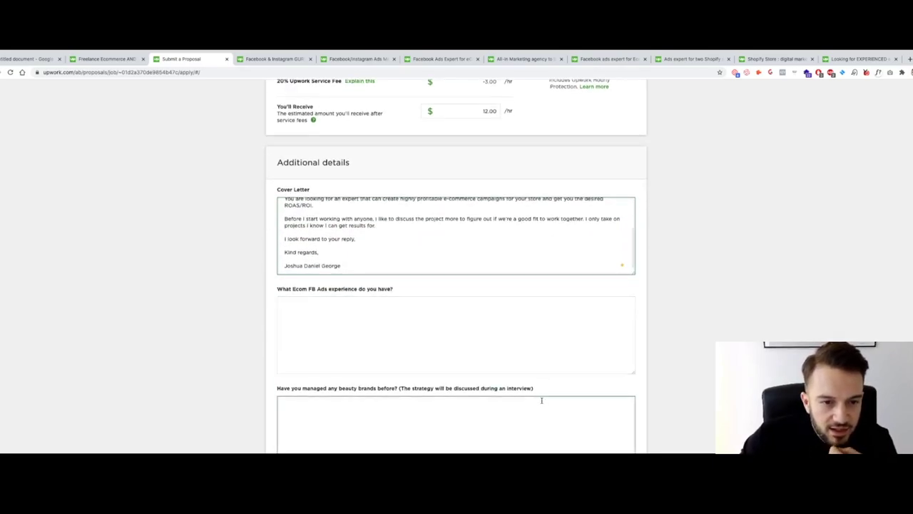
left_click(370, 310)
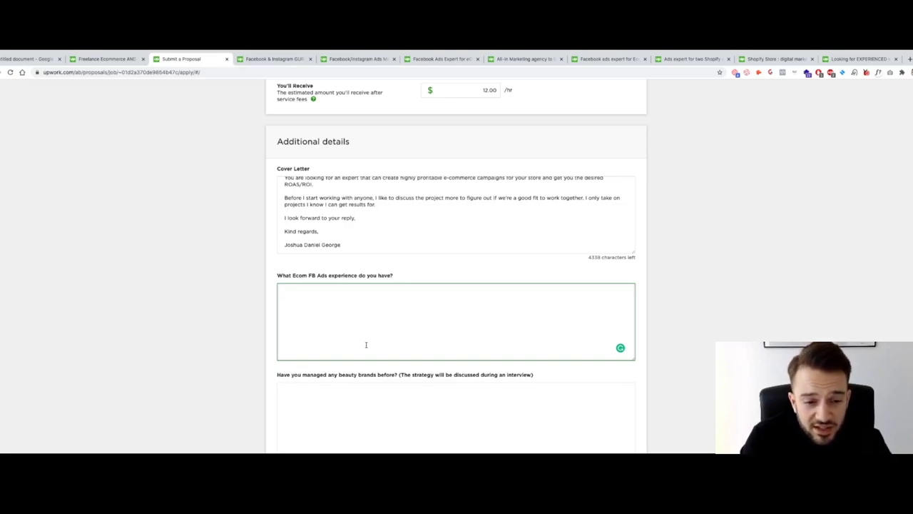
type("I have")
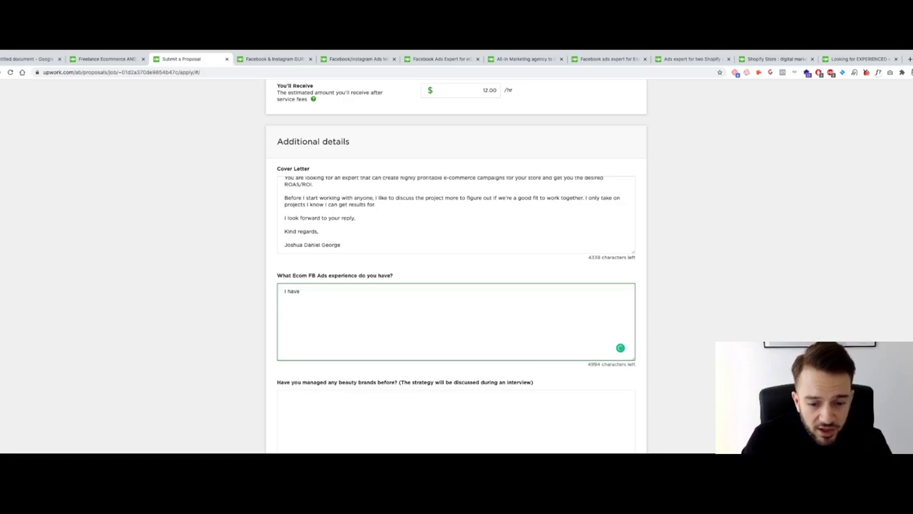
type(" over 4")
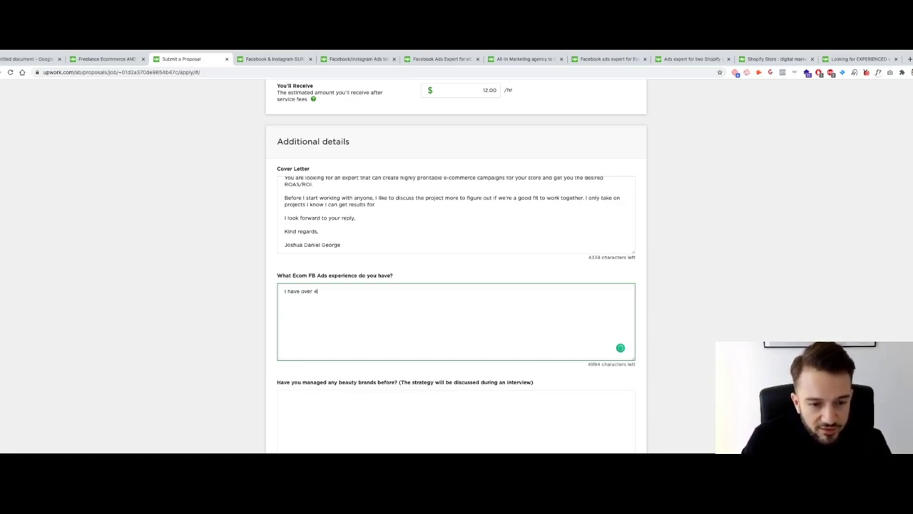
type(" years of ex")
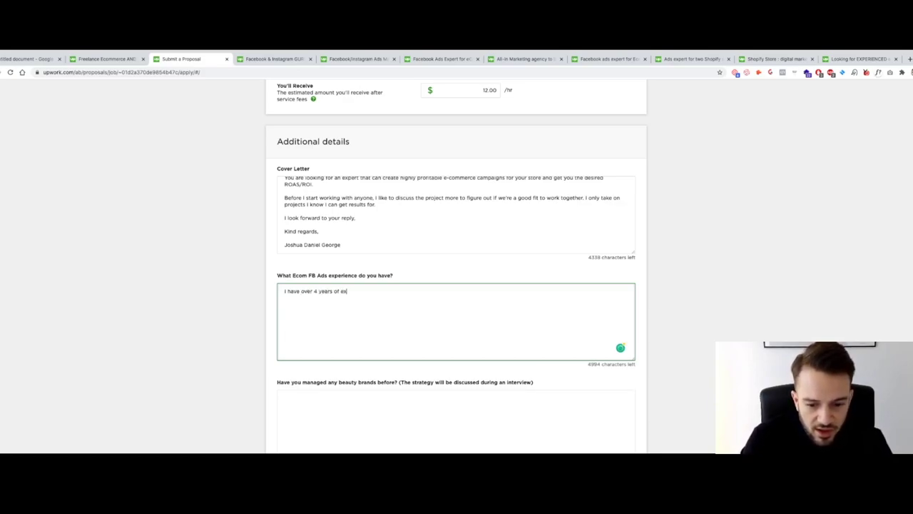
type("perience w")
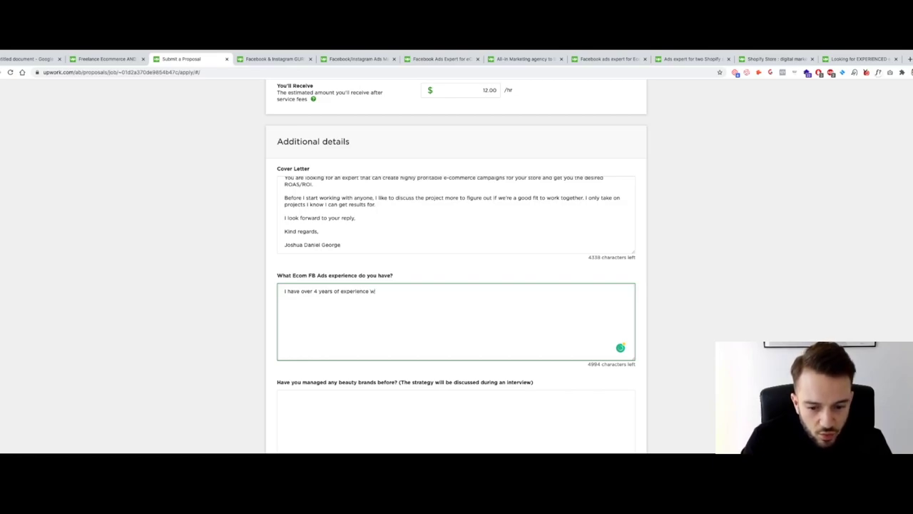
type("ith Facebook ads, us")
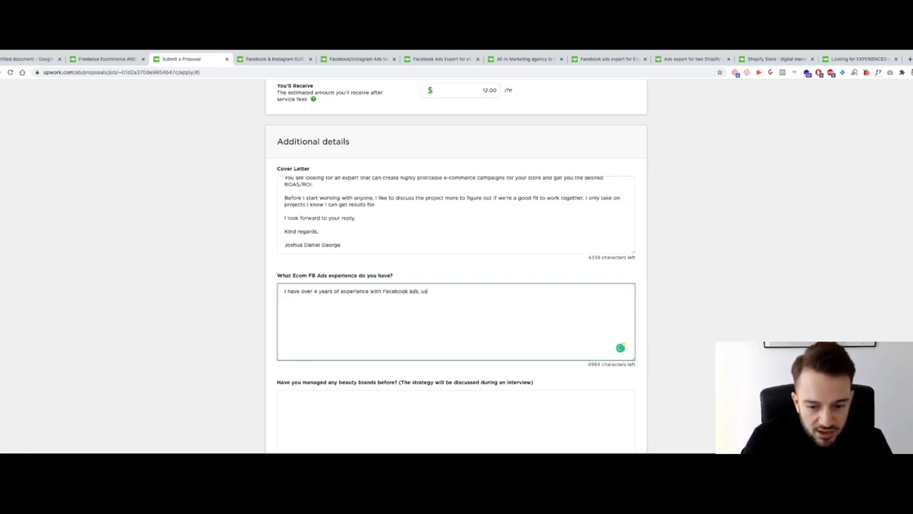
Continue the experience answer with "using Facebook ads for my personal marketing company and info products as well.".
type("ing the")
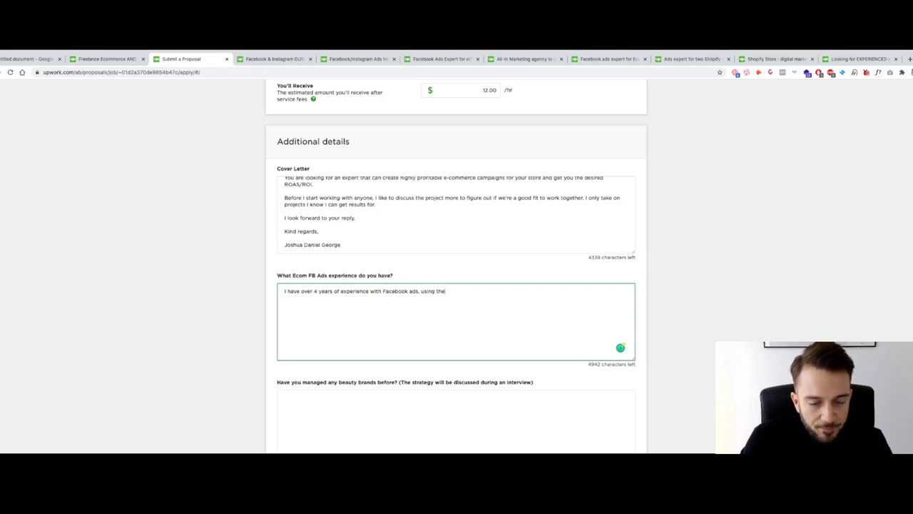
key("BackSpace")
key("BackSpace")
key("BackSpace")
type("Facebo")
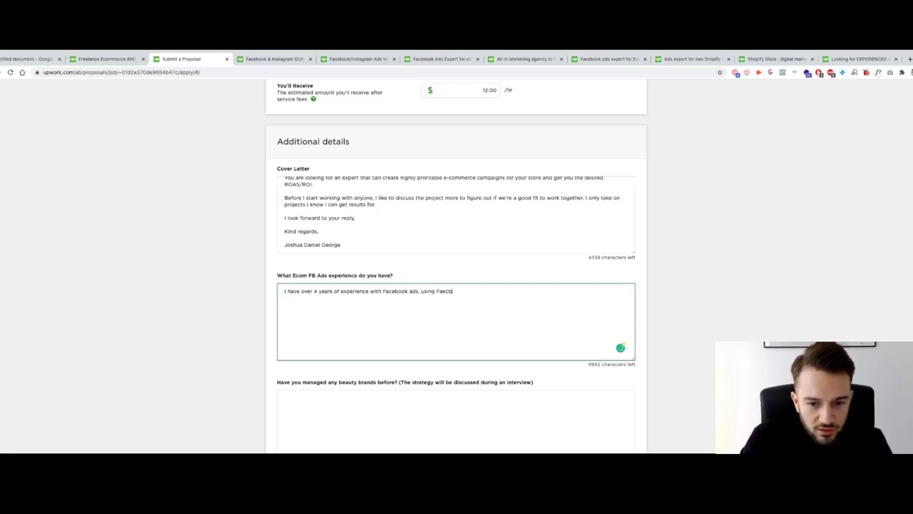
key("BackSpace")
key("BackSpace")
key("BackSpace")
type("ebook")
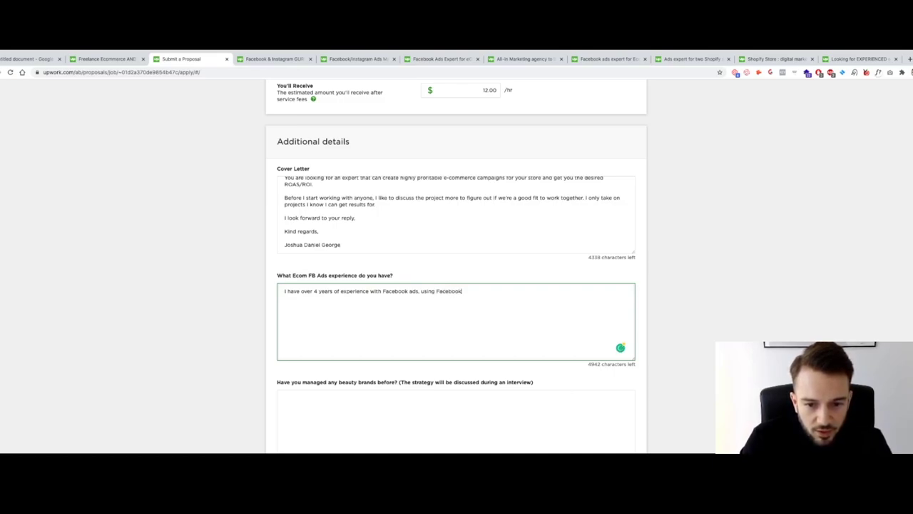
type(" ads for my")
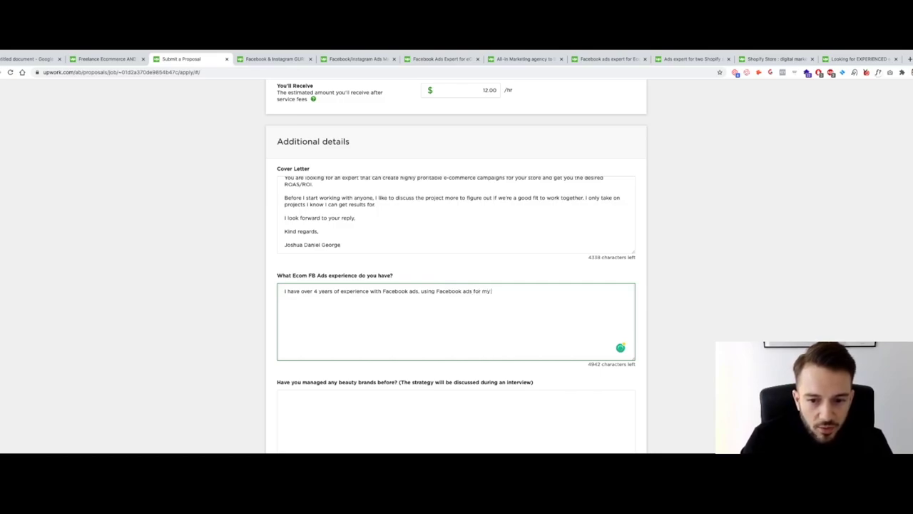
type(" personal marketing company")
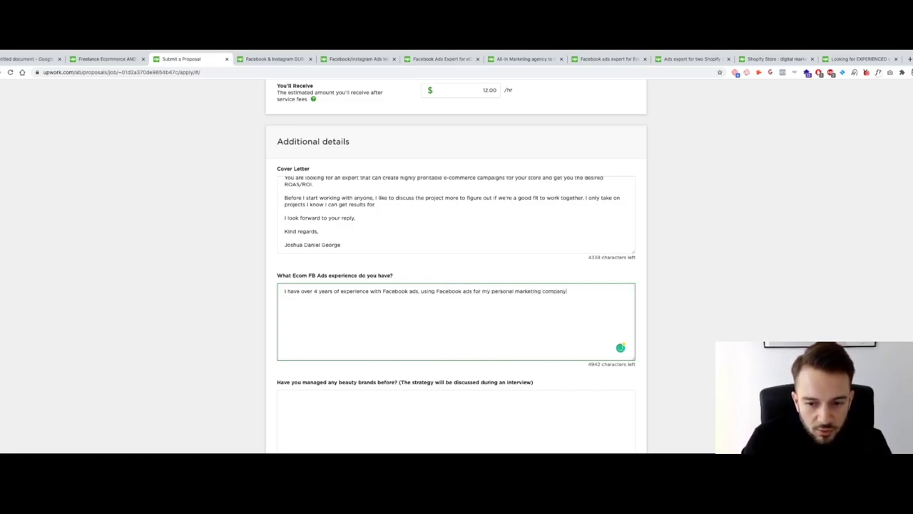
type(" and info products")
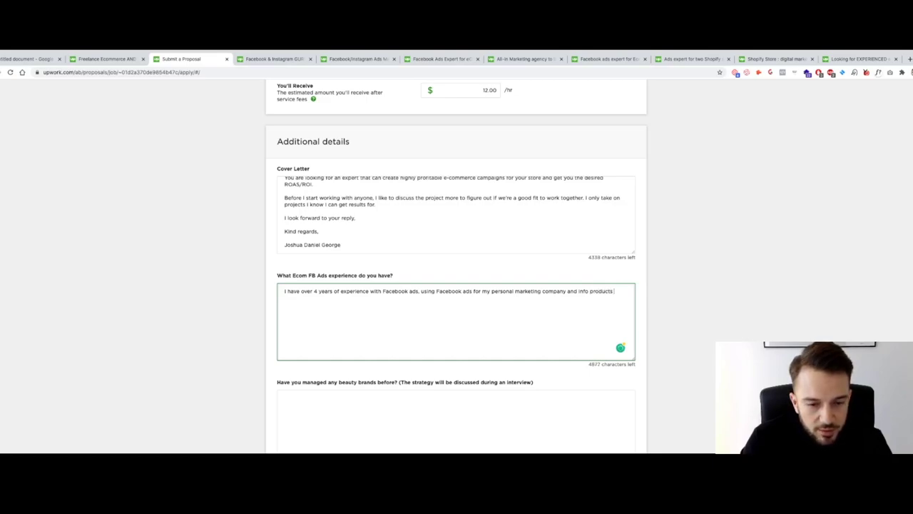
type(" as well.")
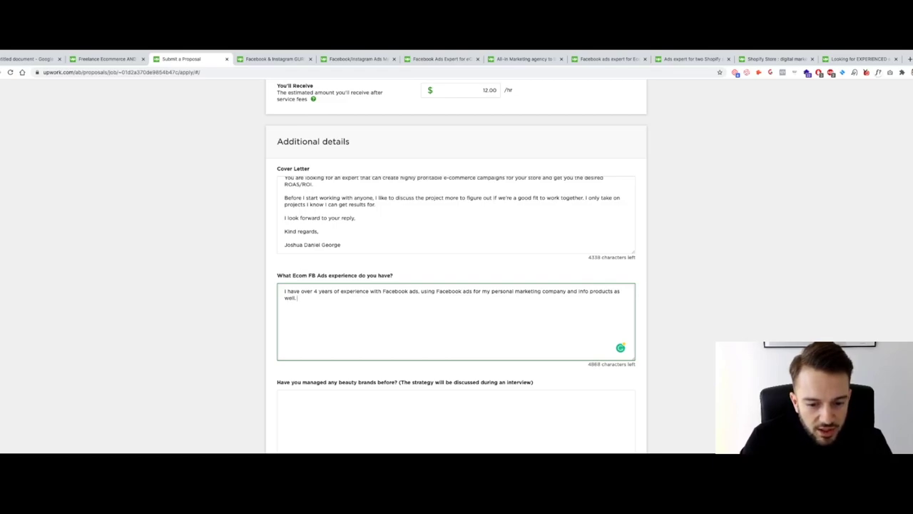
Add "I practice what I preach and my portfolio shows that (see attached)" to the end of the experience answer.
type(" I practice what I rp")
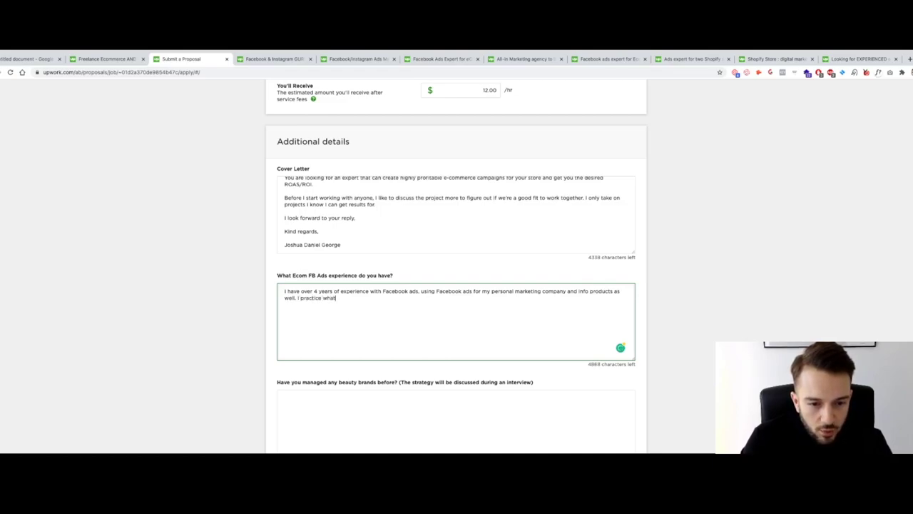
key("BackSpace")
key("BackSpace")
type("preach")
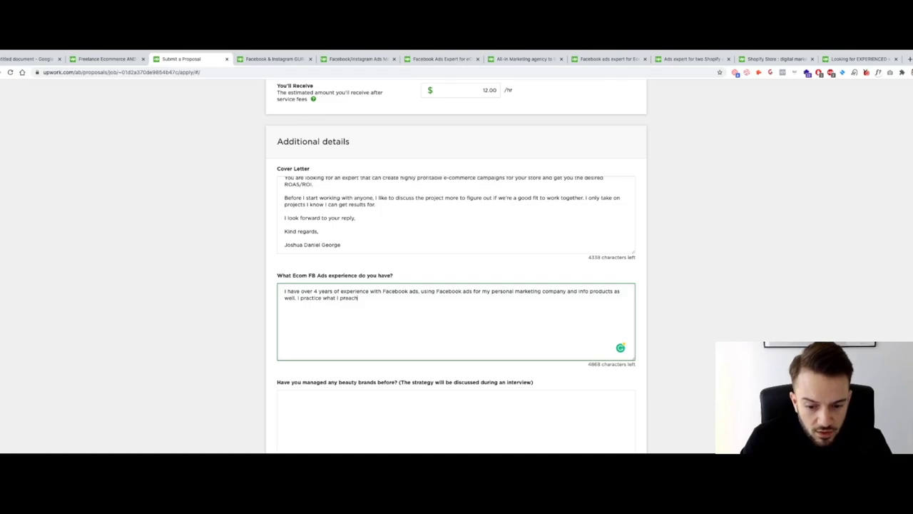
type(" and my portfo")
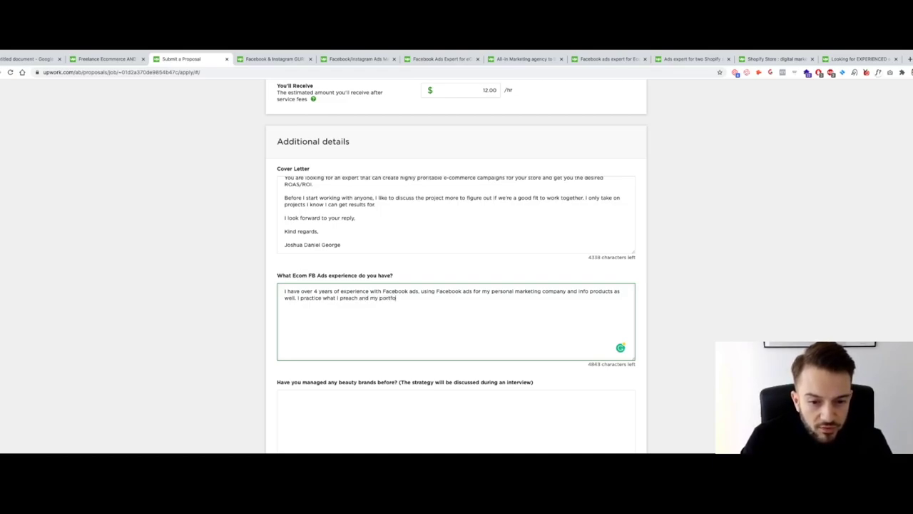
type("lio shows ")
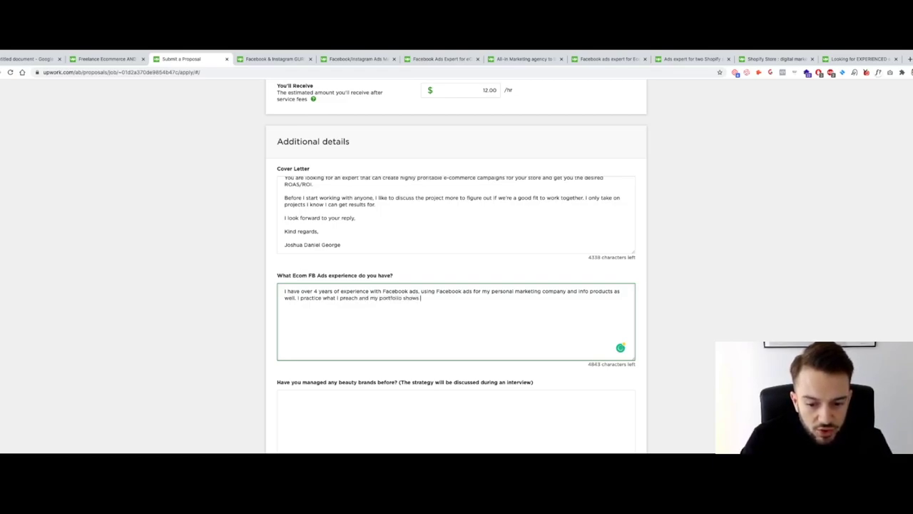
type("that Isee attached")
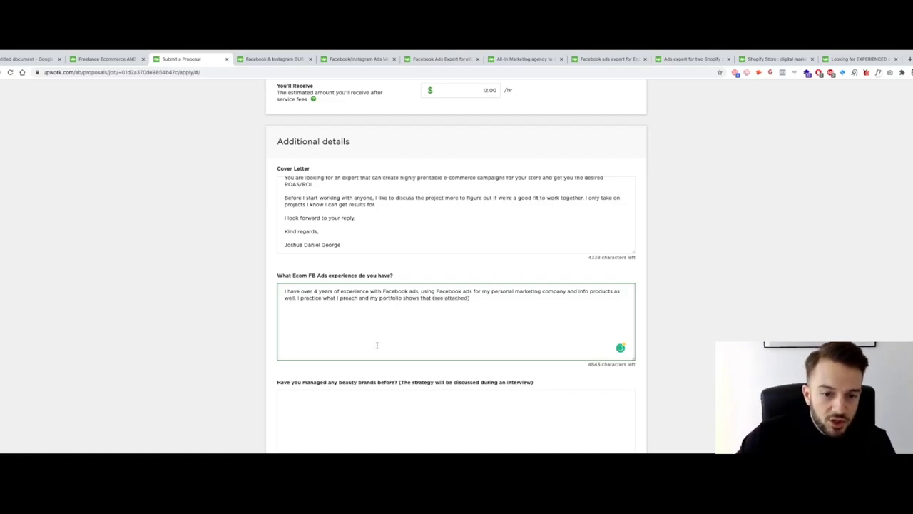
Answer the beauty brands question with "I have worked with multiple beauty brands before, our main expertise is e-commerce for fashion & apparel.".
scroll(376, 346, "down", 5)
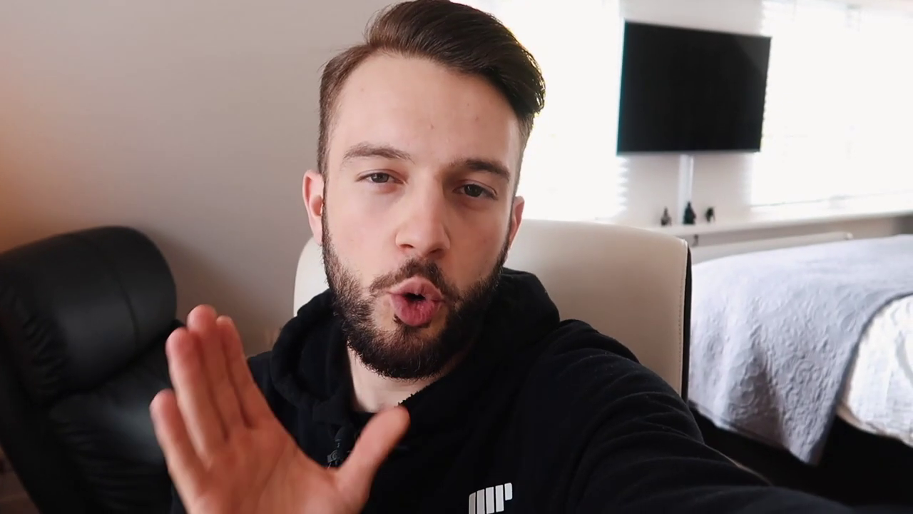
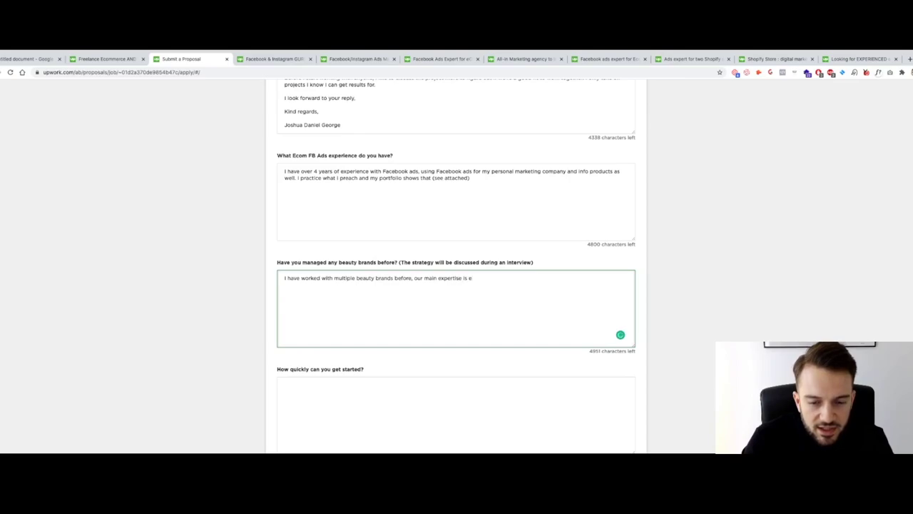
type("commerce for fasi")
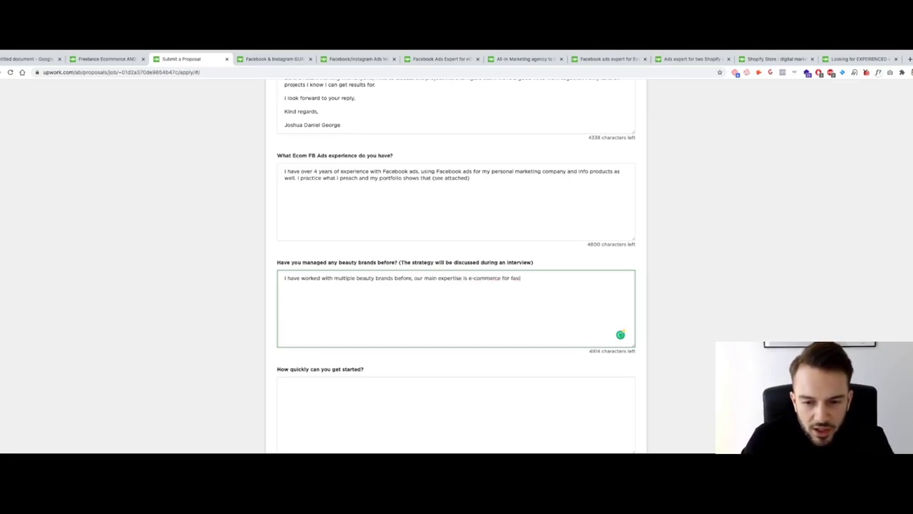
type("onhion & apparel.")
key("Return")
Add a second line to the answer: "But we have used similar strategies for the beauty brands we've worked with and gotten similar results.".
type("But we")
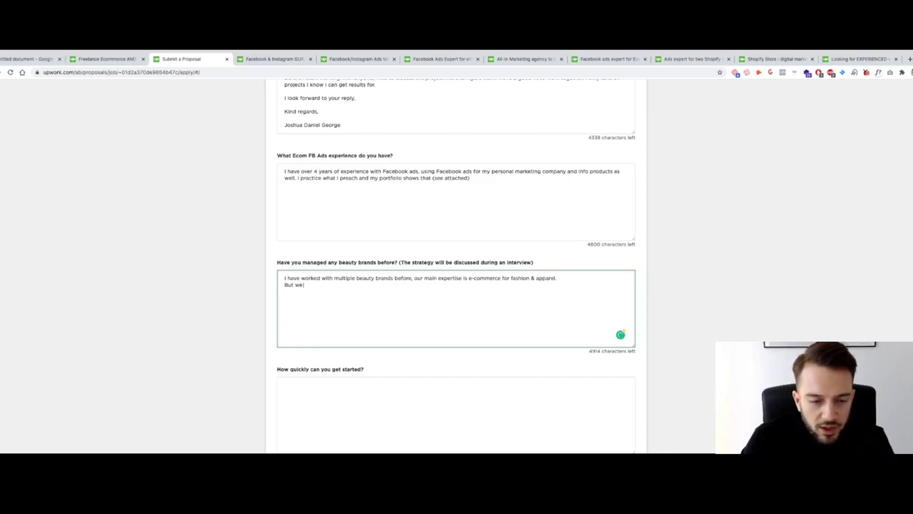
type(" have used")
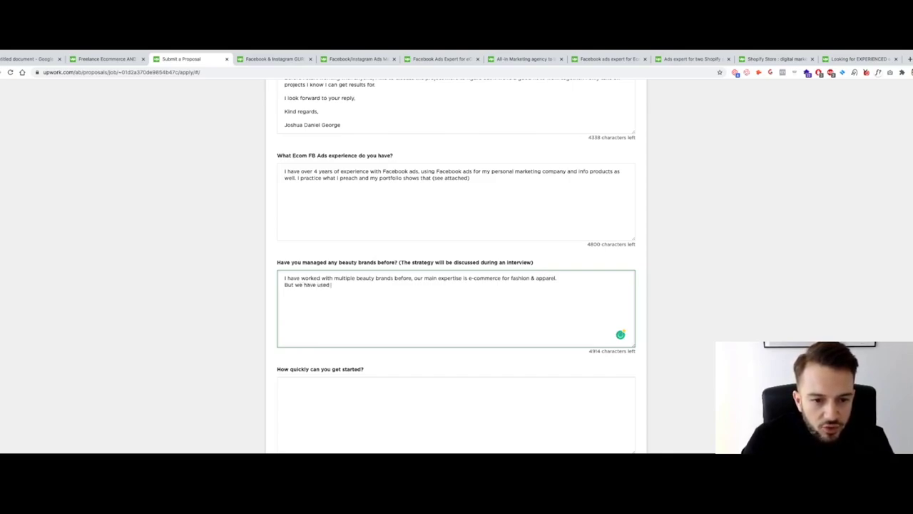
type(" similar strategies")
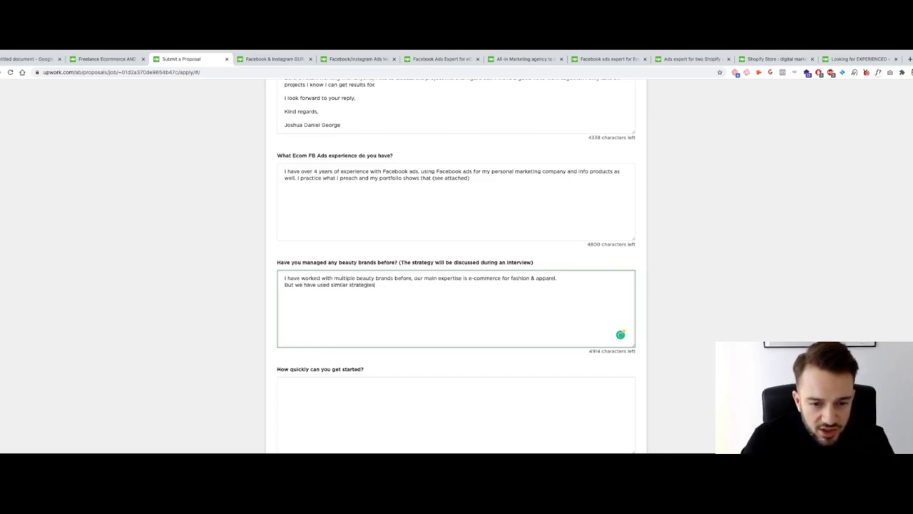
type(" for the")
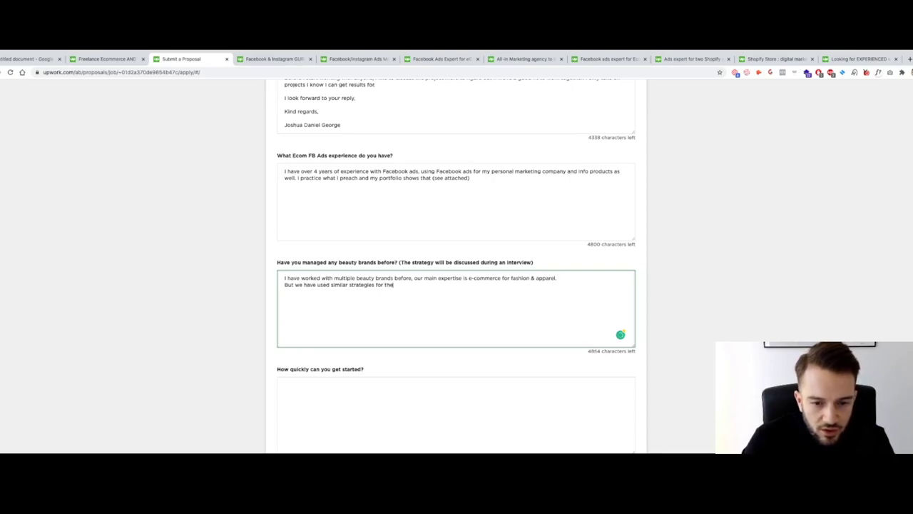
type(" beauty b")
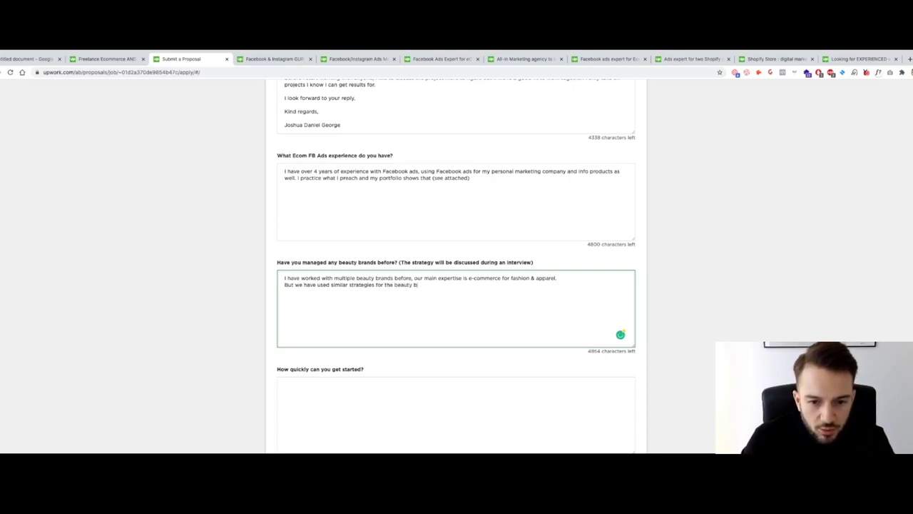
type("rands we've worked wit")
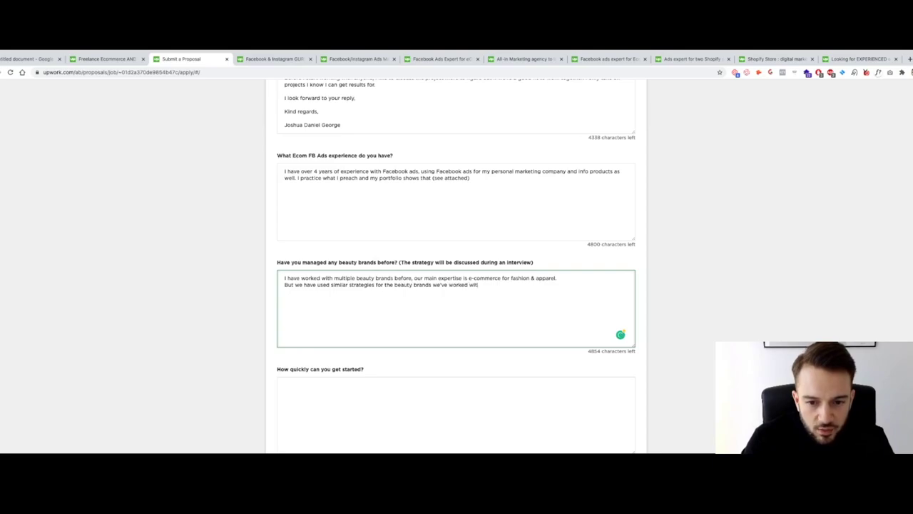
type("h and gotten similar results.")
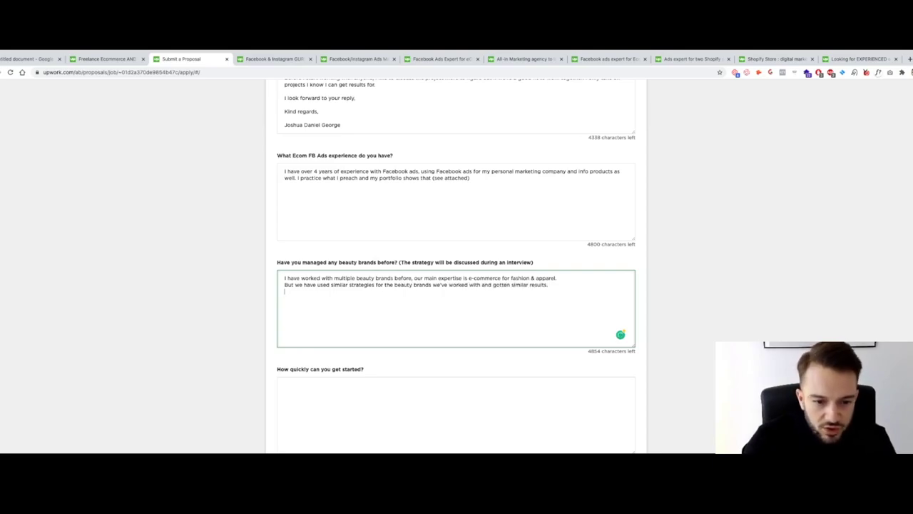
scroll(509, 279, "down", 3)
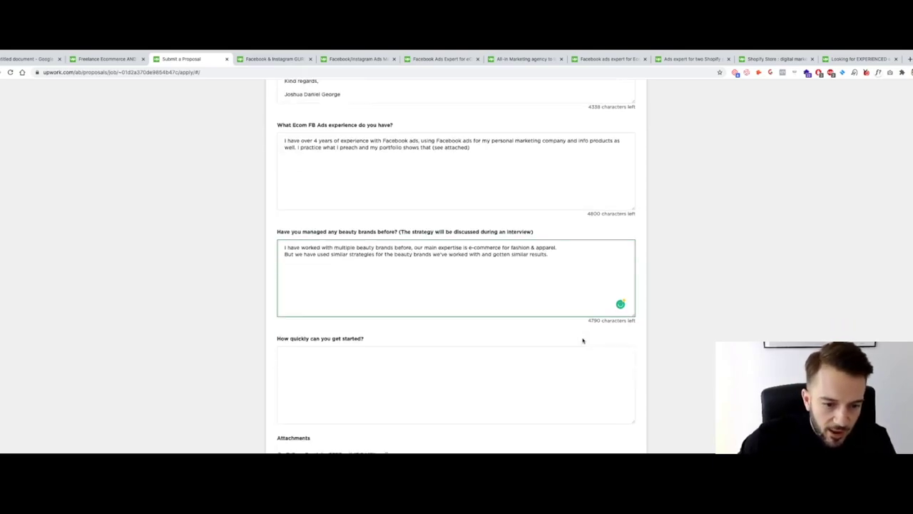
left_click(510, 275)
type("We")
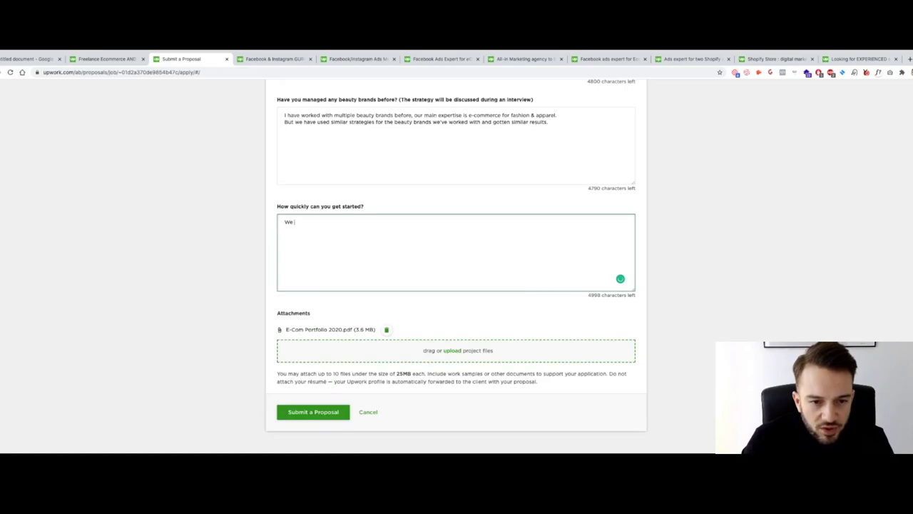
Copy the cover letter's paragraph beginning "Before I start working with anyone" and paste it as the entire answer to "How quickly can you get started?".
scroll(462, 241, "up", 5)
scroll(462, 240, "down", 3)
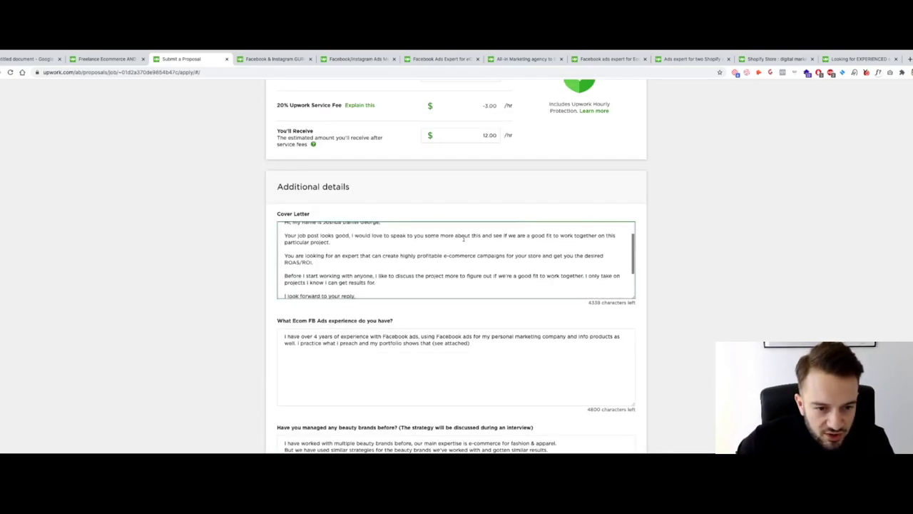
triple_click(397, 264)
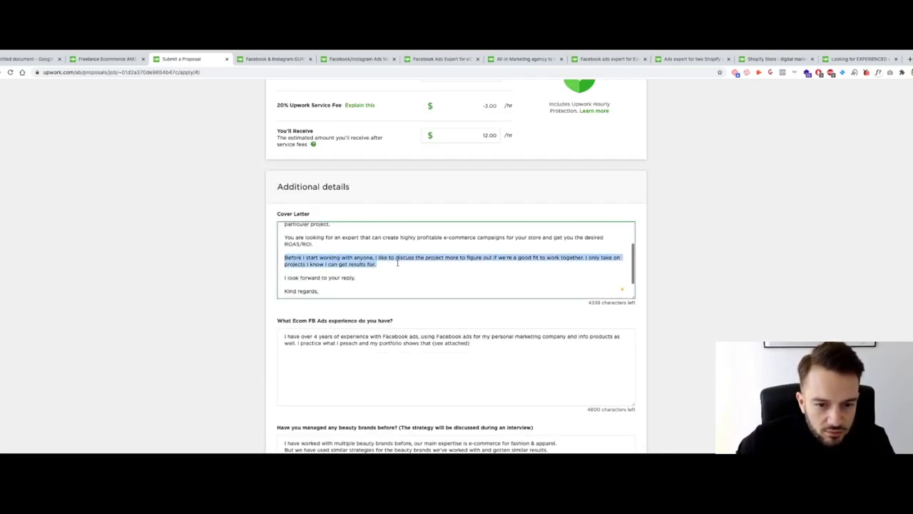
key("ctrl+c")
scroll(397, 264, "down", 5)
left_click(373, 298)
key("ctrl+a")
key("ctrl+v")
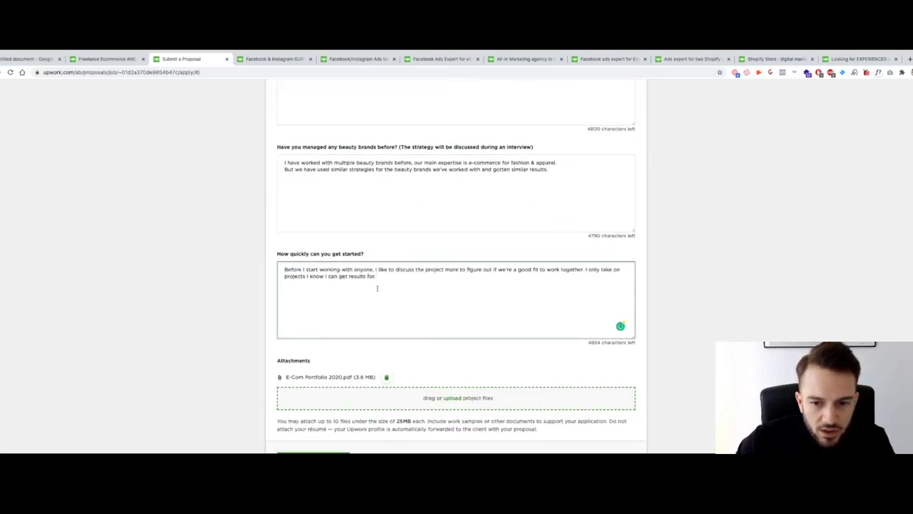
scroll(514, 288, "down", 2)
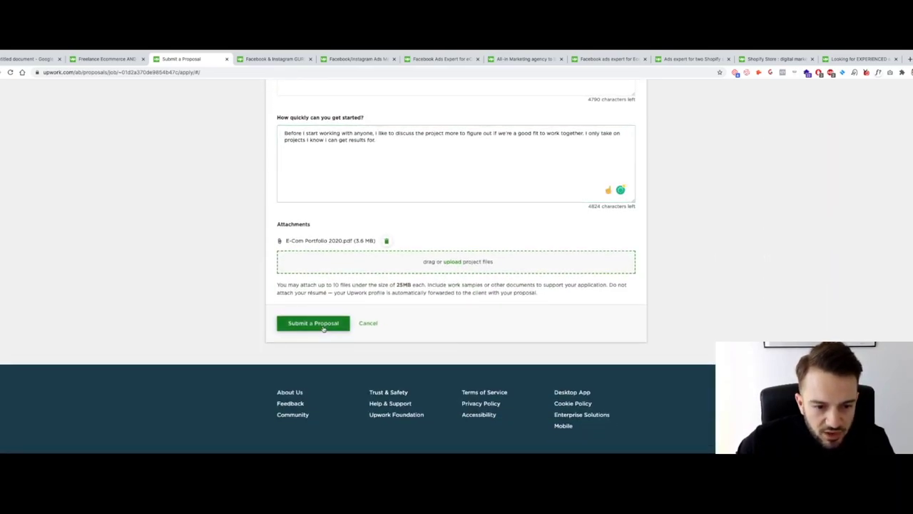
Submit the proposal, and close both its confirmation page and the job search results page.
left_click(326, 326)
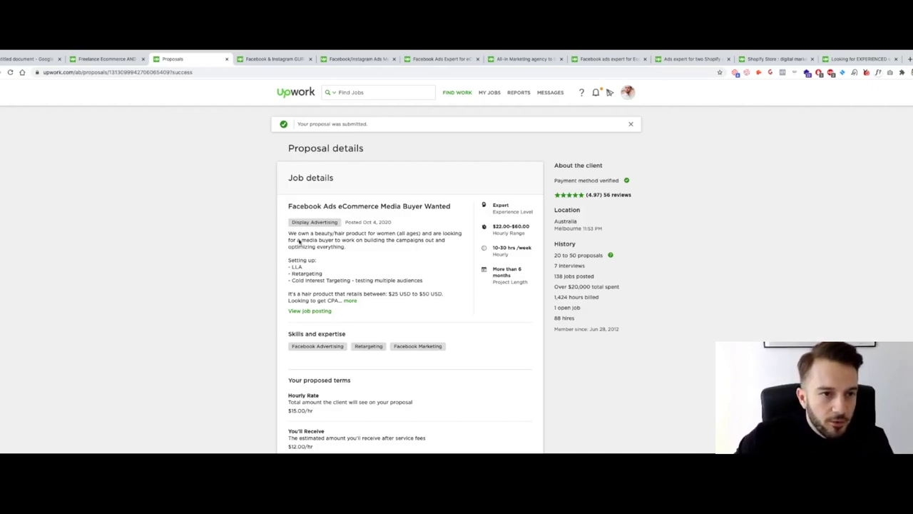
left_click(227, 59)
left_click(115, 59)
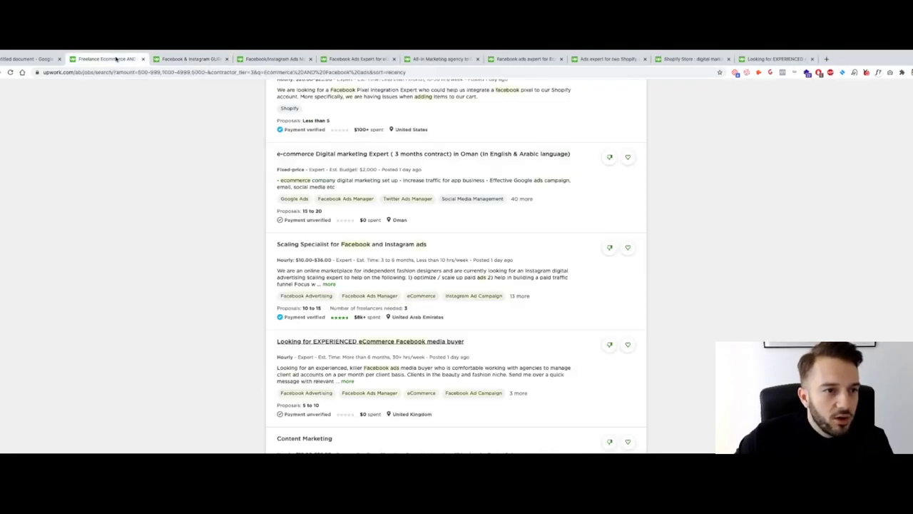
key("ctrl+w")
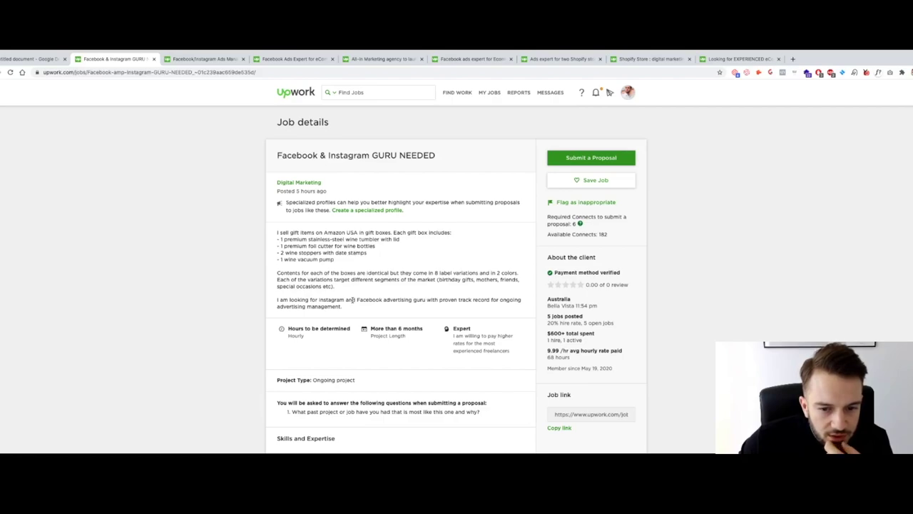
Review the "Facebook & Instagram GURU NEEDED" and "Facebook/Instagram Ads Manager" job postings and close both without applying.
scroll(352, 300, "down", 7)
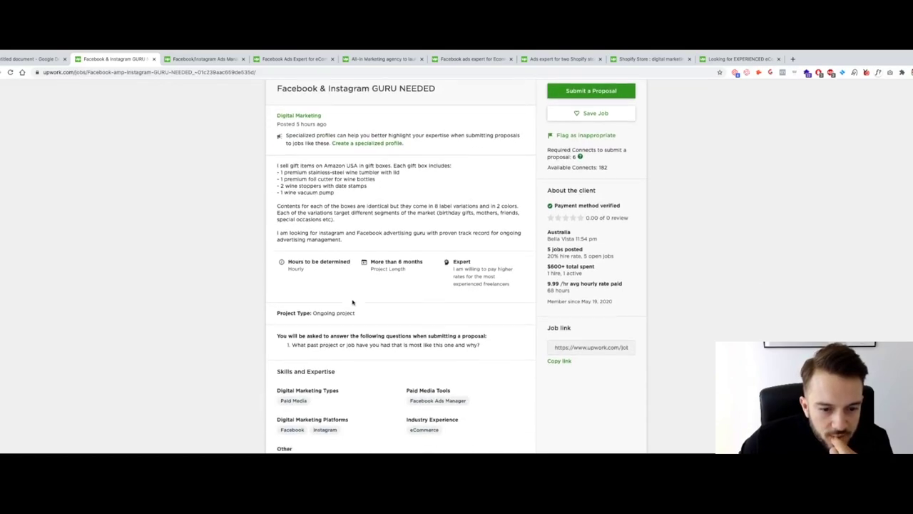
scroll(353, 302, "up", 8)
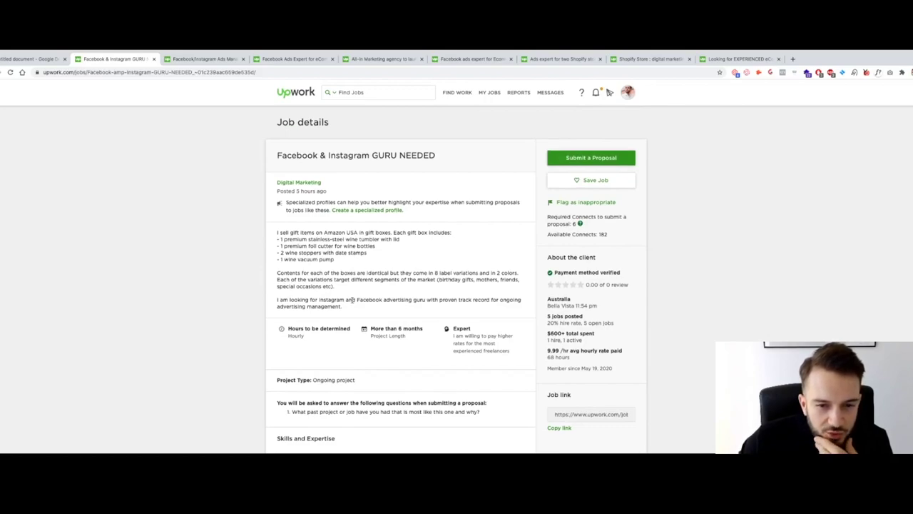
left_click(156, 60)
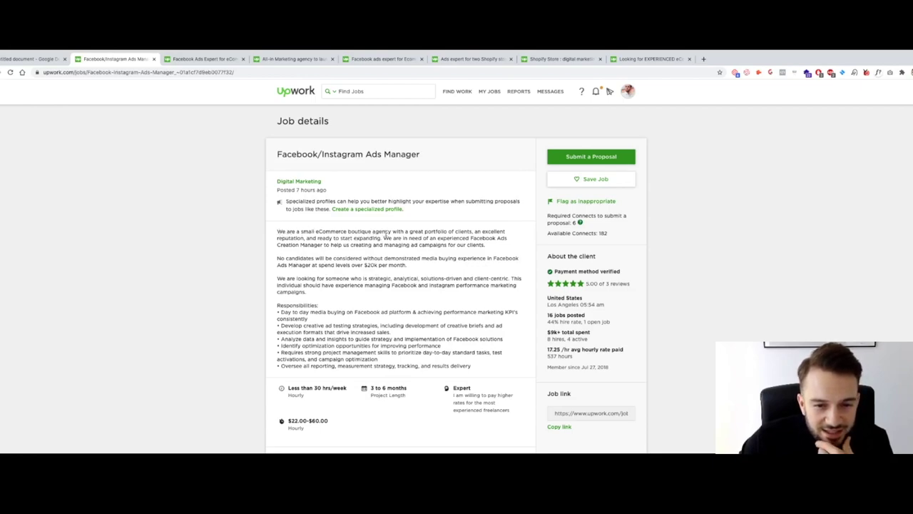
left_click_drag(393, 233, 368, 233)
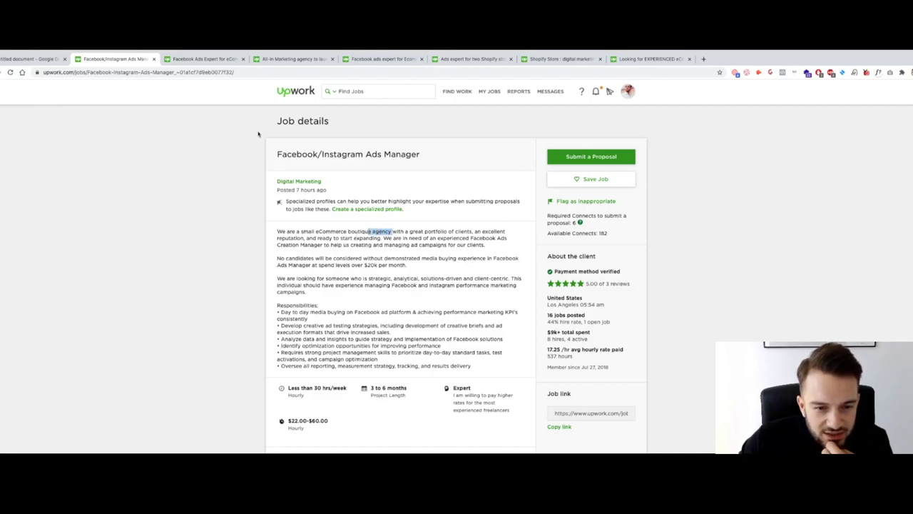
left_click(153, 59)
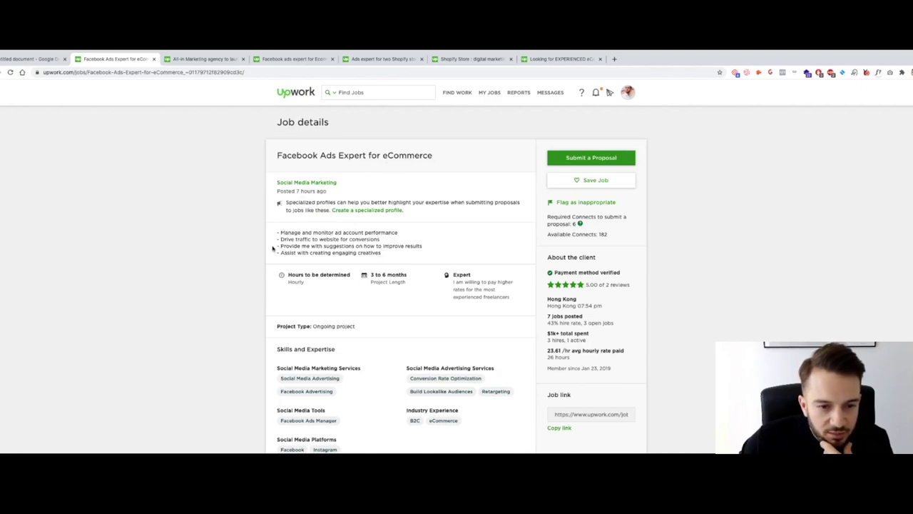
Start a proposal for the "Facebook Ads Expert for eCommerce" job and paste the whole example letter from Google Docs as its cover letter.
left_click(593, 164)
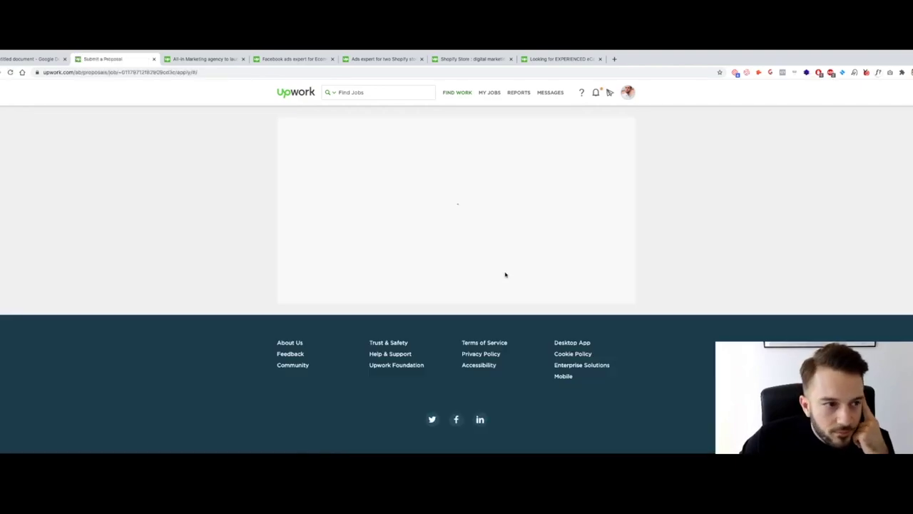
scroll(505, 275, "down", 3)
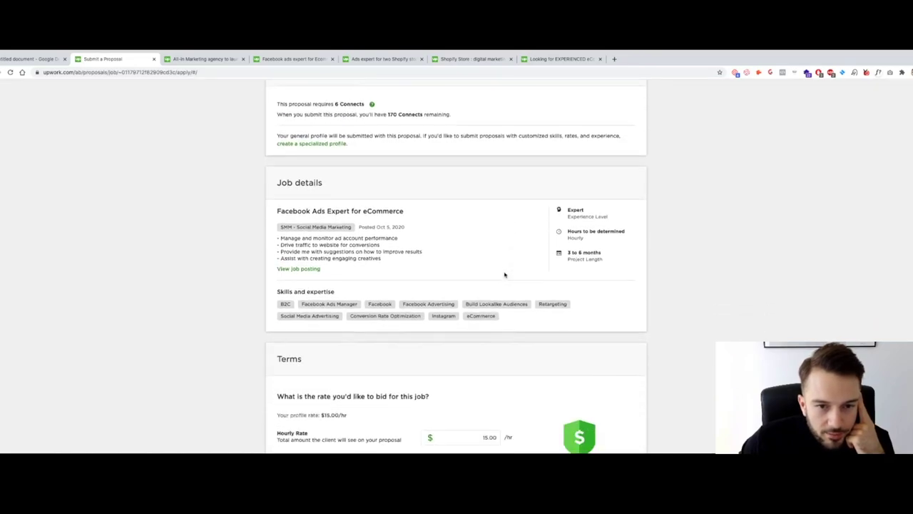
scroll(351, 129, "down", 6)
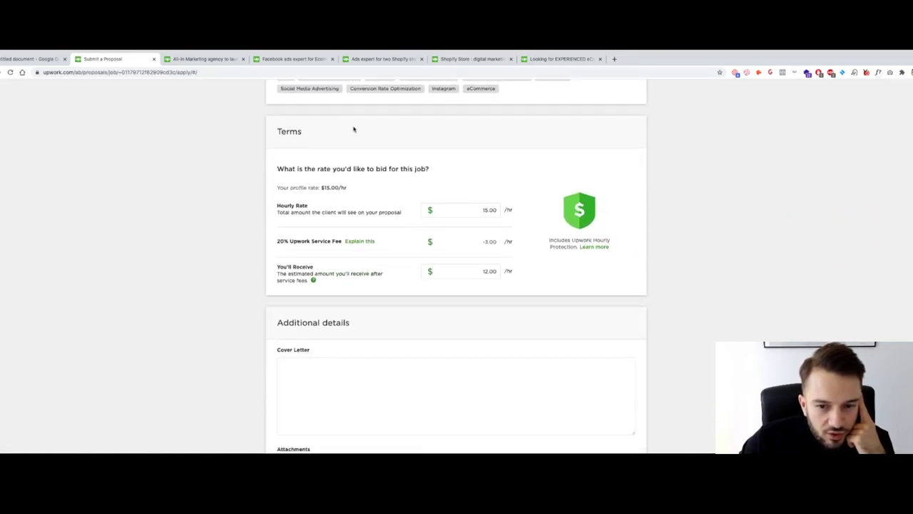
left_click(32, 58)
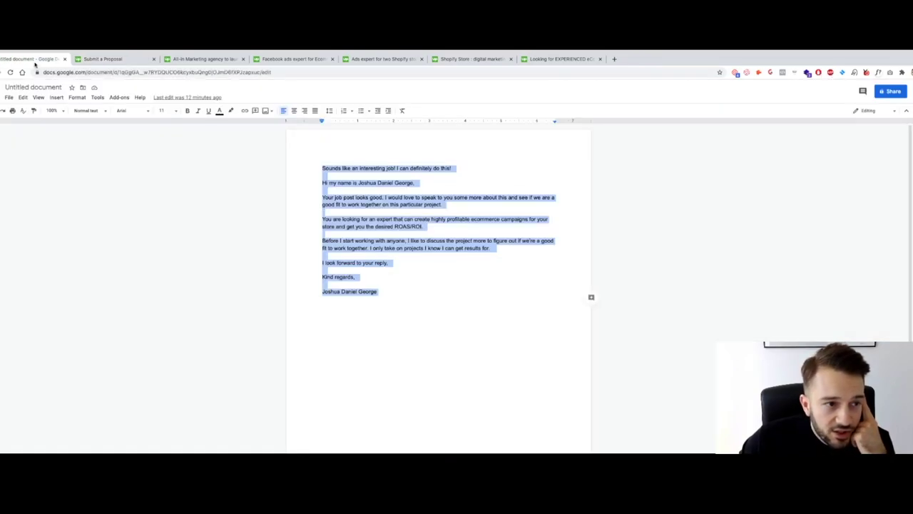
left_click_drag(408, 289, 317, 167)
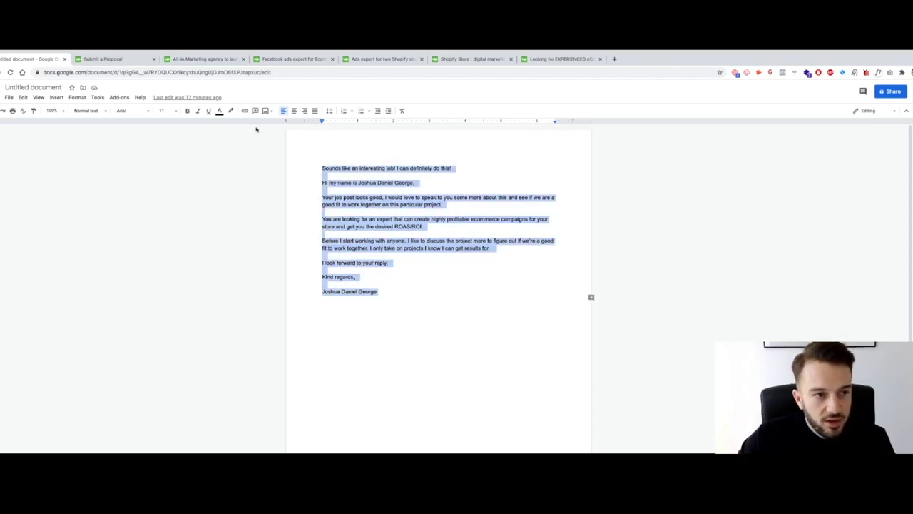
left_click(135, 59)
left_click(373, 226)
key("ctrl+v")
scroll(373, 226, "up", 10)
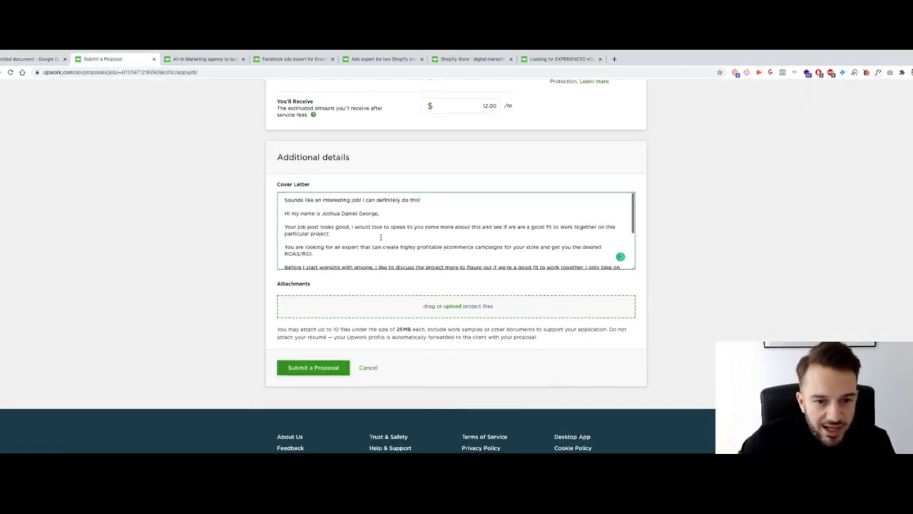
Correct the cover letter by changing "ecommerce" to "e-commerce" and adding a comma after "Hi".
scroll(381, 238, "down", 8)
scroll(381, 240, "down", 3)
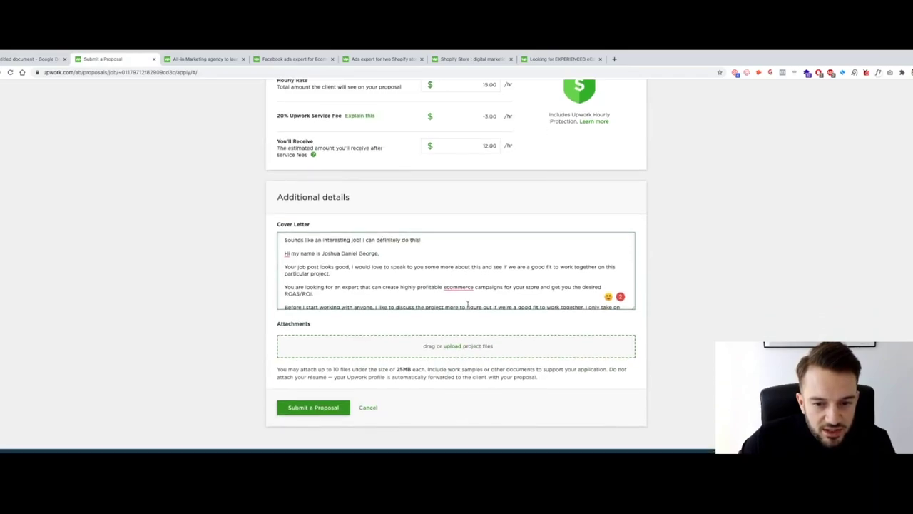
mouse_move(458, 289)
left_click(463, 314)
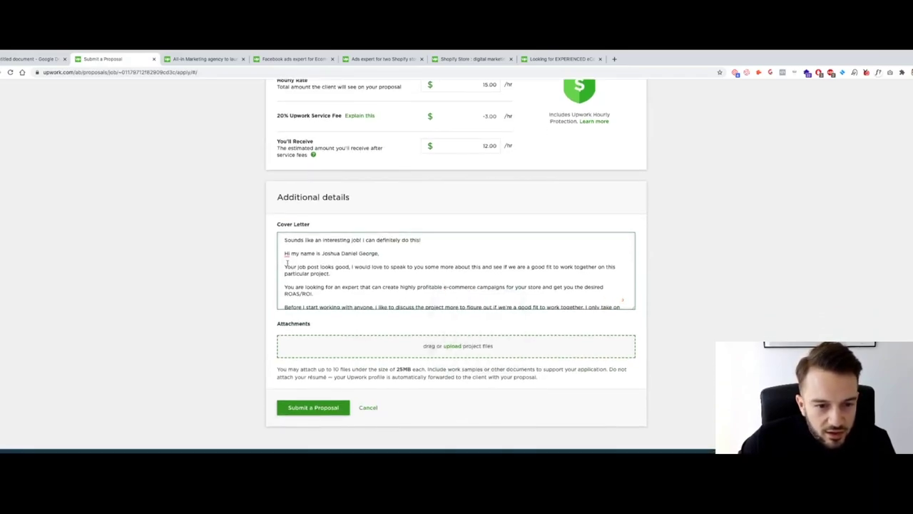
type(",")
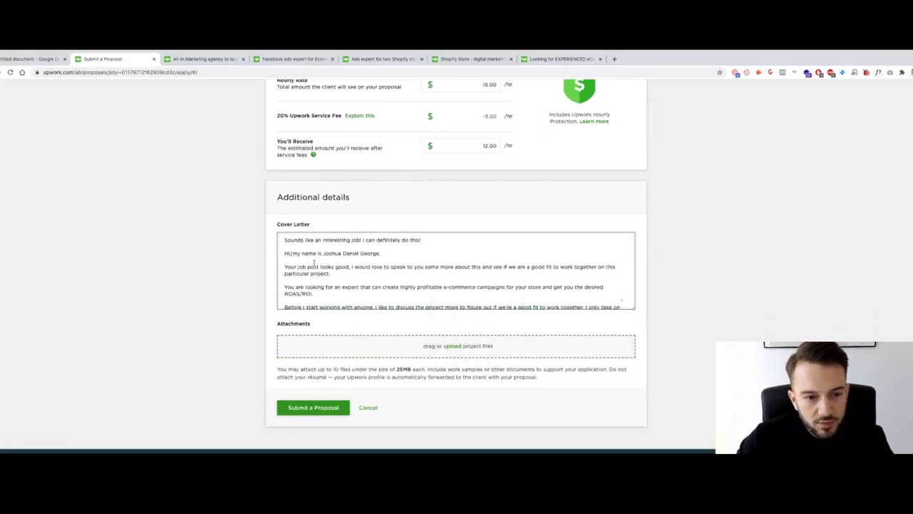
Copy the corrected cover letter and replace the entire example letter in the Google Docs document with it.
key("ctrl+a")
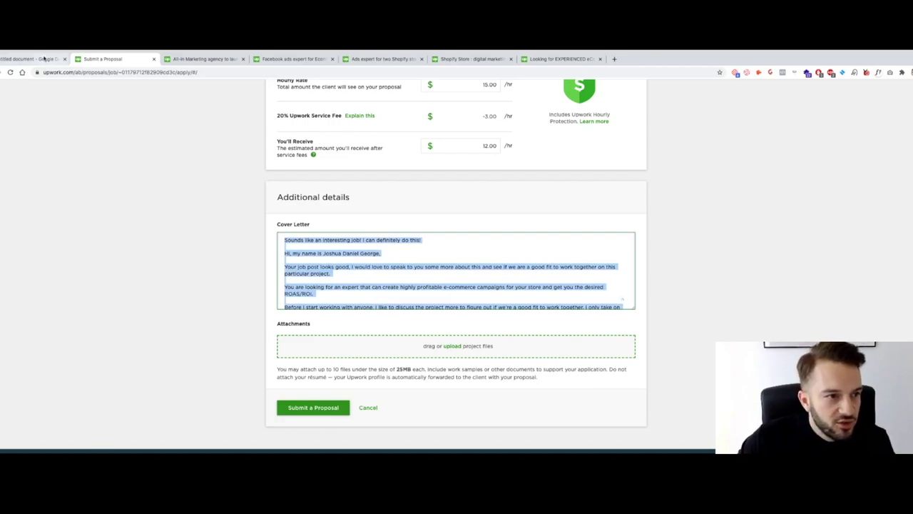
left_click(29, 58)
left_click_drag(393, 288, 311, 165)
left_click(322, 298)
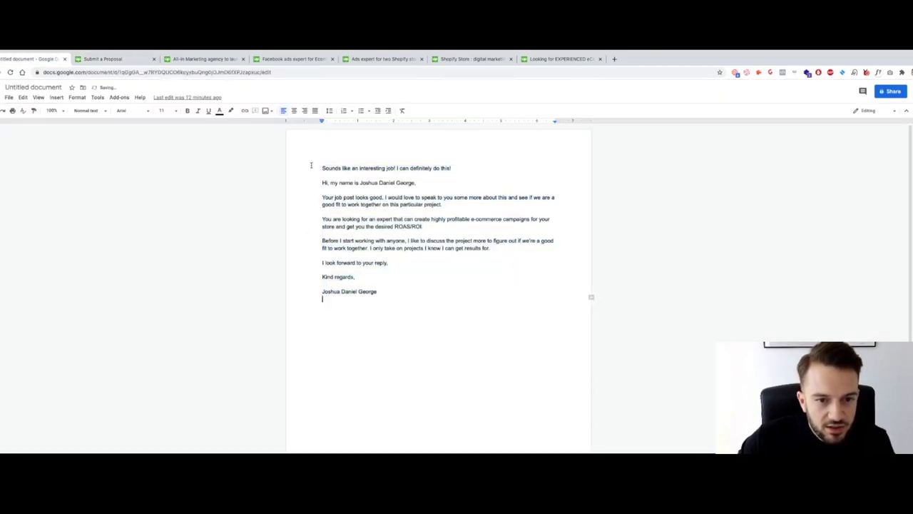
Begin the proposal's cover letter with the copied job title plus "needed?", giving "Facebook Ads Expert for eCommerce needed?", and submit the proposal.
left_click(107, 58)
left_click(426, 264)
scroll(421, 264, "up", 5)
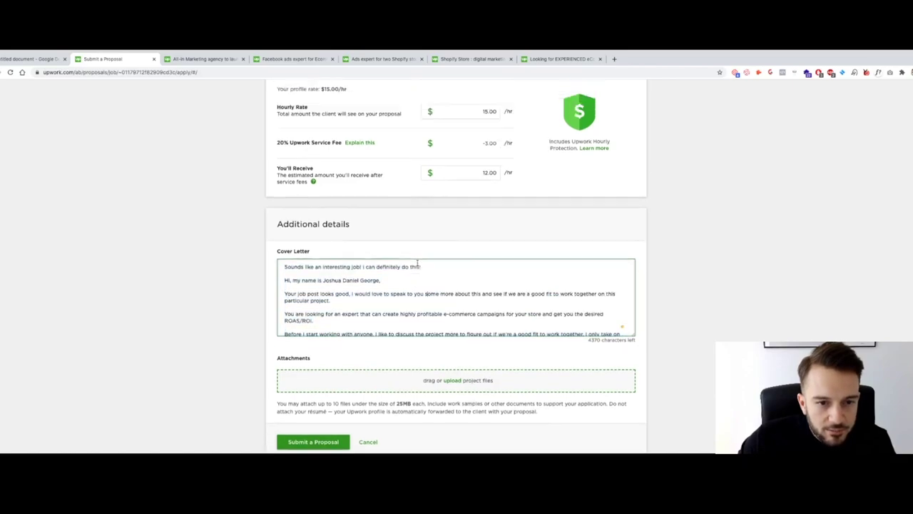
scroll(418, 264, "up", 1)
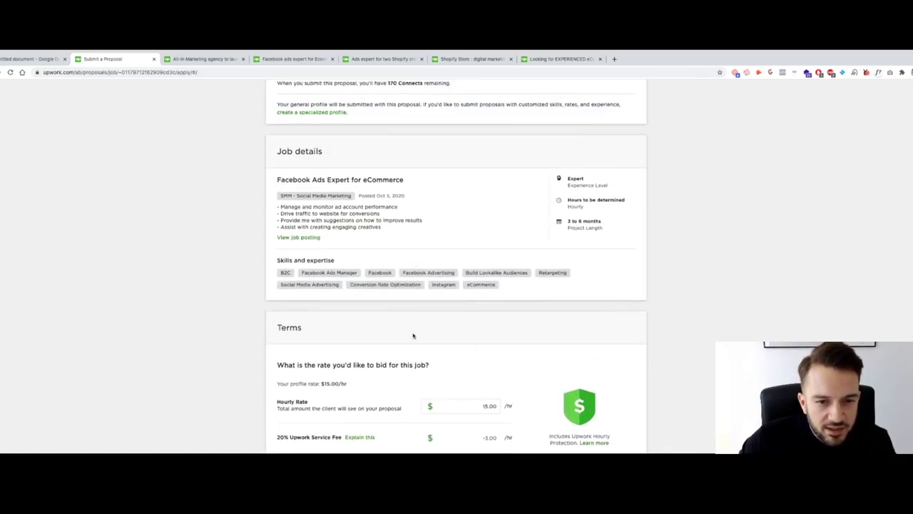
scroll(412, 336, "down", 3)
scroll(399, 307, "up", 2)
scroll(389, 292, "up", 2)
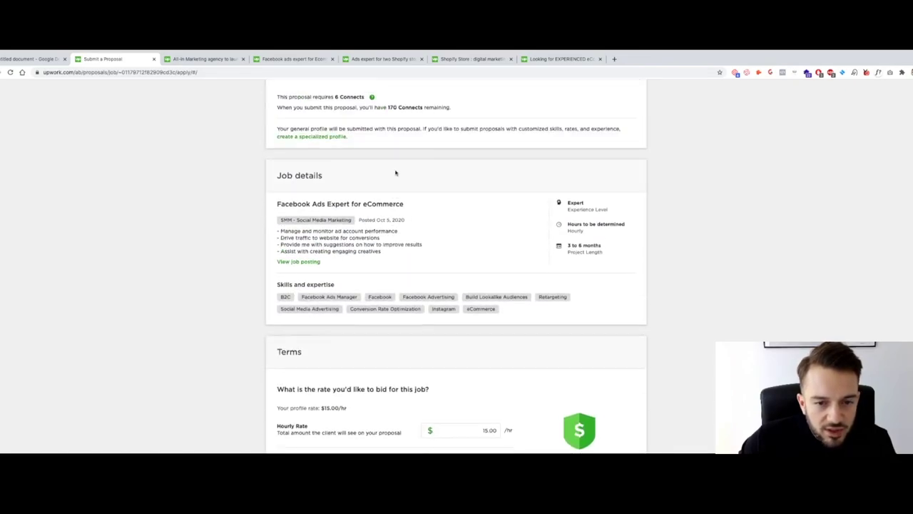
left_click_drag(407, 204, 277, 200)
key("ctrl+c")
scroll(300, 211, "down", 5)
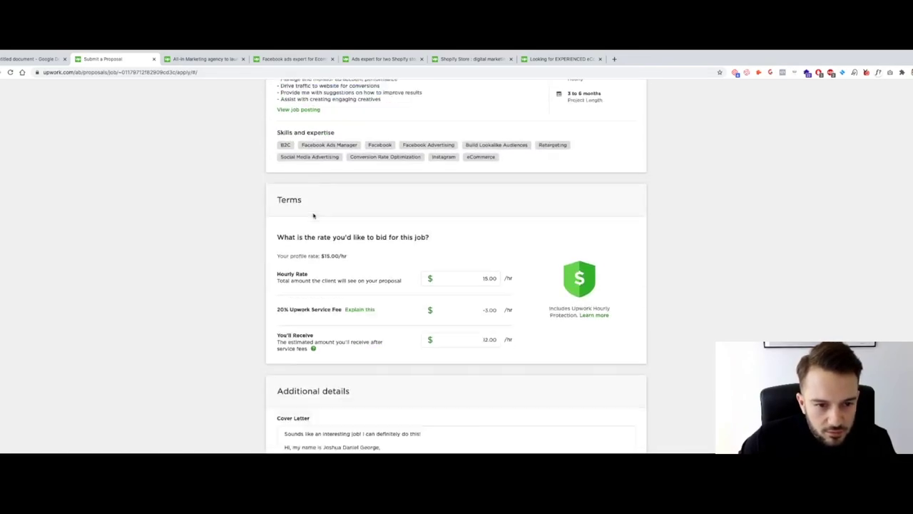
left_click(283, 265)
key("ctrl+v")
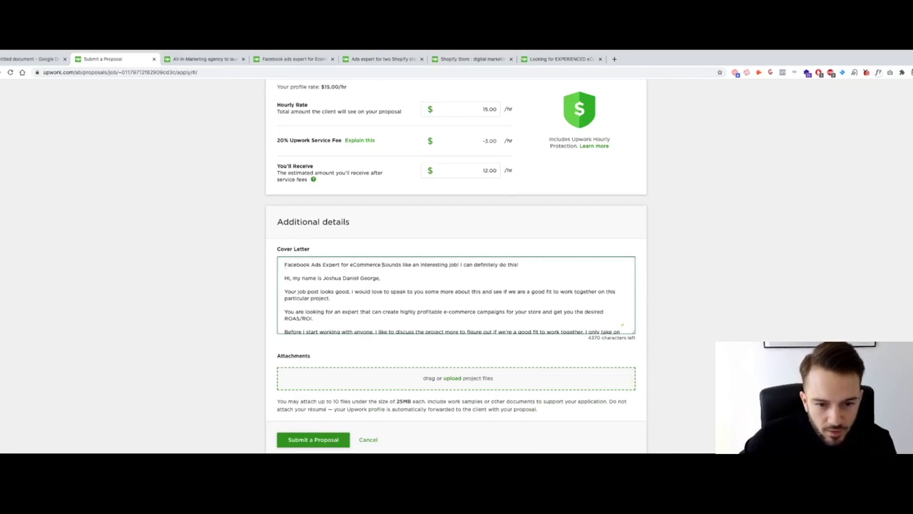
type("needed?")
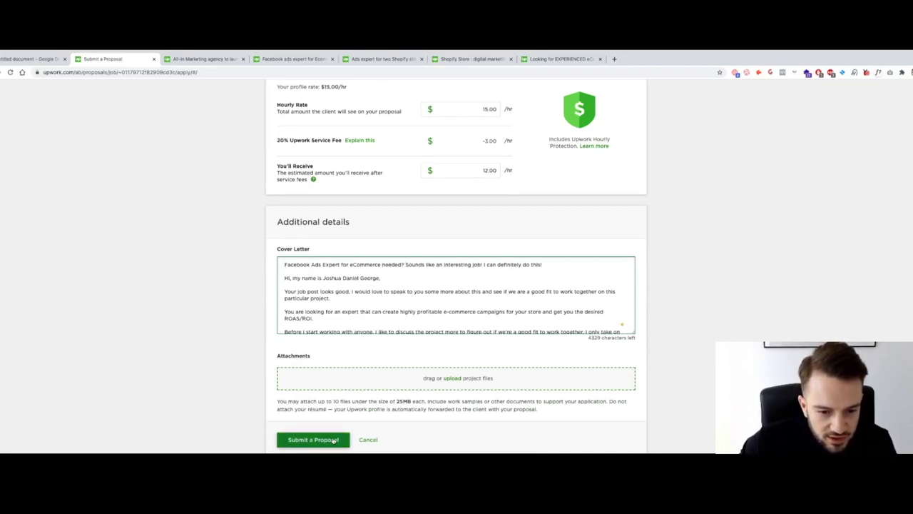
left_click(335, 439)
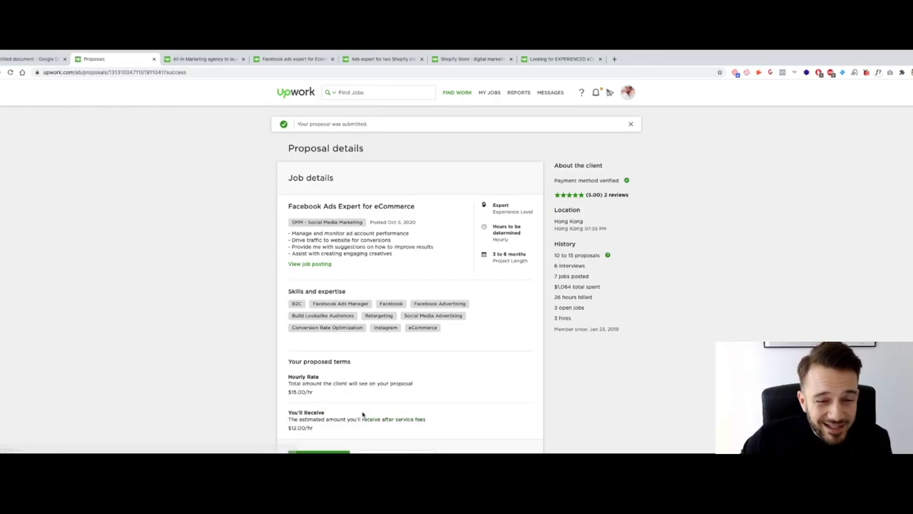
Review the job details, proposed terms and cover letter of the submitted proposal.
scroll(247, 202, "down", 5)
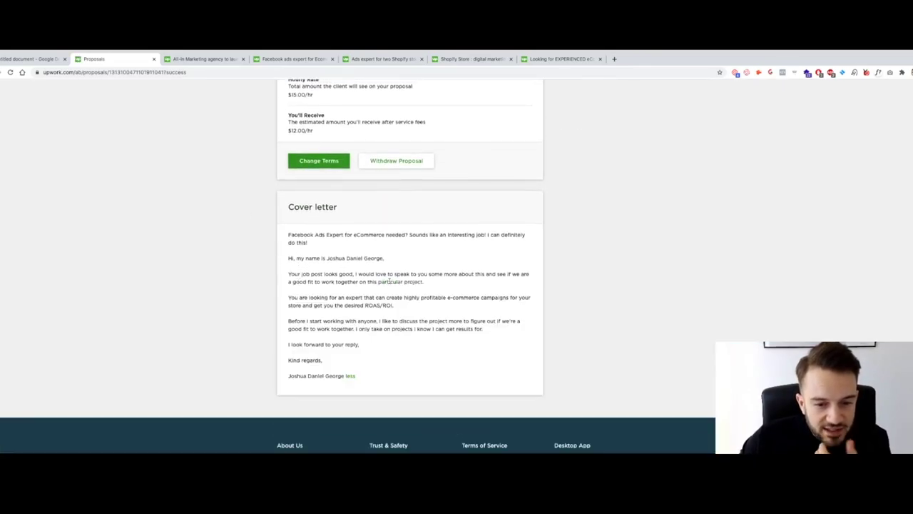
scroll(377, 376, "up", 5)
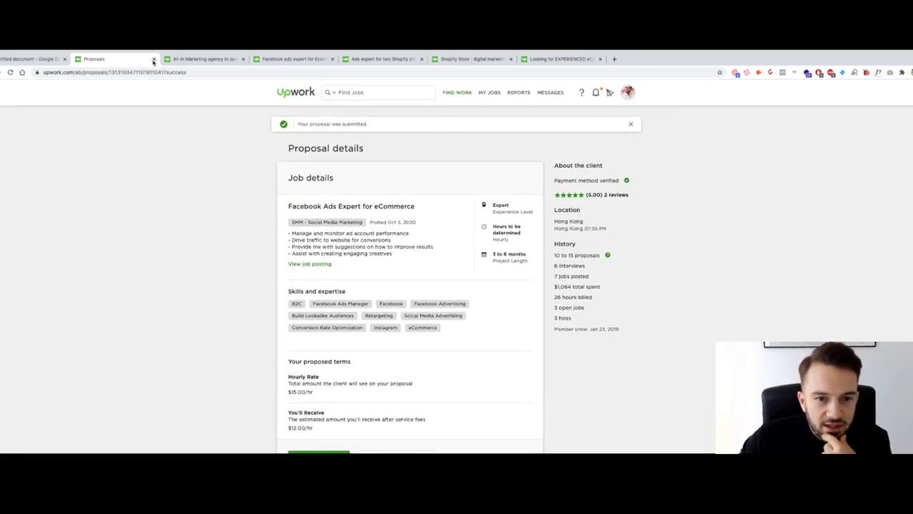
scroll(301, 233, "down", 5)
scroll(330, 259, "down", 2)
scroll(330, 260, "up", 3)
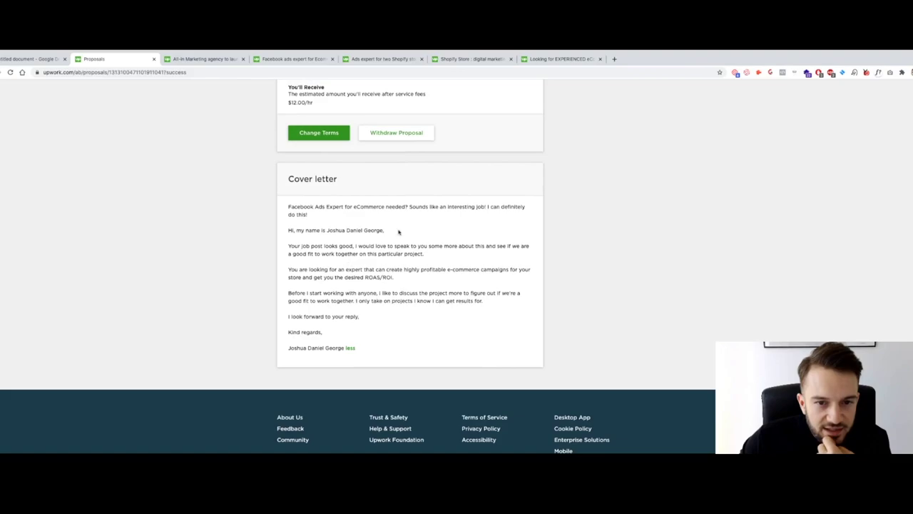
scroll(393, 147, "up", 2)
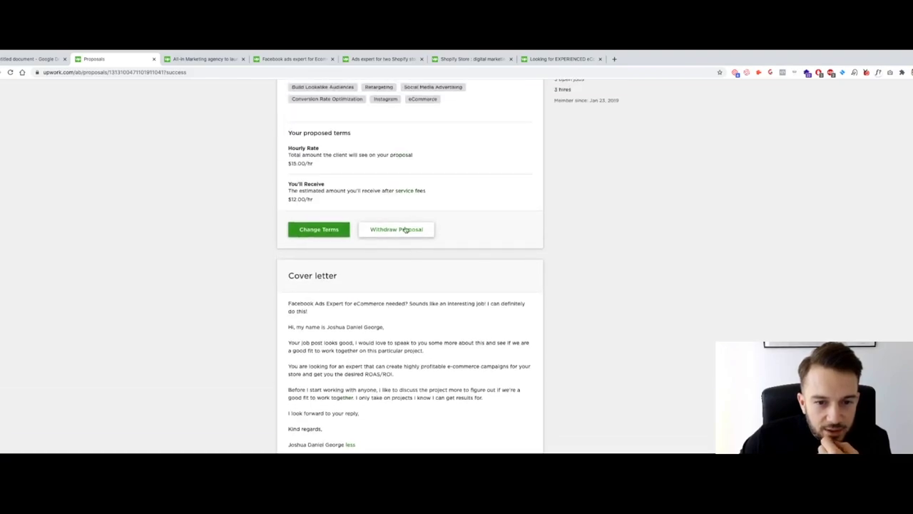
left_click(408, 230)
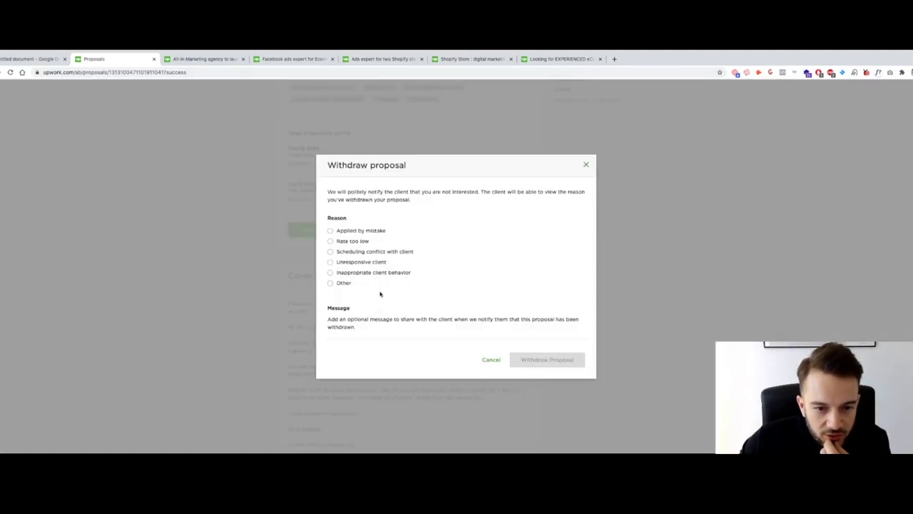
scroll(349, 259, "down", 3)
scroll(350, 259, "up", 3)
scroll(357, 257, "down", 3)
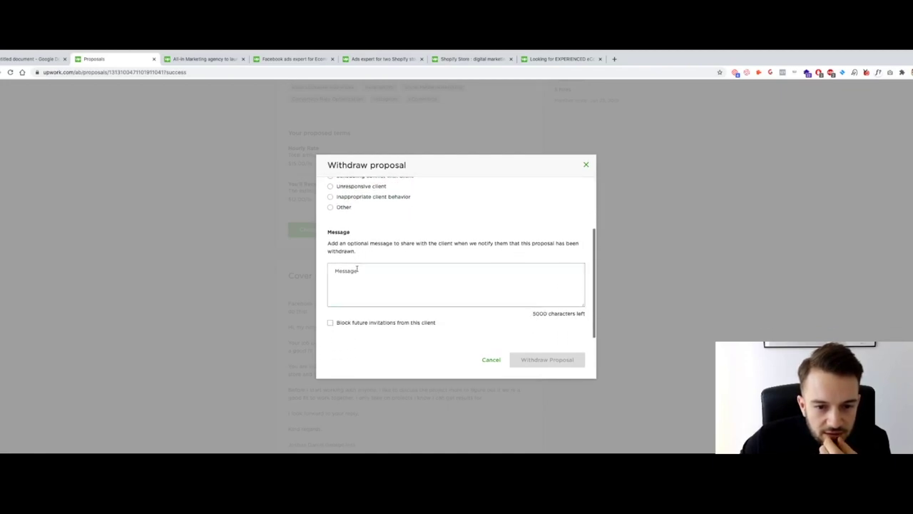
scroll(357, 269, "up", 3)
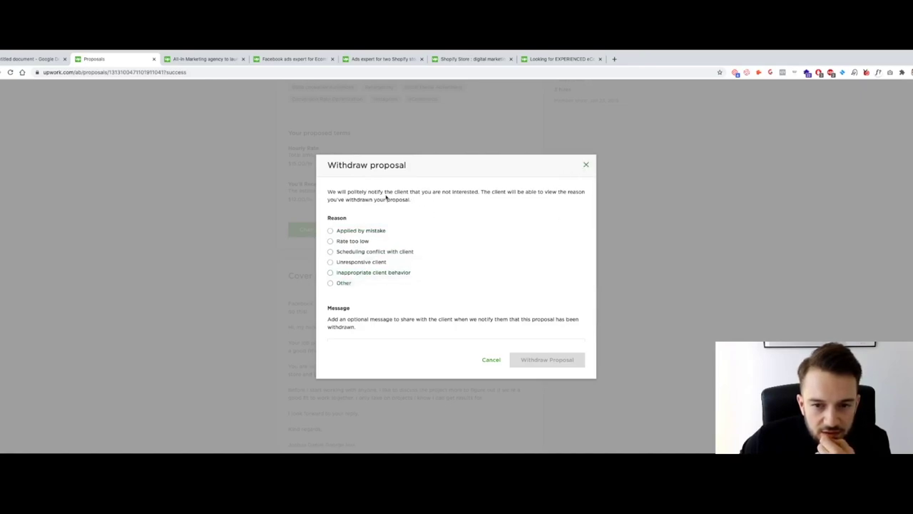
left_click(586, 164)
scroll(503, 199, "up", 5)
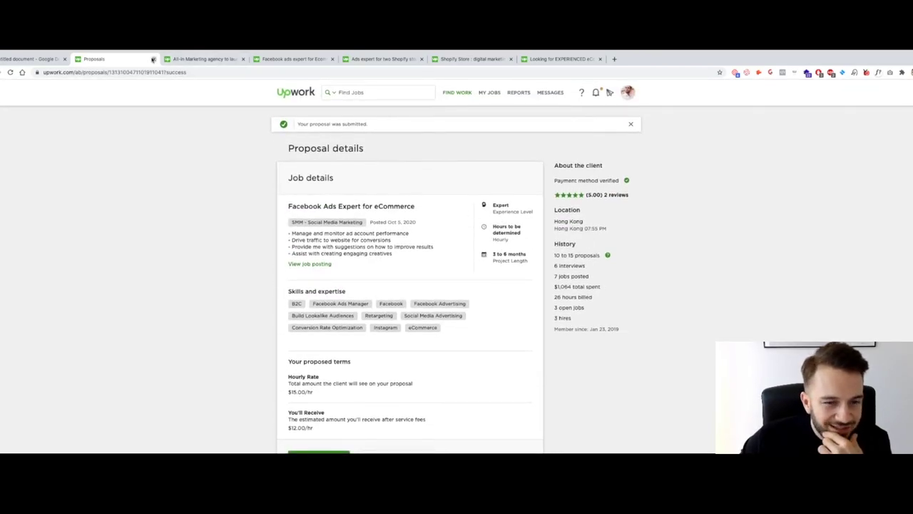
Close the submitted proposal's page and read the all-in marketing agency posting for launching 3D printed glasses for oxygen users.
left_click(154, 59)
scroll(134, 174, "down", 2)
scroll(133, 174, "down", 3)
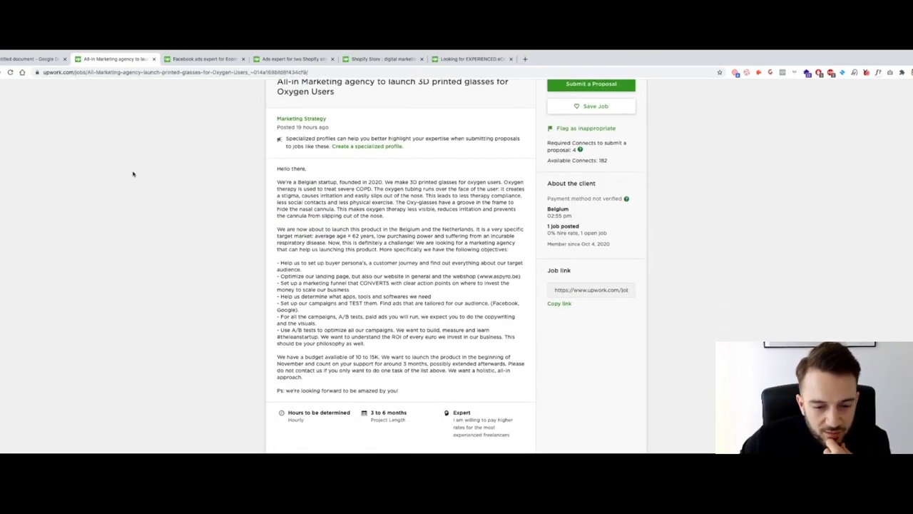
scroll(133, 173, "up", 2)
scroll(236, 239, "down", 1)
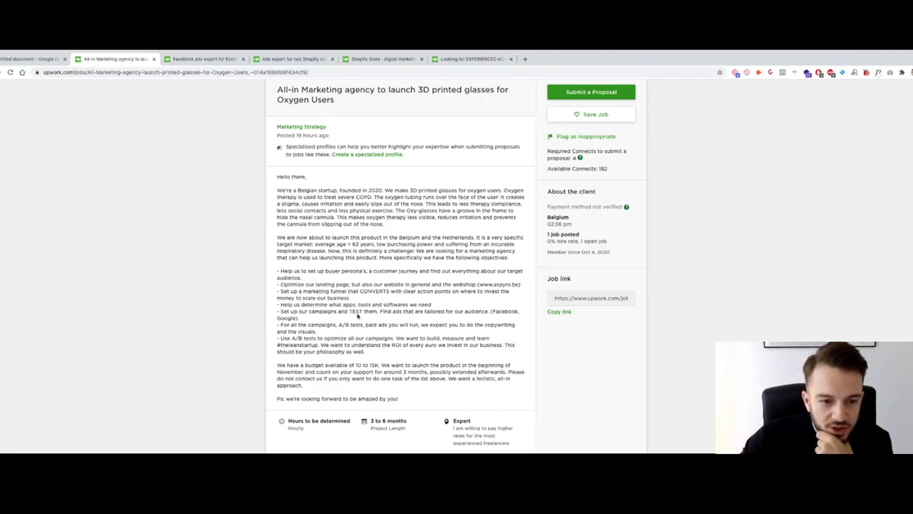
scroll(361, 318, "up", 1)
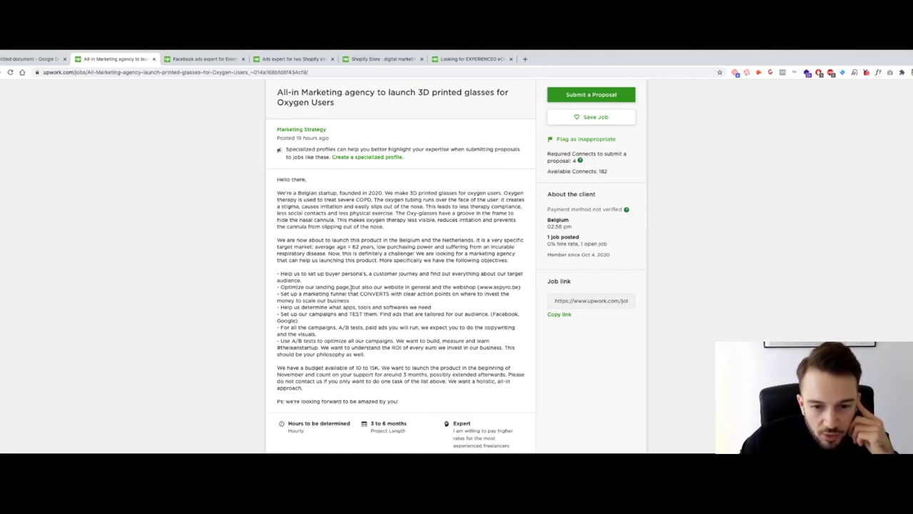
left_click_drag(480, 287, 519, 287)
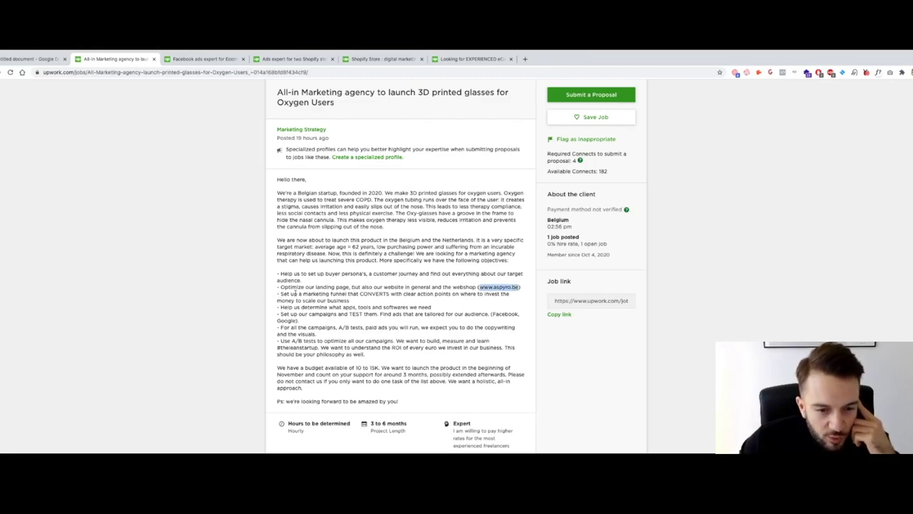
left_click(492, 286)
mouse_move(479, 287)
left_mouse_down()
mouse_move(521, 287)
mouse_move(479, 287)
left_mouse_up()
left_click(521, 287)
key("ctrl+c")
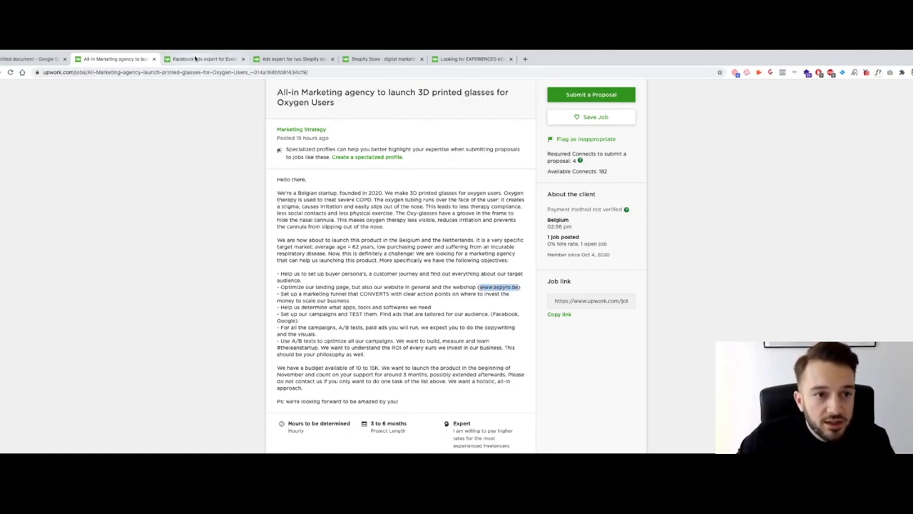
left_click(525, 59)
key("ctrl+v")
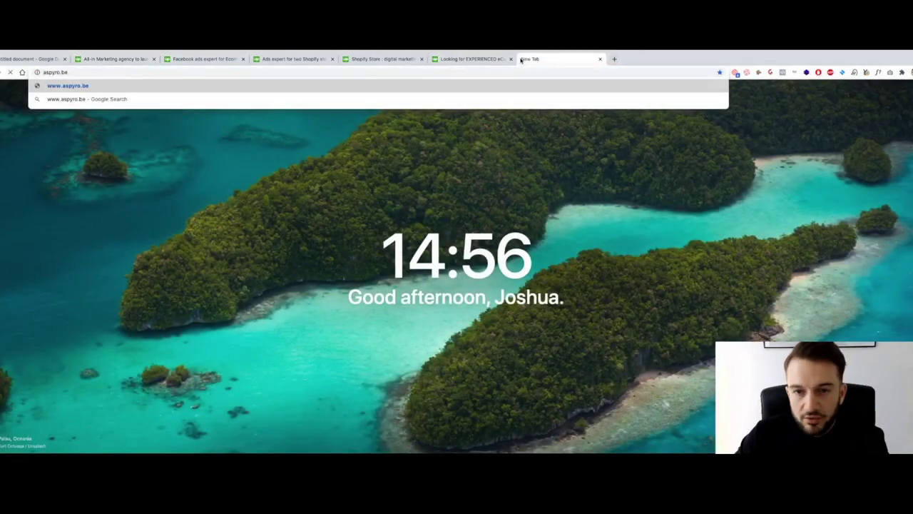
key("Return")
left_click_drag(523, 60, 206, 60)
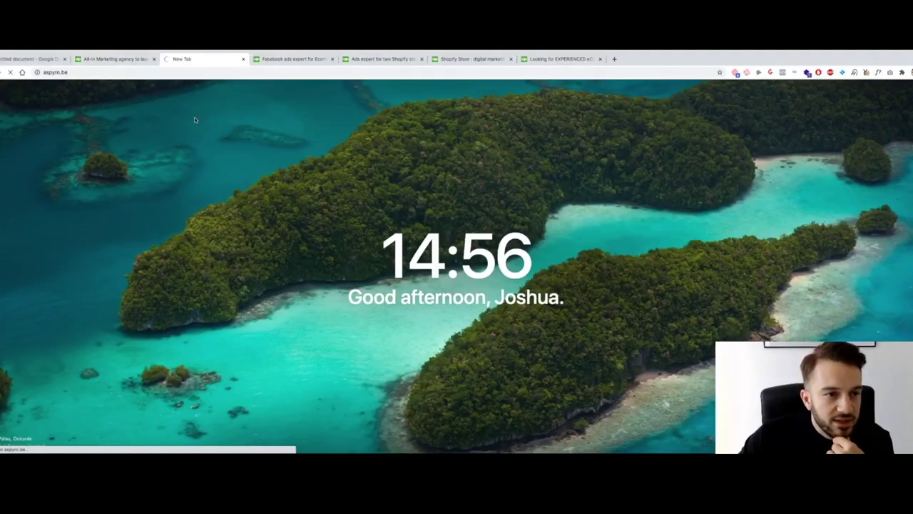
Read the posting's objectives on ad campaigns, copywriting, visuals and A/B tests.
left_click(112, 60)
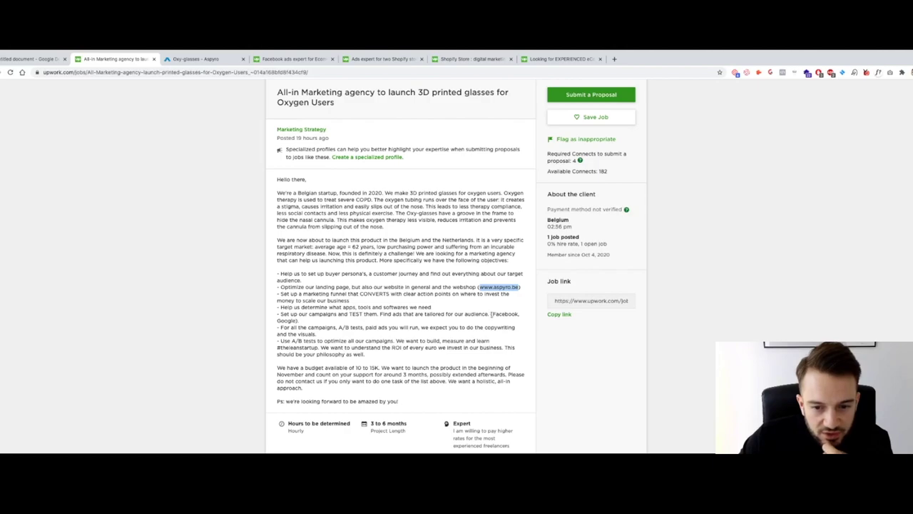
left_click_drag(301, 322, 273, 322)
left_click(273, 322)
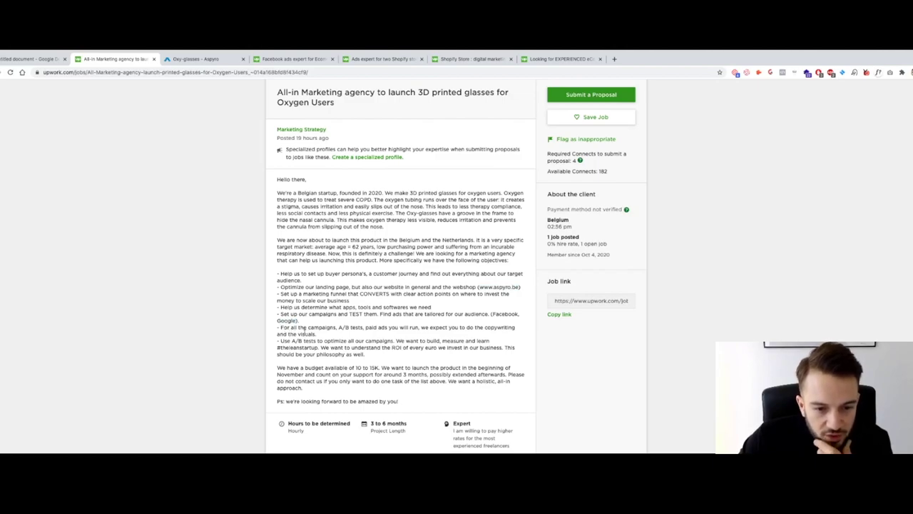
left_click_drag(281, 342, 367, 346)
left_click(368, 351)
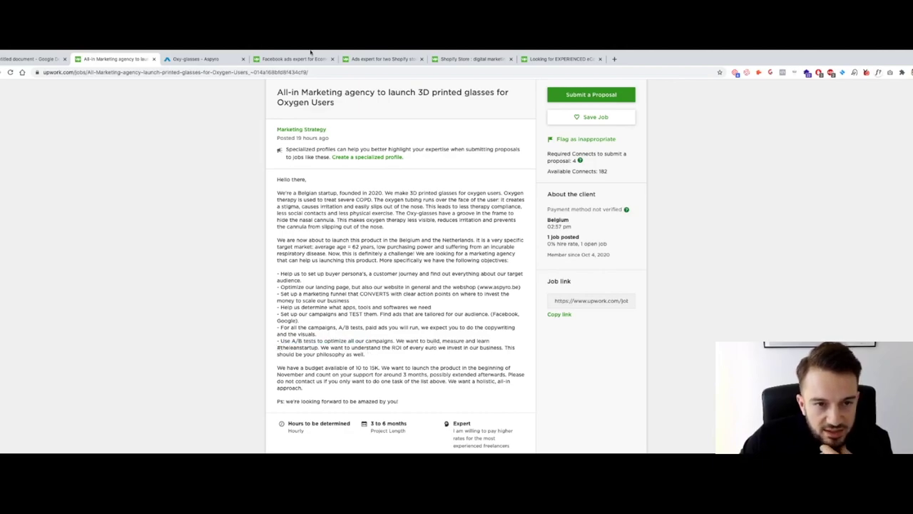
Dismiss the newsletter discount popup on the Aspyro website and switch the site's language to English.
left_click(194, 59)
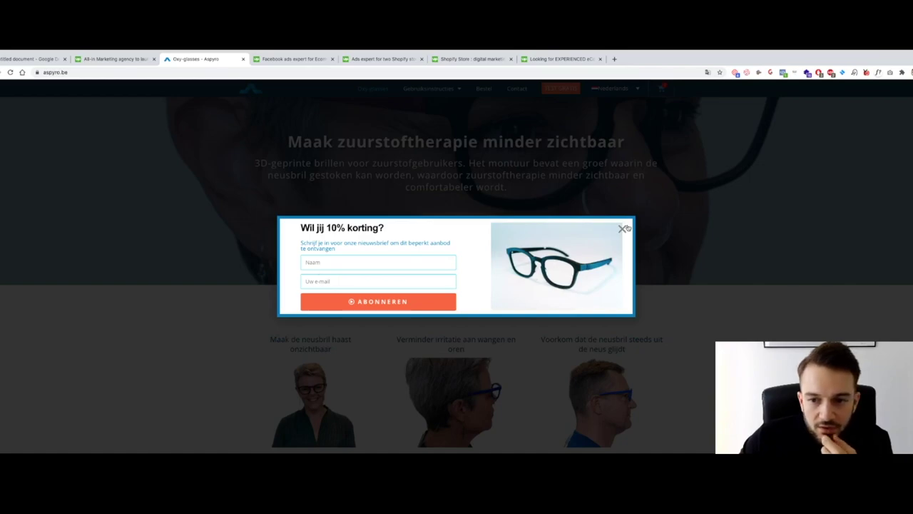
left_click(622, 229)
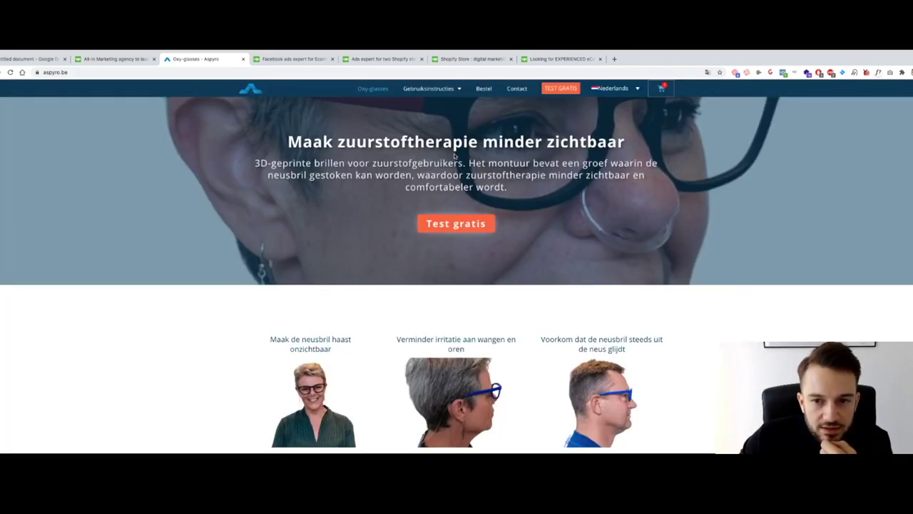
right_click(113, 145)
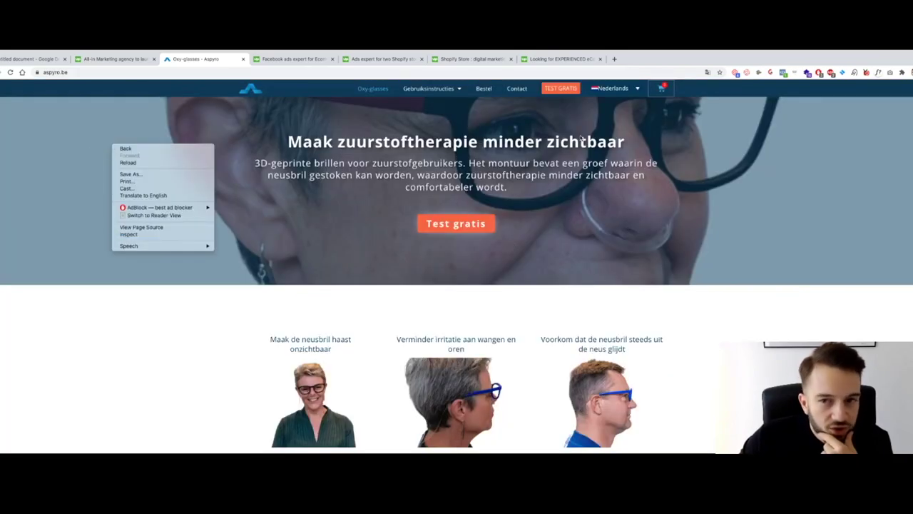
left_click(635, 90)
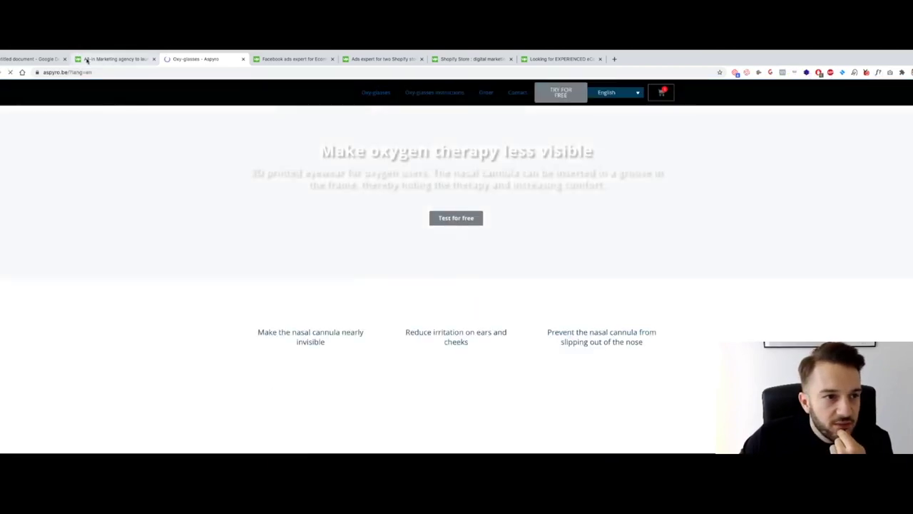
left_click(115, 58)
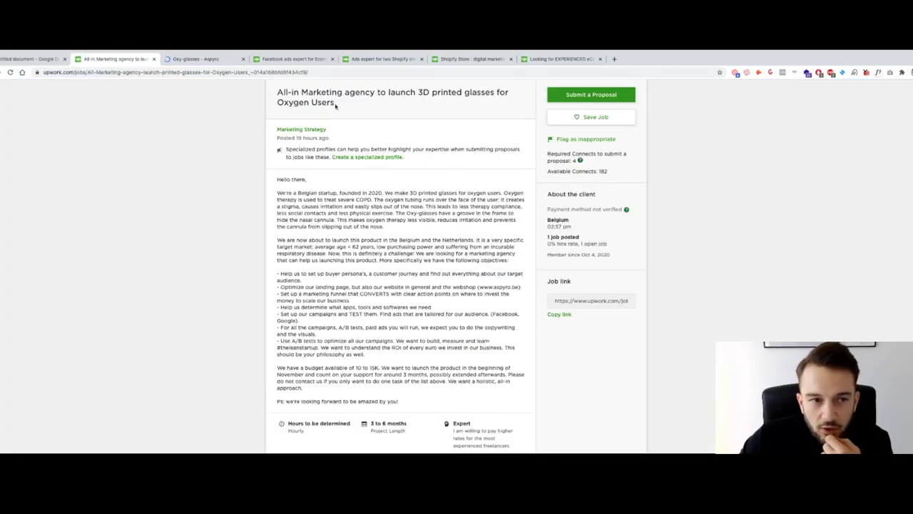
key("ctrl+Tab")
Examine the Aspyro homepage's headline, product benefits and video section.
scroll(210, 214, "down", 3)
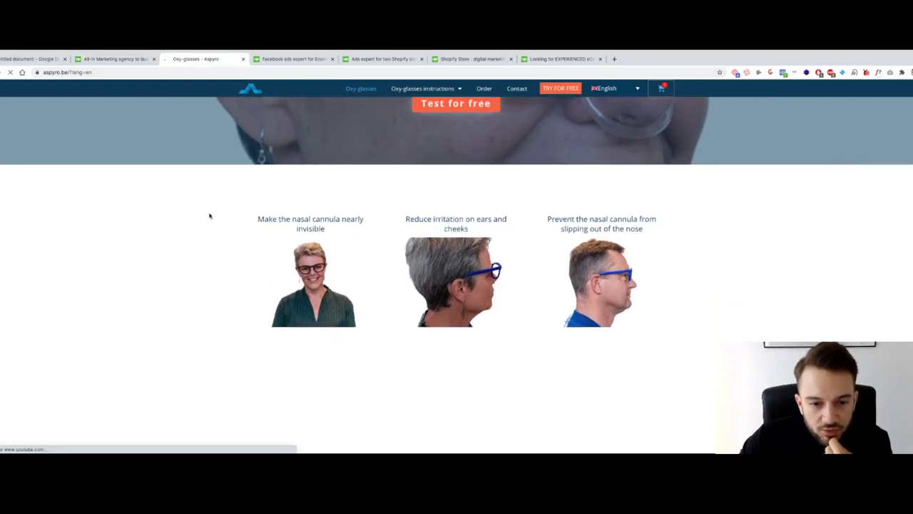
scroll(210, 216, "up", 2)
scroll(210, 215, "down", 4)
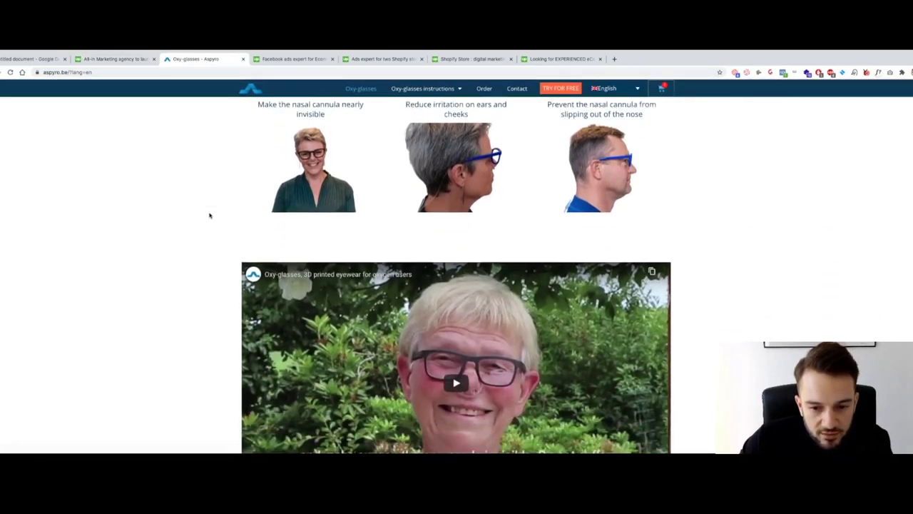
scroll(209, 216, "up", 3)
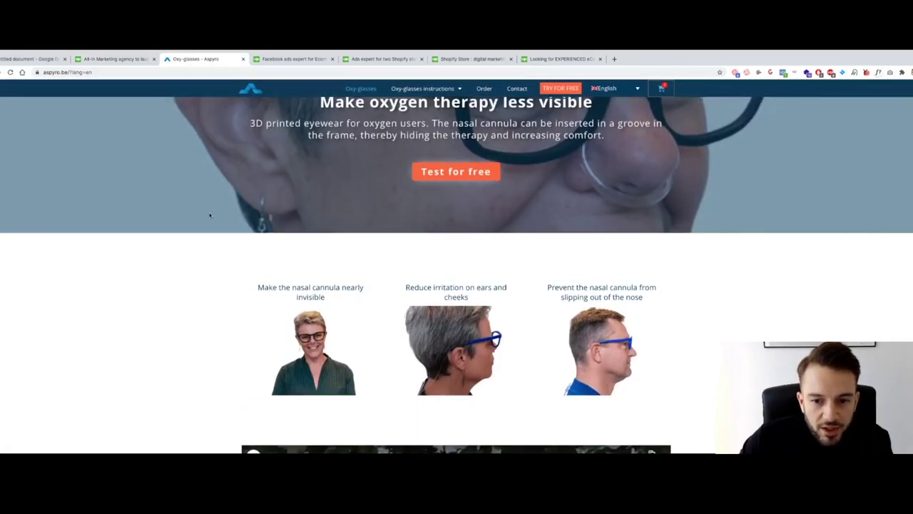
scroll(209, 215, "down", 3)
scroll(209, 215, "down", 1)
scroll(209, 214, "up", 3)
scroll(456, 326, "down", 3)
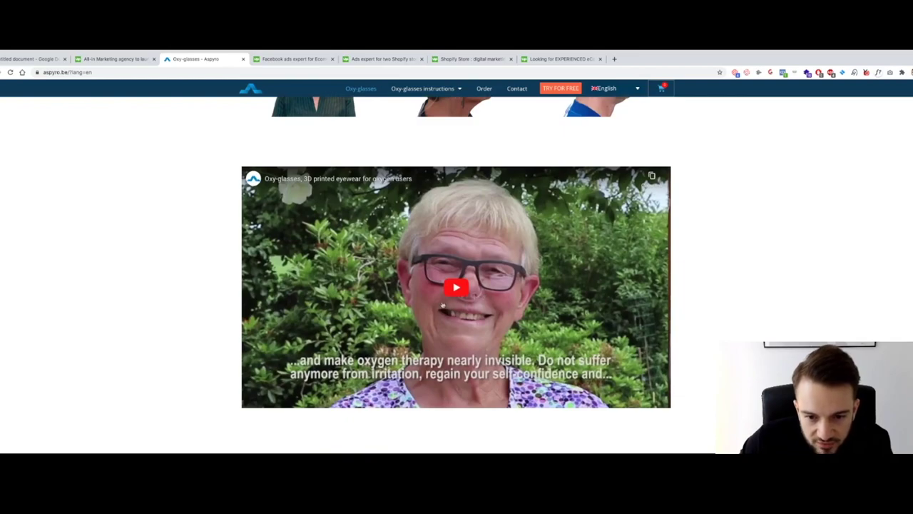
scroll(260, 119, "up", 5)
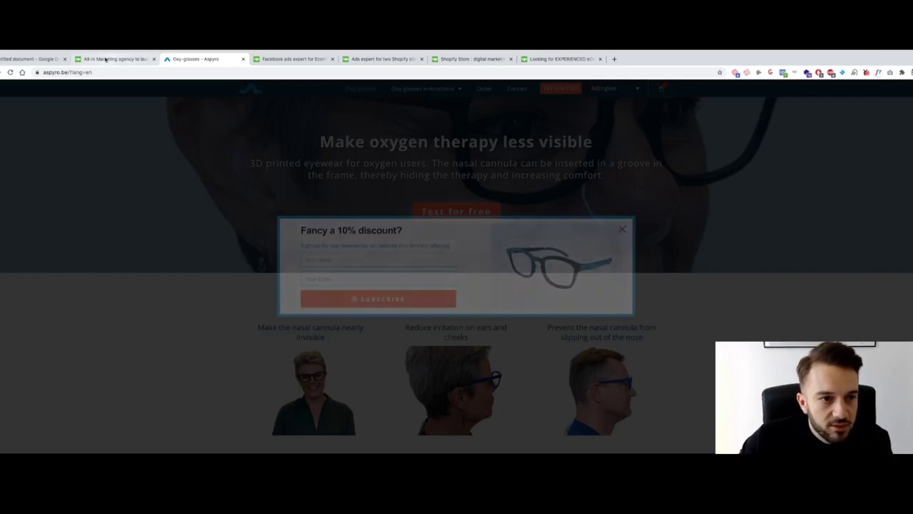
Return to the 3D printed glasses job posting and start a proposal for it.
left_click(127, 61)
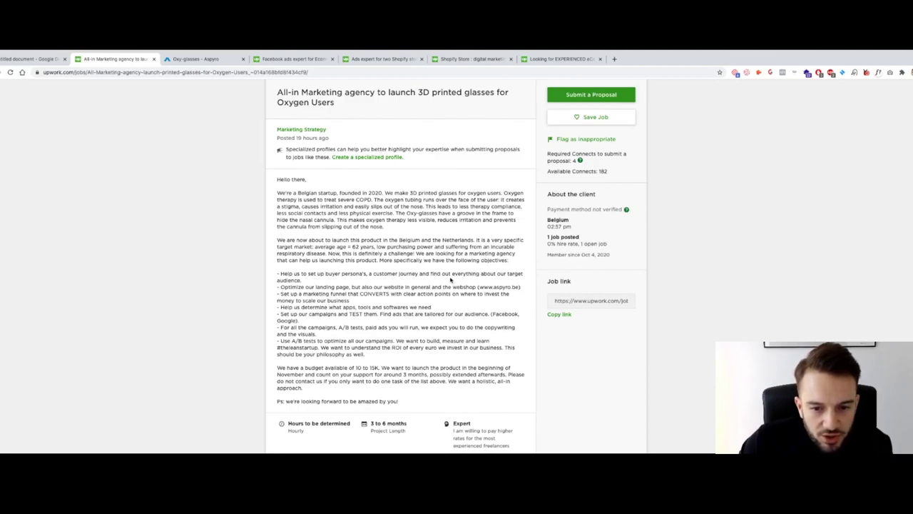
scroll(449, 279, "down", 3)
scroll(611, 172, "up", 5)
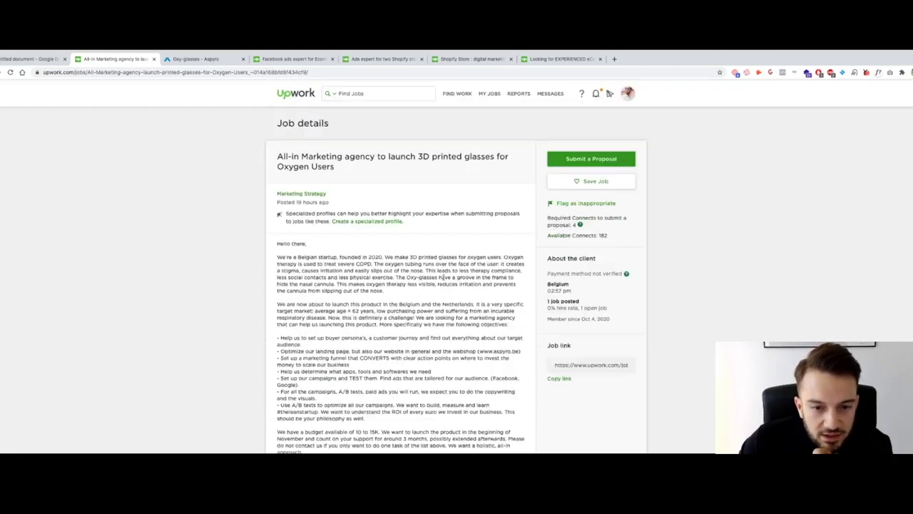
left_click(608, 163)
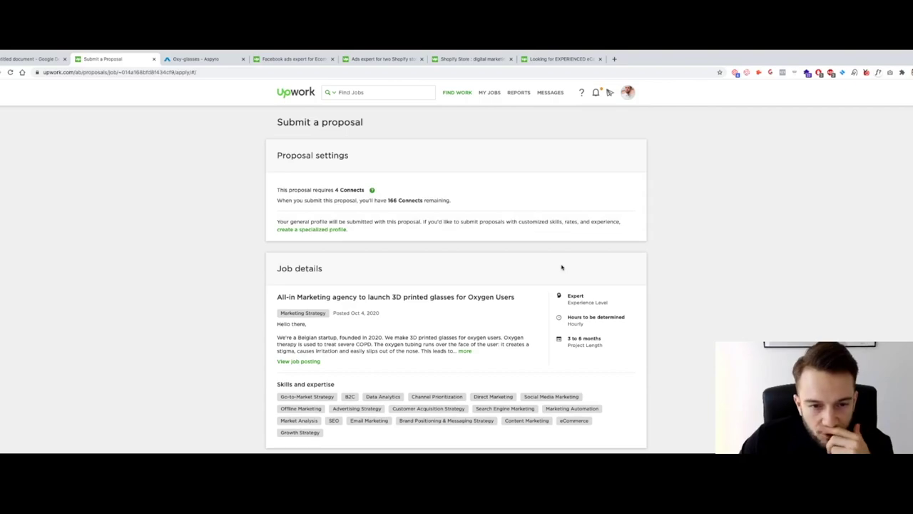
Copy the entire example letter from the Google Docs document and paste it into the proposal's cover letter.
scroll(561, 267, "down", 10)
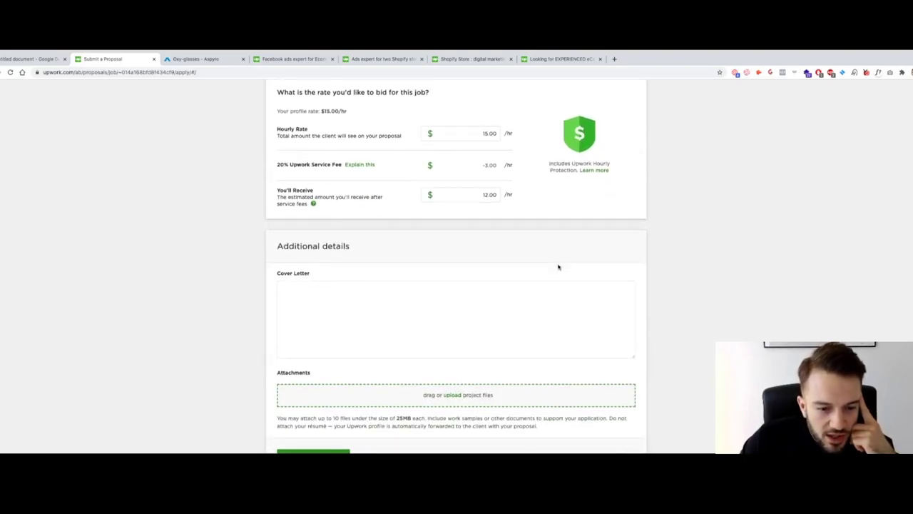
scroll(558, 265, "up", 1)
left_click(30, 60)
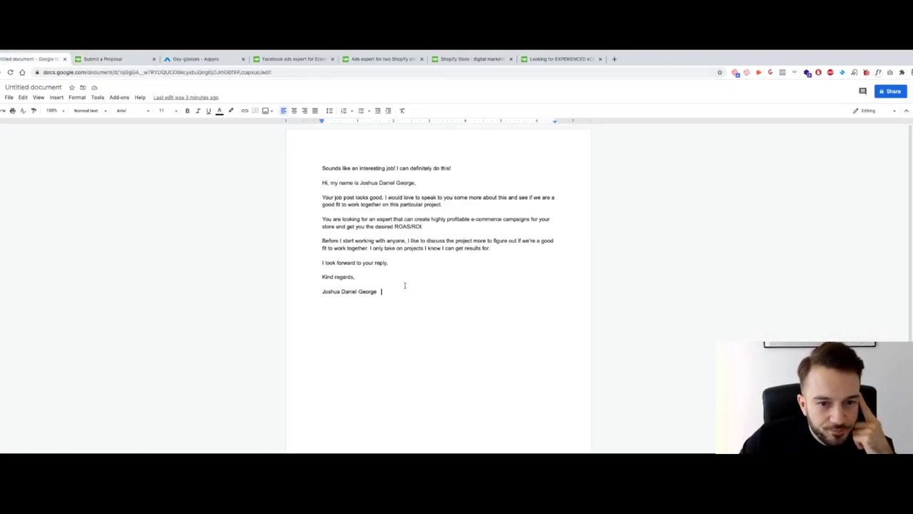
key("ctrl+a")
key("ctrl+c")
left_click(128, 58)
left_click(354, 236)
key("ctrl+v")
Copy "Marketing agency" from the job title and begin the cover letter with "Marketing agency Needed?".
scroll(379, 273, "up", 10)
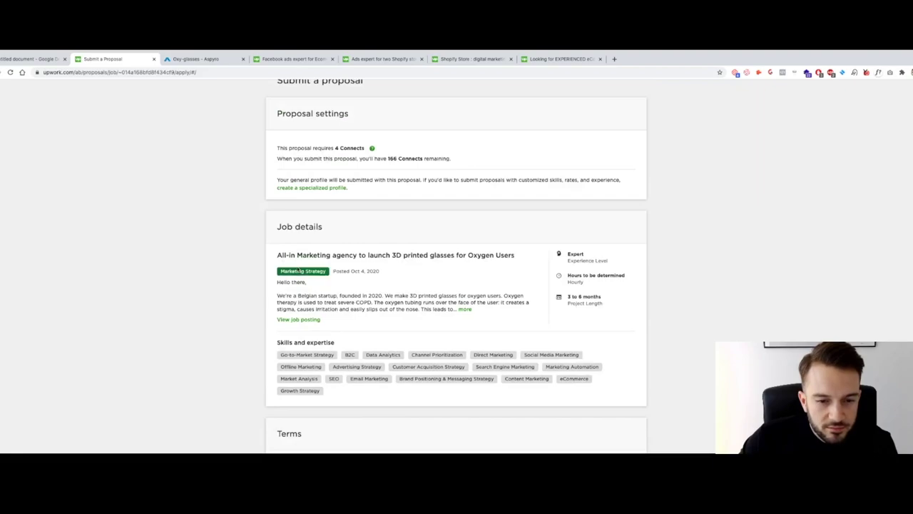
left_click_drag(297, 254, 359, 255)
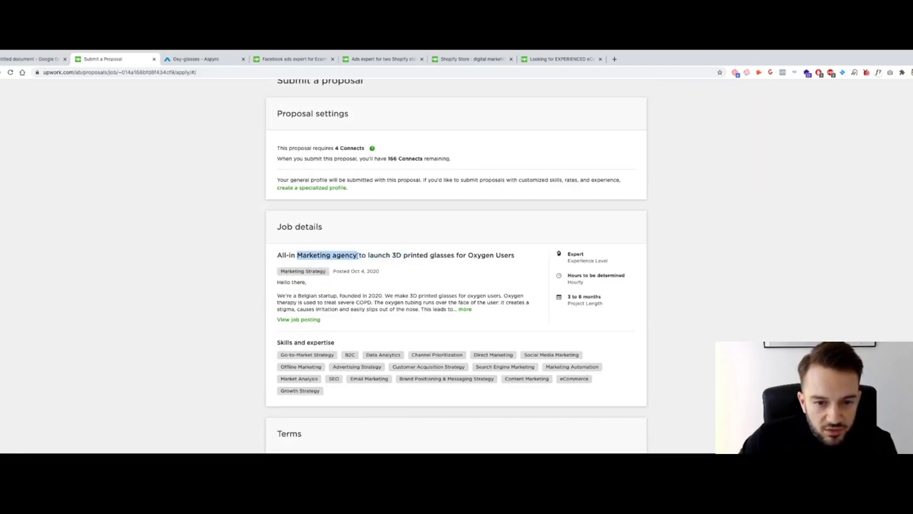
scroll(346, 300, "down", 10)
left_click(361, 202)
key("ctrl+a")
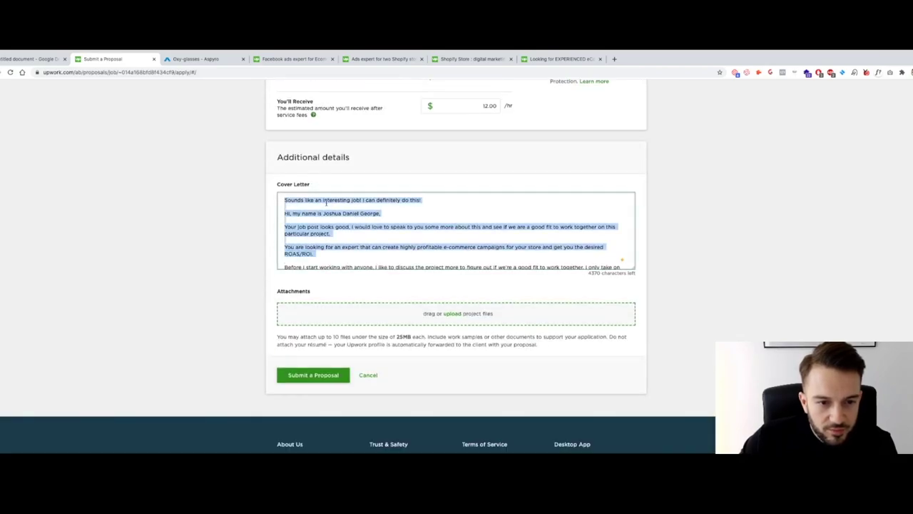
key("Left")
key("ctrl+v")
type("Needed")
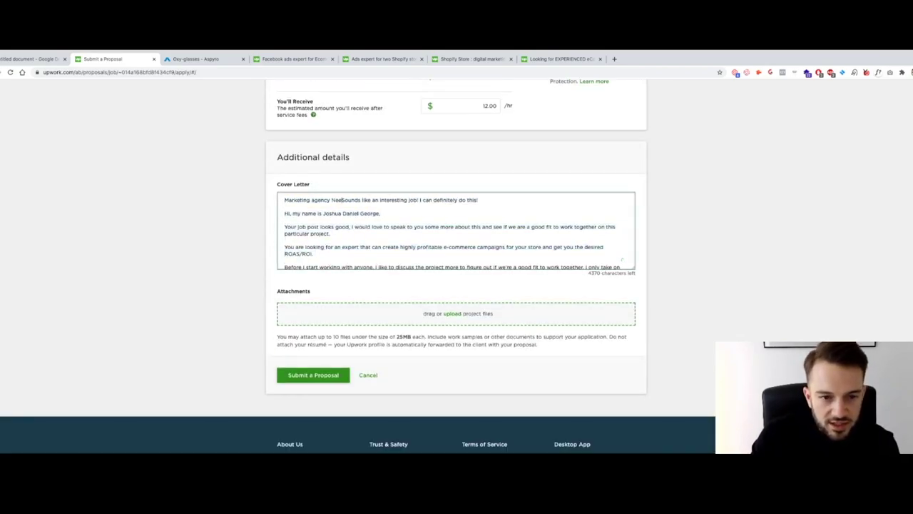
type("?")
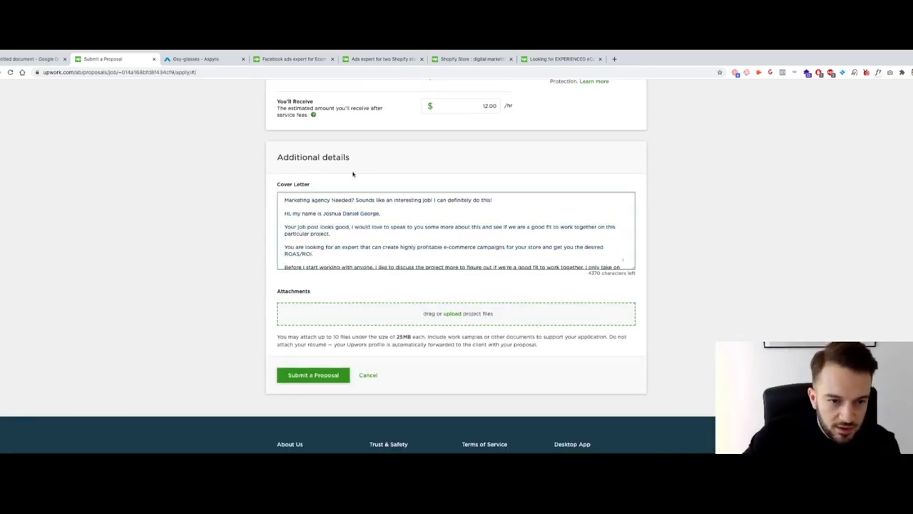
Put "(Dutch)" in front of the cover letter's opening so it starts "(Dutch) Marketing agency Needed?".
left_click(286, 200)
type("(")
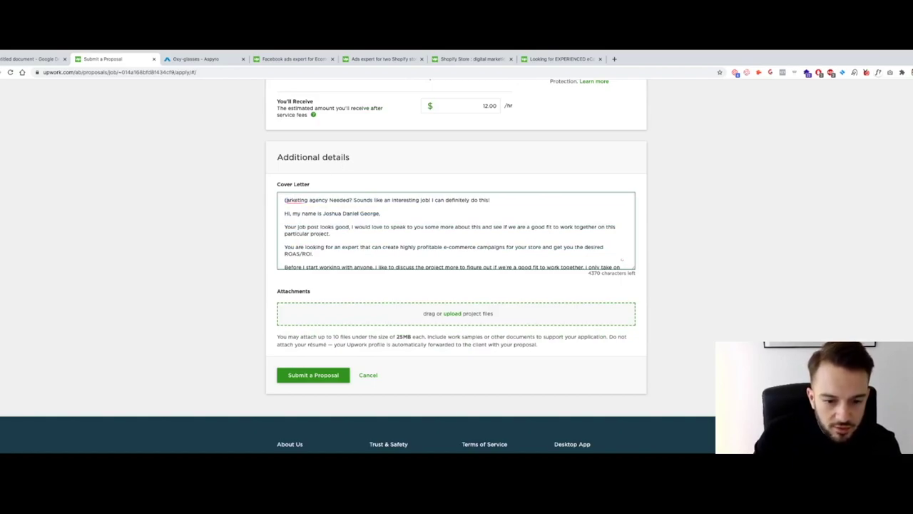
type("Dutch) M")
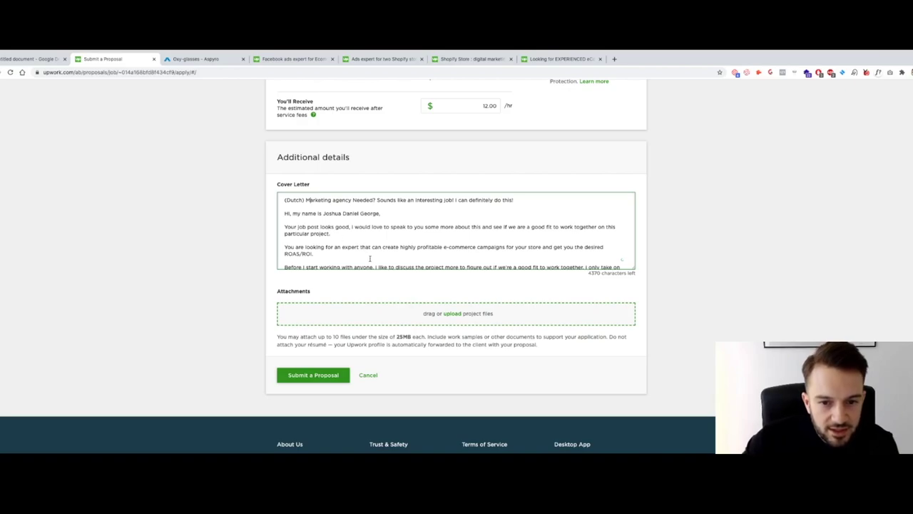
Check the cover letter's e-commerce wording against the Aspyro website, closing its discount popup and inspecting the site's technologies with Wappalyzer.
scroll(452, 256, "down", 2)
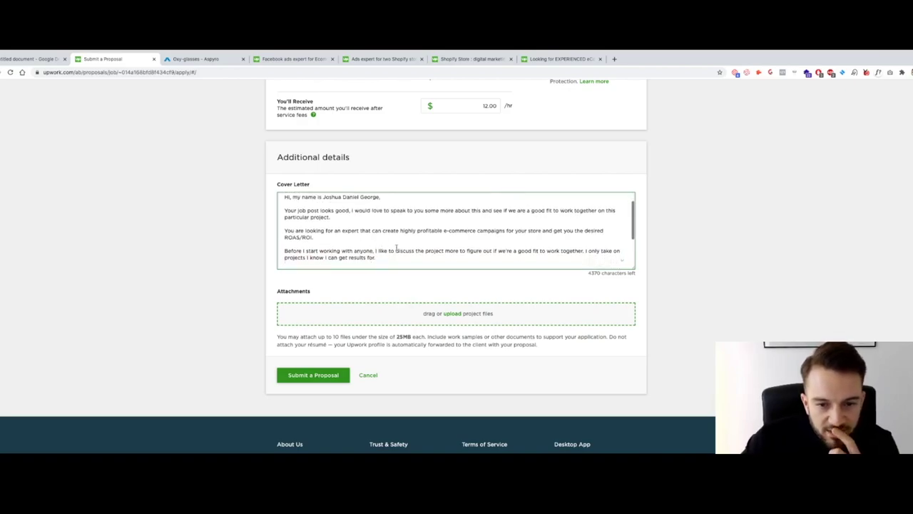
left_click_drag(444, 231, 475, 230)
left_click(191, 59)
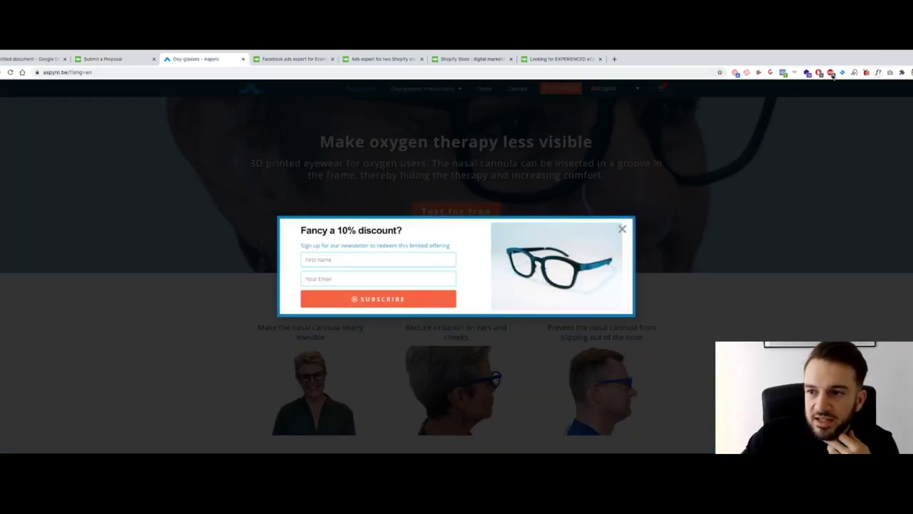
left_click(807, 73)
left_click(807, 73)
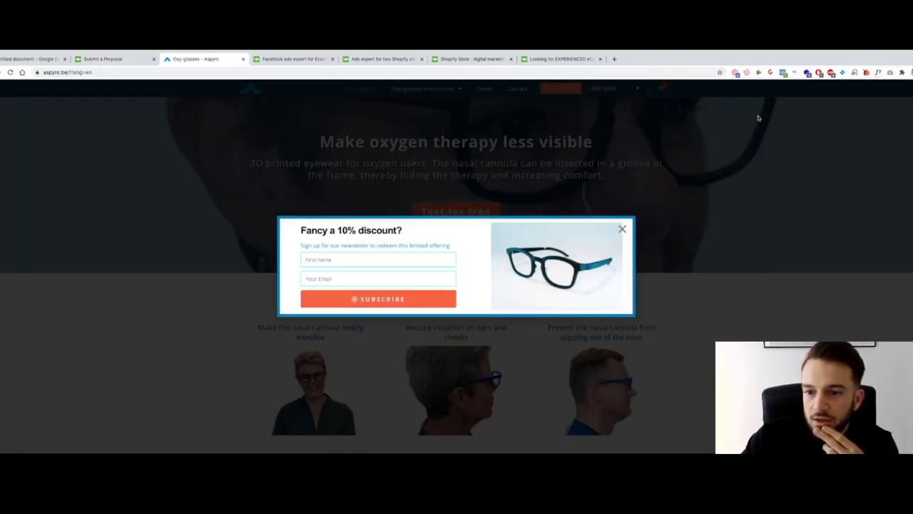
left_click(622, 229)
left_click(807, 74)
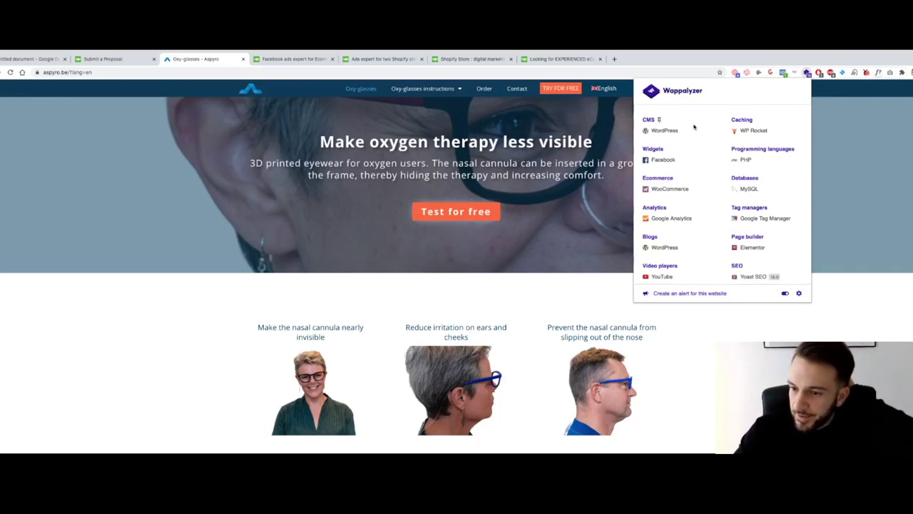
In the cover letter, remove "e-commerce" before "campaigns" and replace "store" with "Oxy-glasses".
left_click(604, 212)
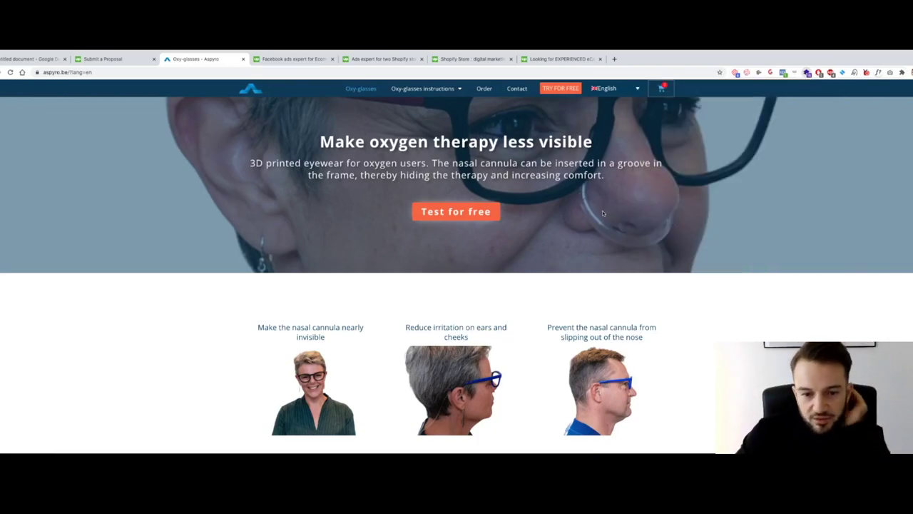
left_click(105, 60)
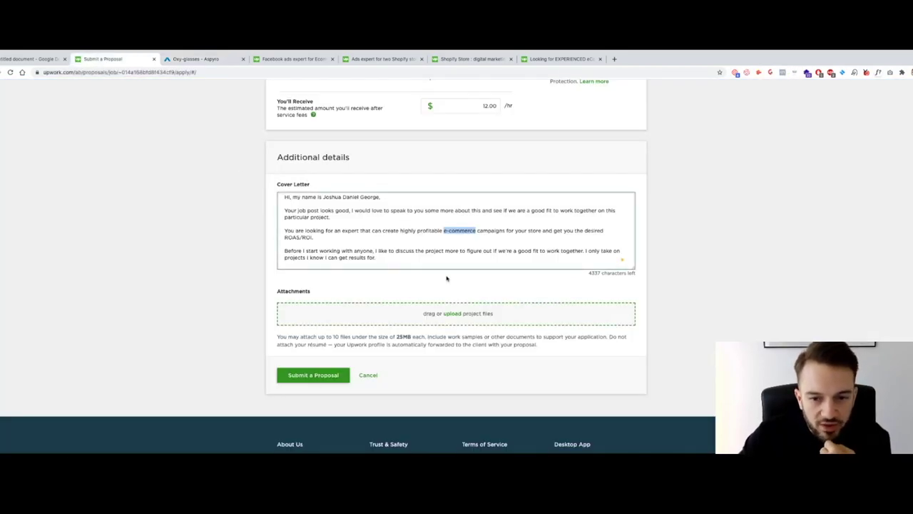
key("BackSpace")
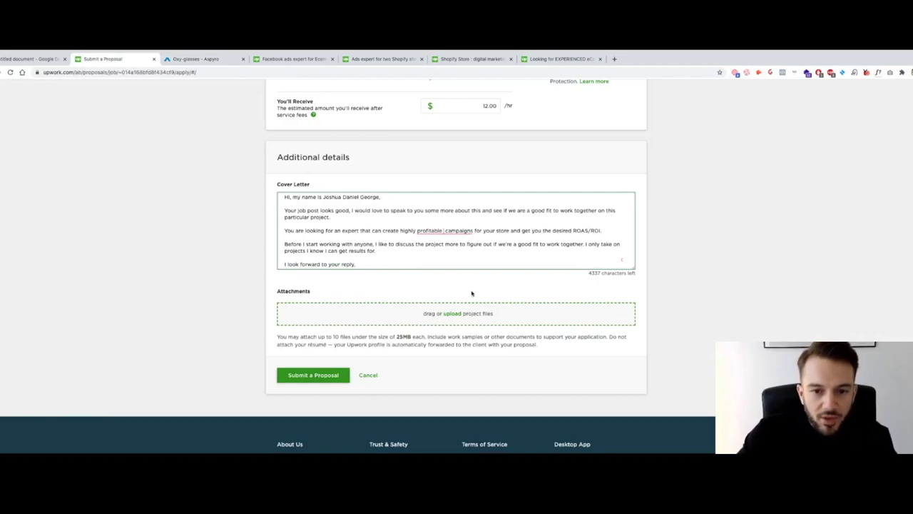
key("BackSpace")
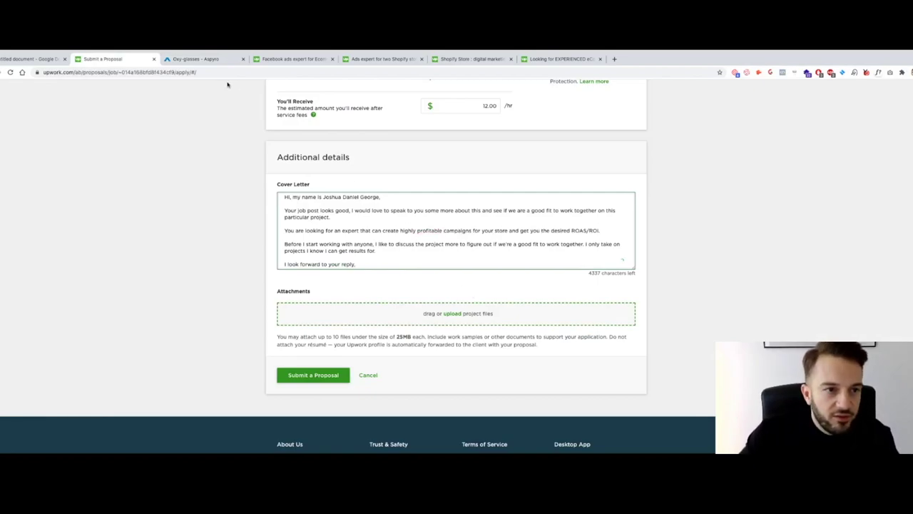
left_click_drag(494, 230, 510, 230)
type("Oxy-glasses")
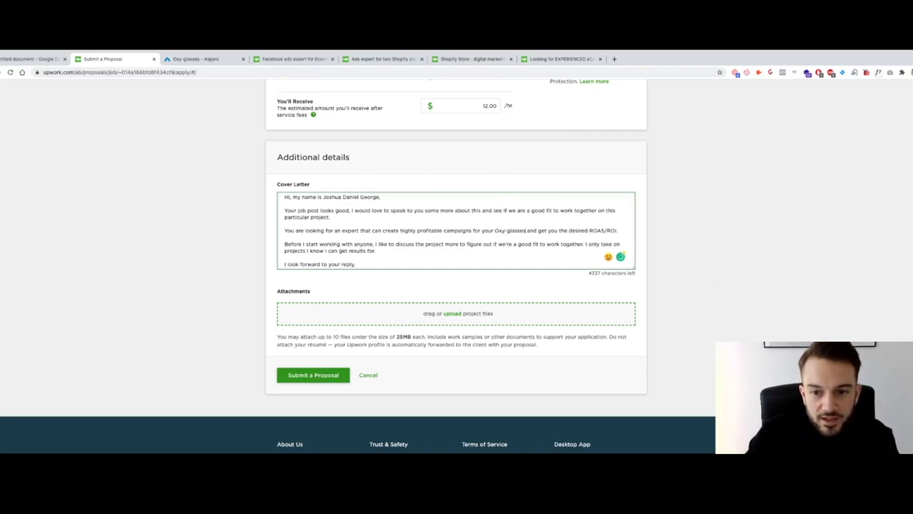
Proofread the cover letter, submit the proposal for the 3D printed glasses job, and close the proposal and Aspyro pages.
scroll(444, 260, "down", 1)
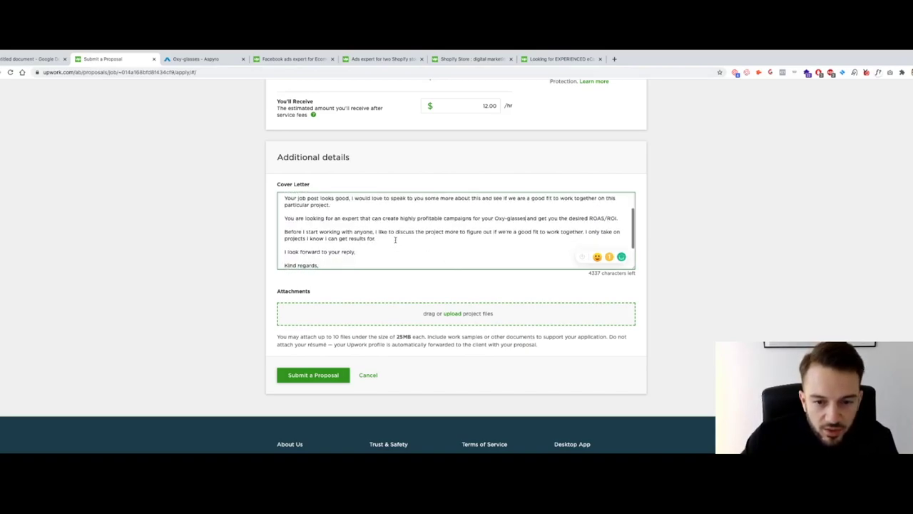
scroll(439, 240, "up", 2)
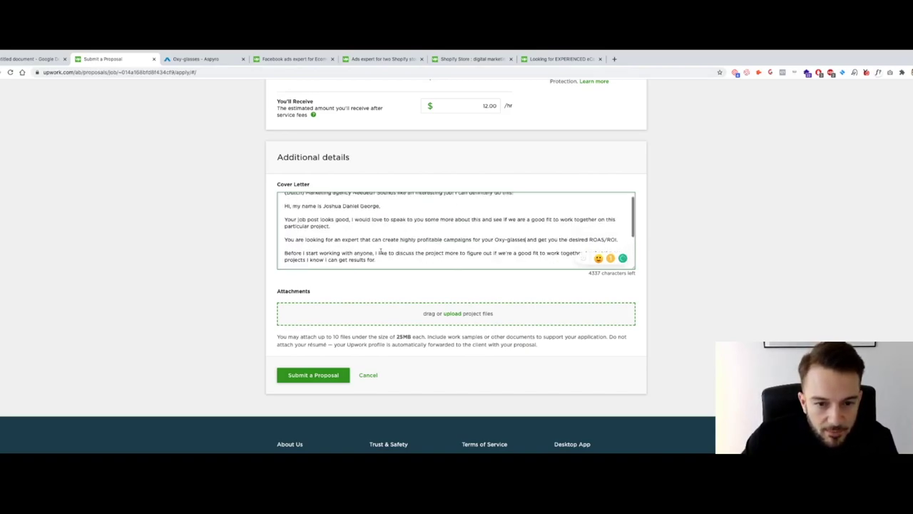
scroll(307, 247, "up", 1)
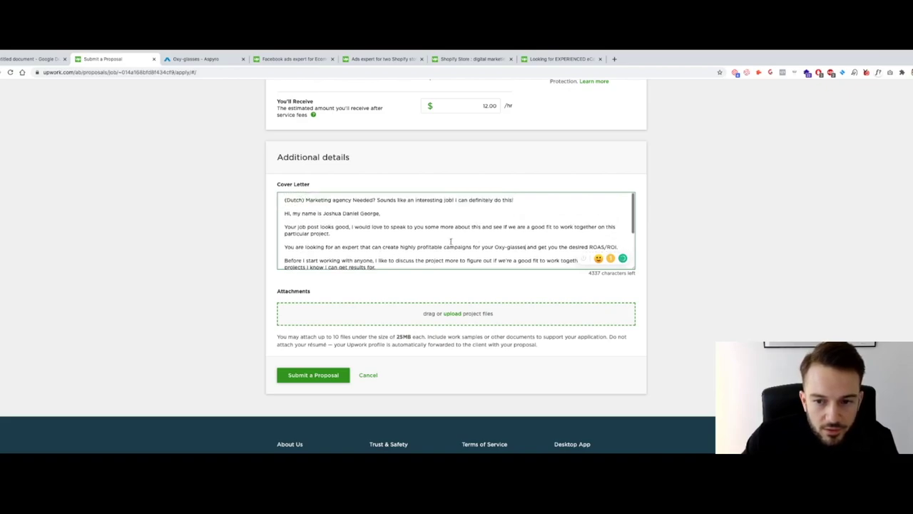
scroll(329, 233, "down", 5)
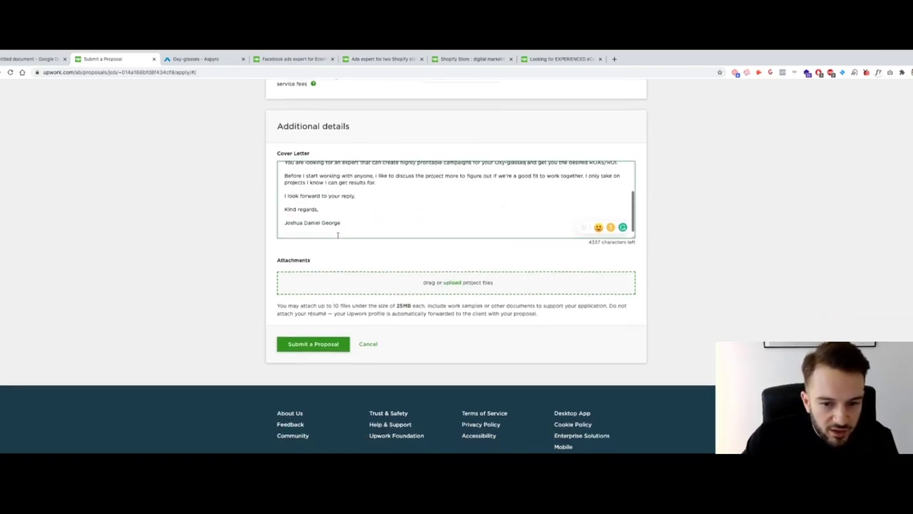
scroll(256, 266, "up", 5)
scroll(255, 266, "down", 5)
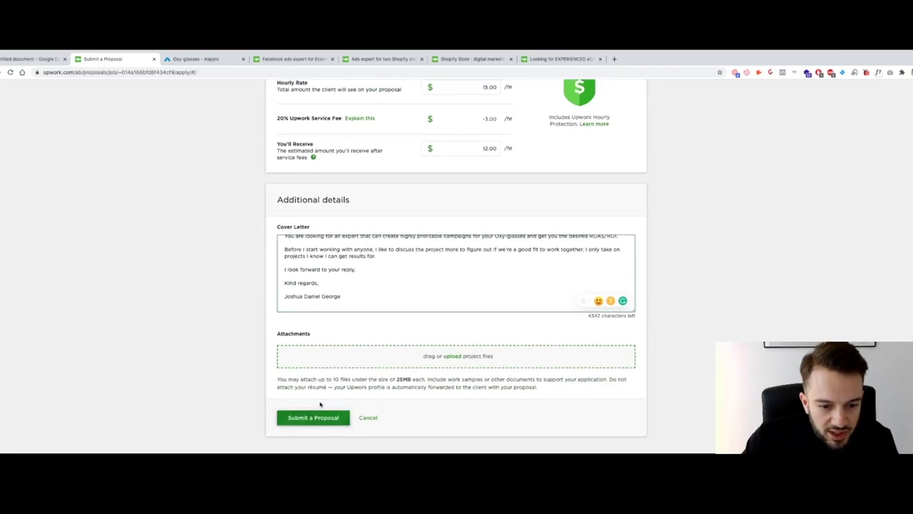
left_click(323, 417)
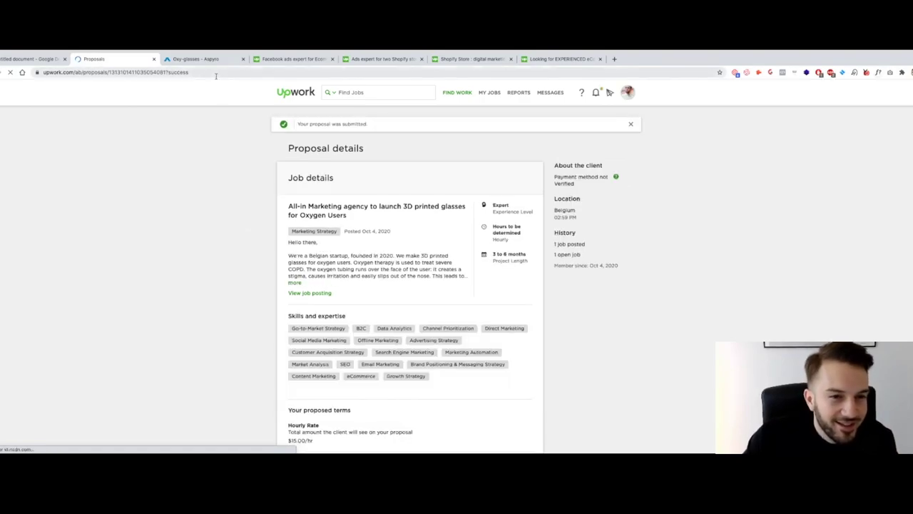
left_click(154, 59)
left_click(154, 59)
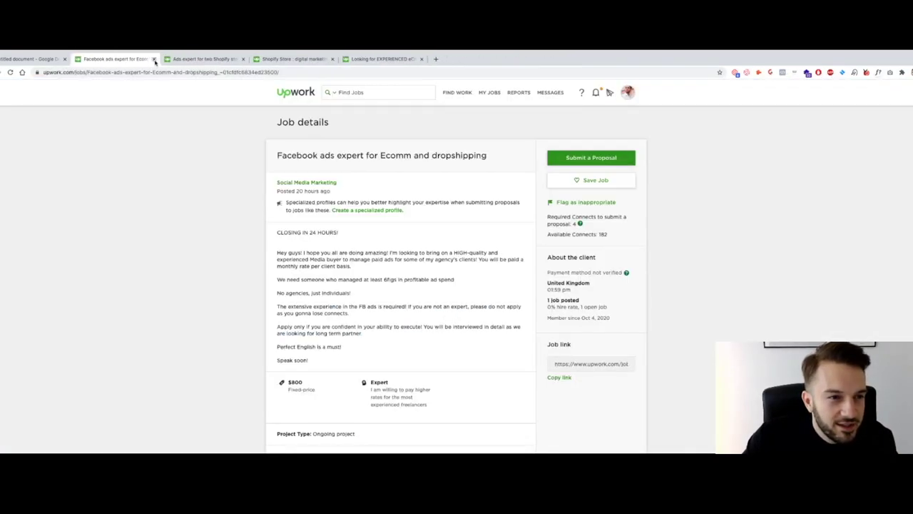
Review the requirements of the "Facebook ads expert for Ecomm and dropshipping" job and close it without applying.
scroll(289, 148, "down", 1)
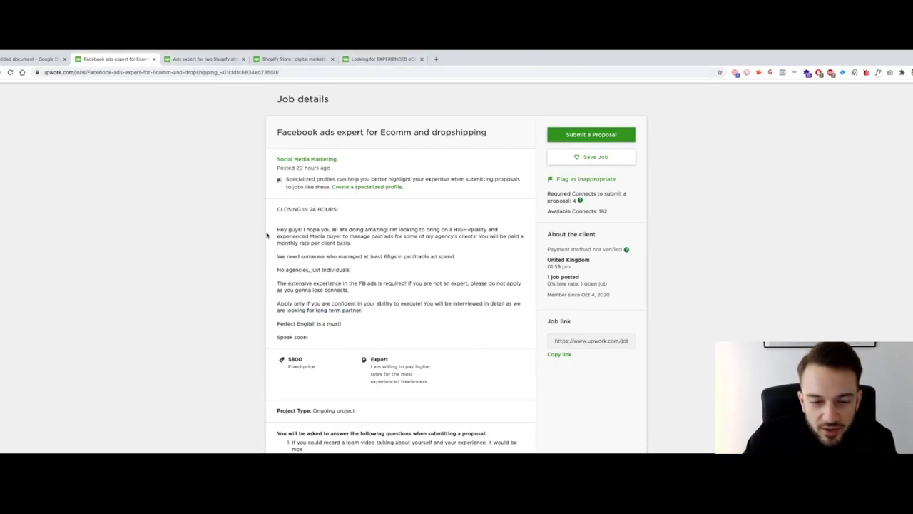
scroll(274, 307, "down", 1)
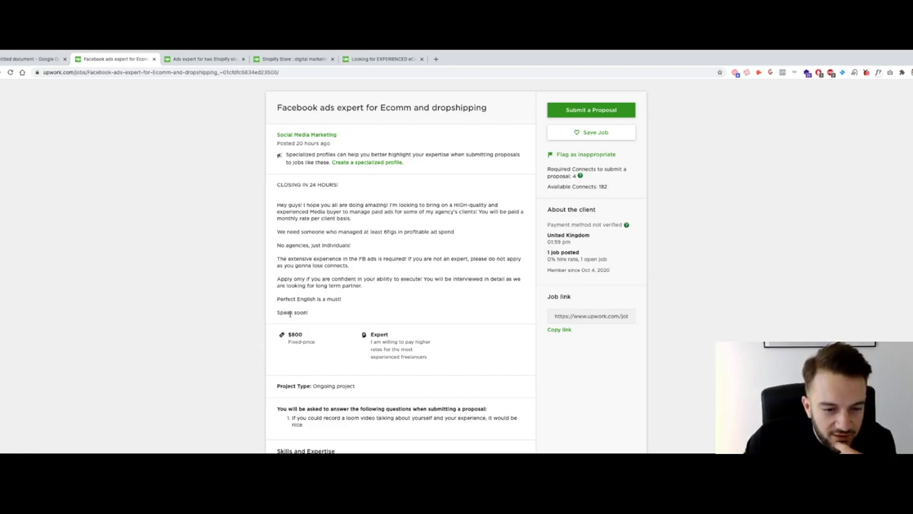
scroll(290, 308, "down", 1)
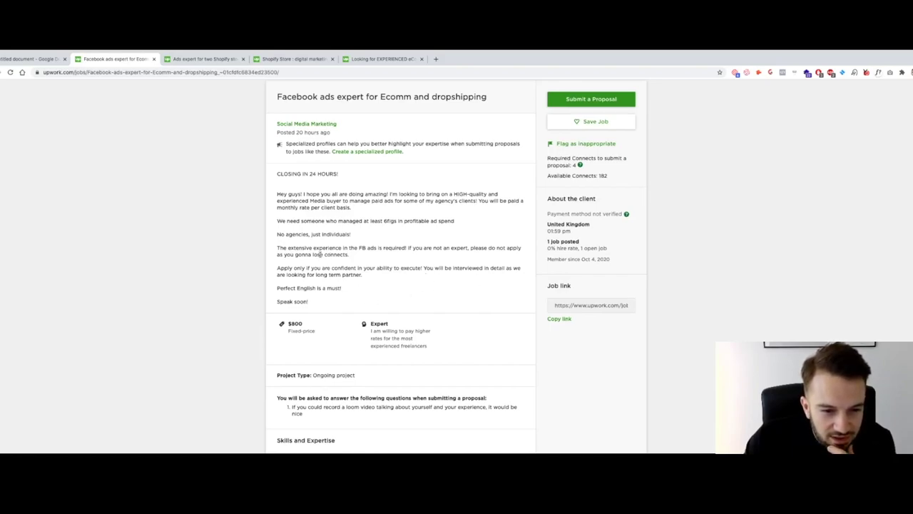
left_click_drag(278, 235, 471, 226)
left_click(399, 240)
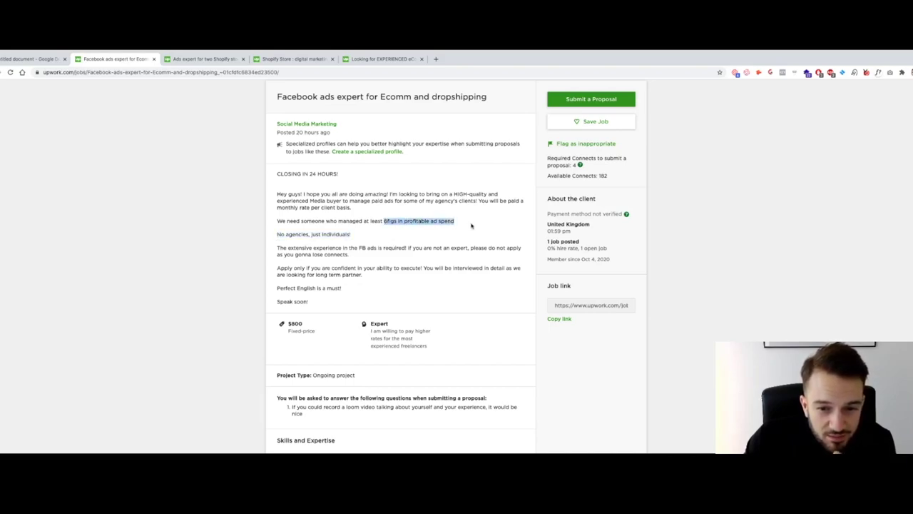
left_click_drag(426, 200, 489, 201)
scroll(418, 194, "up", 1)
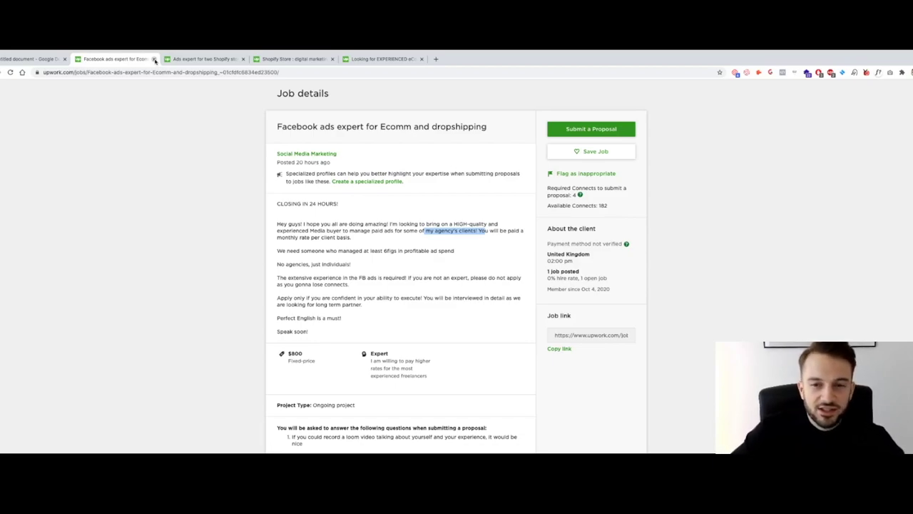
left_click(155, 60)
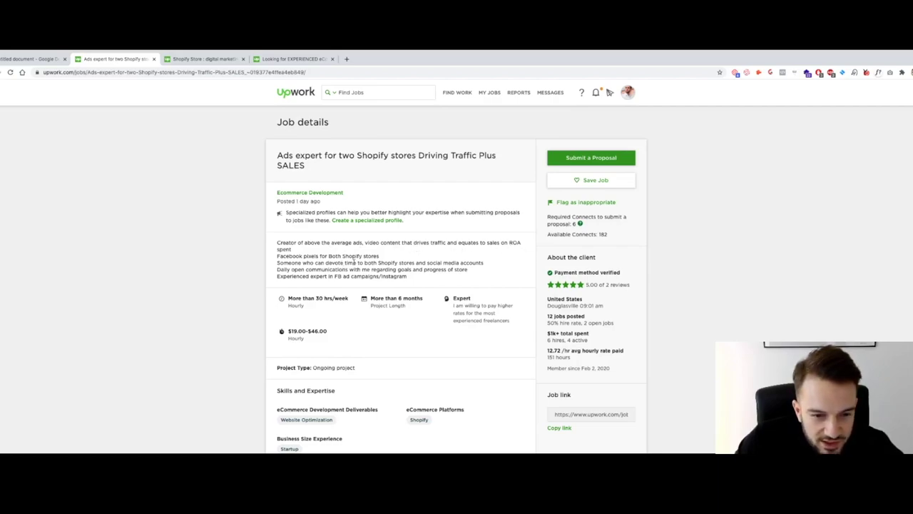
Read the "Ads expert for two Shopify stores" job description and client details, and start a proposal for it.
left_click_drag(509, 243, 276, 251)
double_click(282, 249)
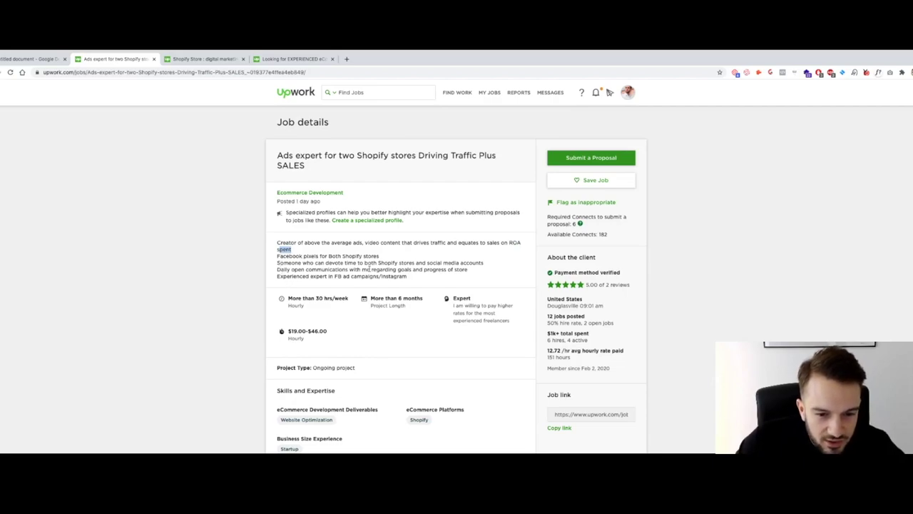
scroll(440, 287, "down", 5)
scroll(440, 288, "up", 5)
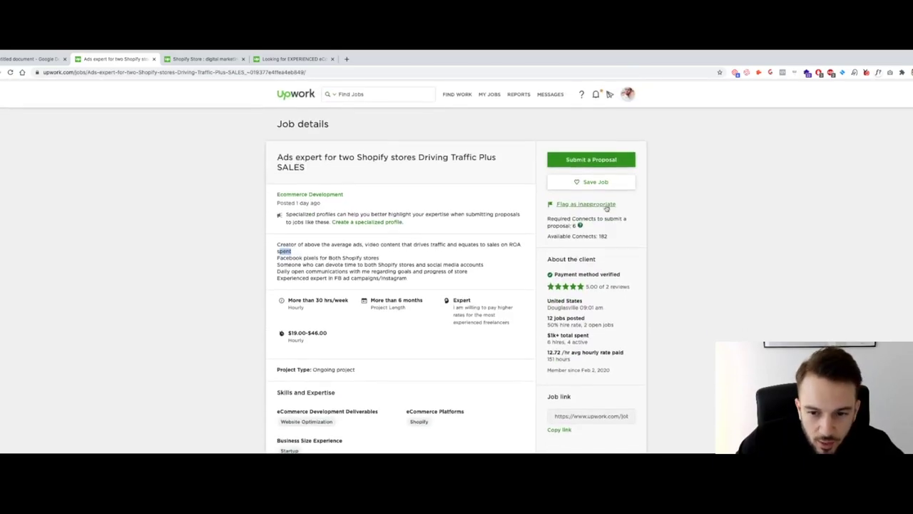
left_click(607, 160)
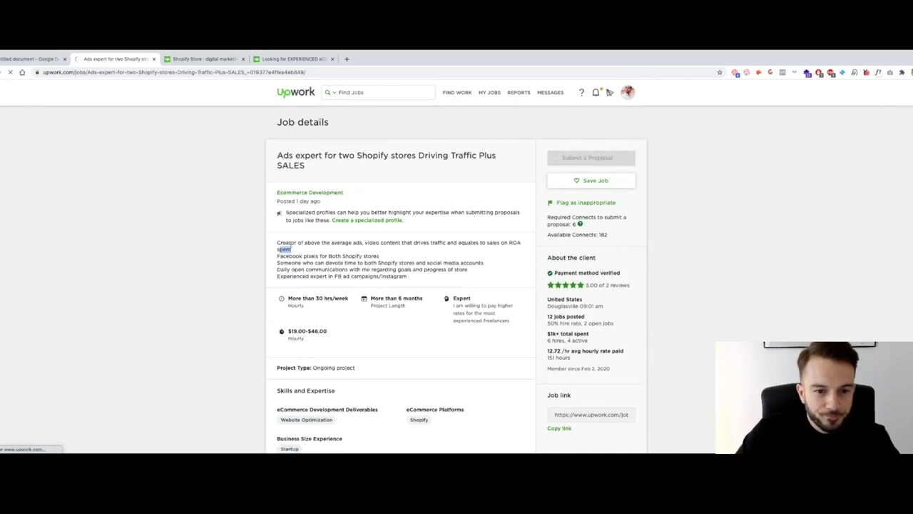
Copy the full example letter from the Google Docs document into the cover letter for the two Shopify stores job.
left_click(28, 58)
left_click(393, 292)
left_click_drag(393, 291, 303, 170)
left_click(125, 59)
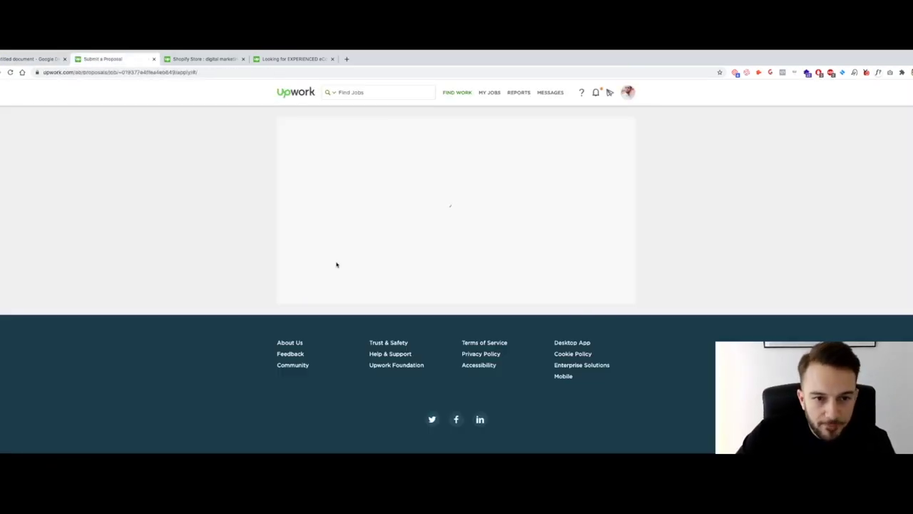
scroll(328, 264, "down", 7)
left_click(342, 234)
key("ctrl+v")
Begin the cover letter with "Ad expert needed for shopify?" based on the job title, and correct the flagged spelling of "shopify".
scroll(328, 242, "up", 10)
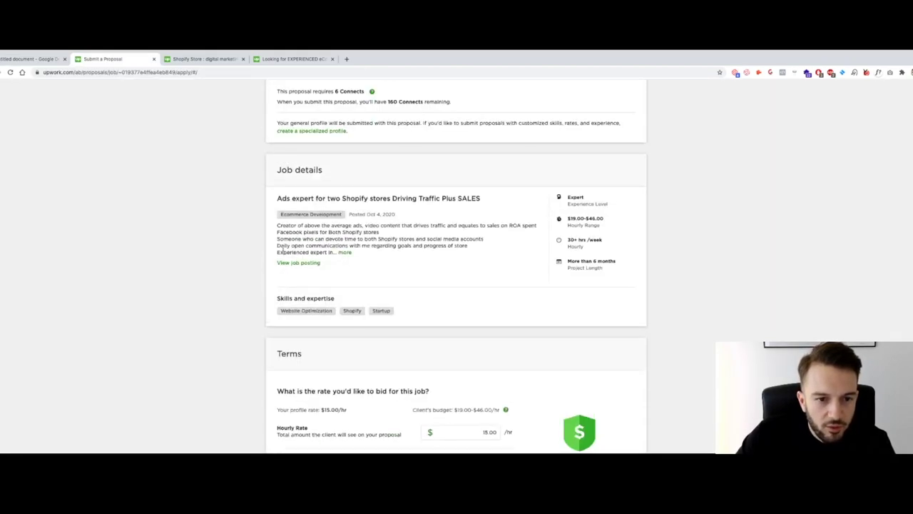
scroll(293, 214, "down", 4)
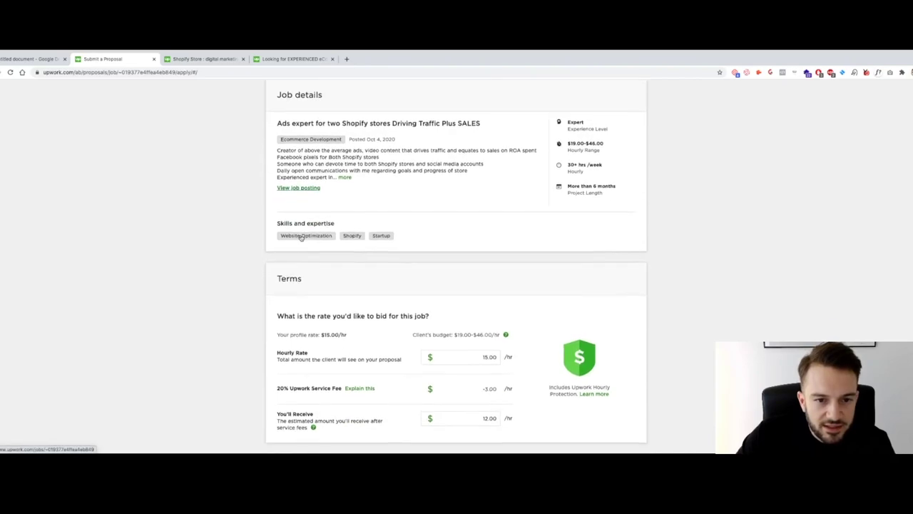
left_click(286, 344)
type("Ad ex")
type("pert needed for sho")
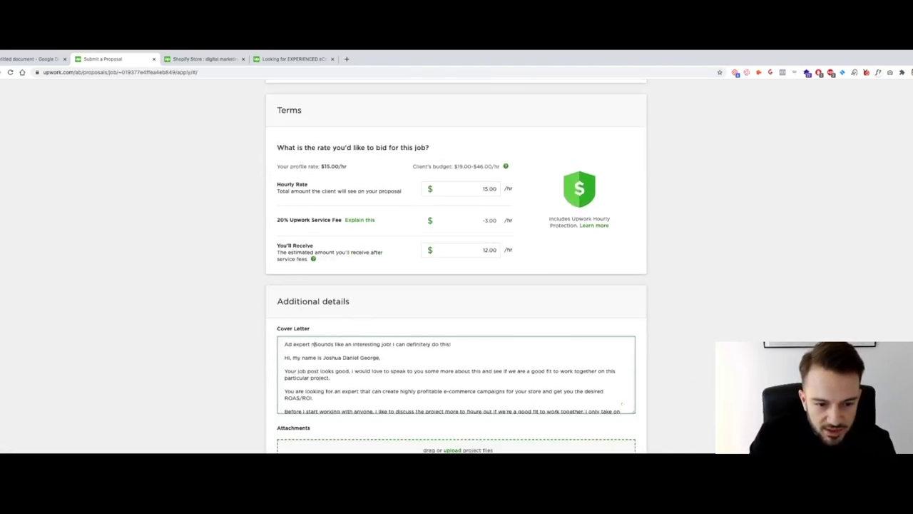
type("pify?")
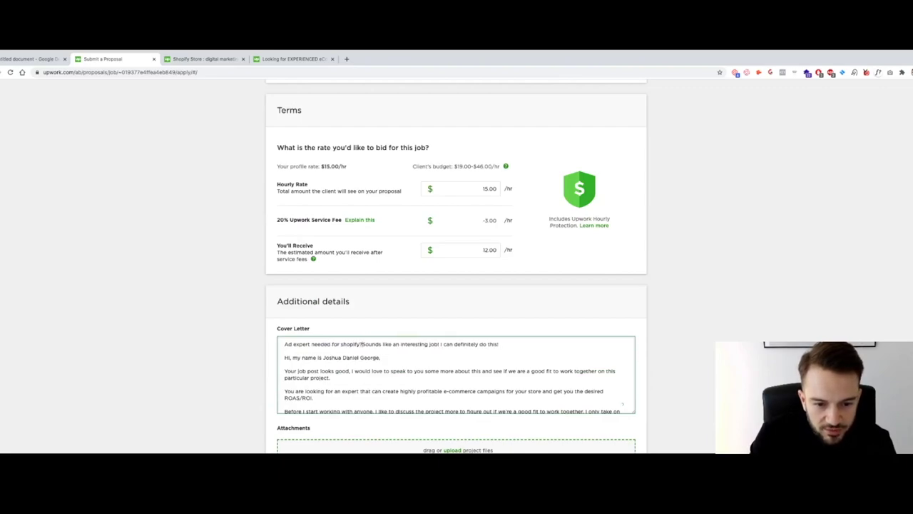
right_click(351, 344)
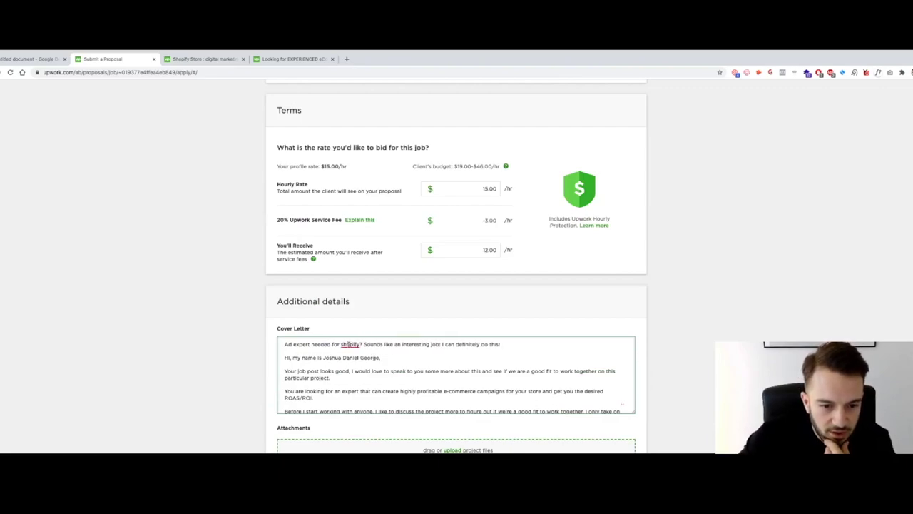
left_click(354, 364)
Check the letter against the job details, submit the proposal for the two Shopify stores job, and close its page.
scroll(359, 365, "down", 5)
scroll(359, 365, "down", 1)
scroll(359, 367, "up", 2)
scroll(359, 367, "down", 2)
scroll(356, 328, "up", 8)
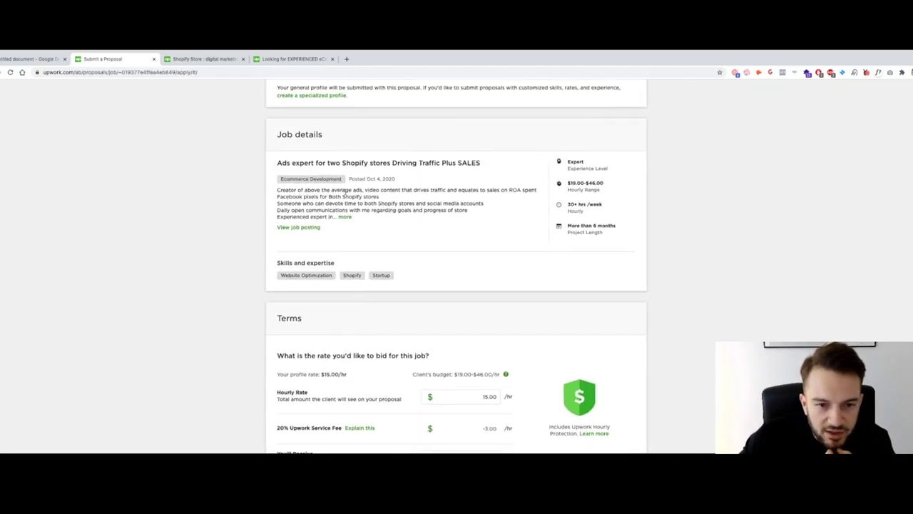
scroll(351, 214, "down", 15)
left_click(314, 223)
left_click(204, 59)
left_click(154, 59)
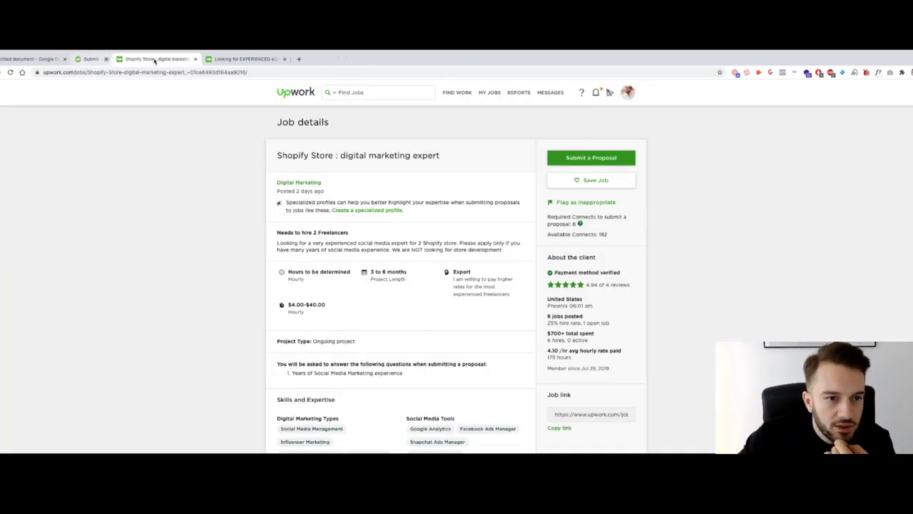
Review the "Shopify Store : digital marketing expert" job's requirements and client history, and start a proposal for it.
scroll(239, 228, "down", 1)
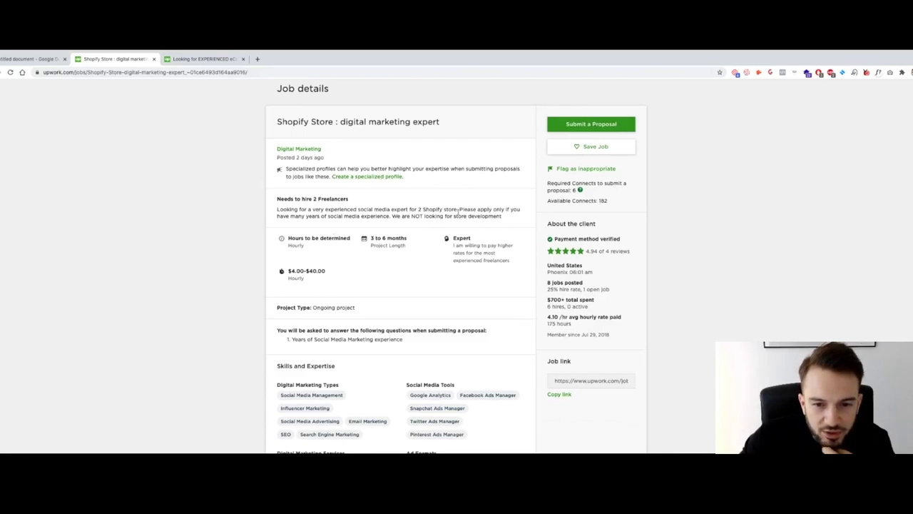
scroll(482, 258, "down", 3)
scroll(482, 259, "down", 3)
scroll(482, 260, "up", 7)
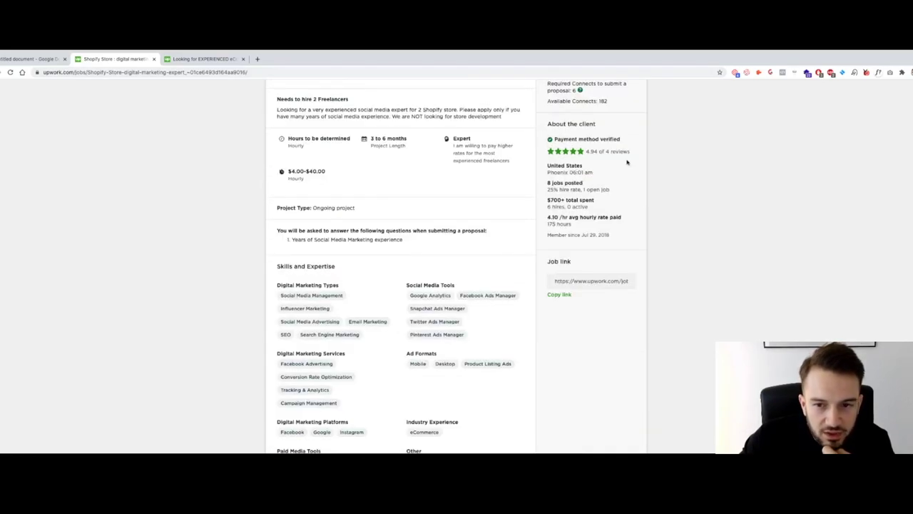
left_click(591, 158)
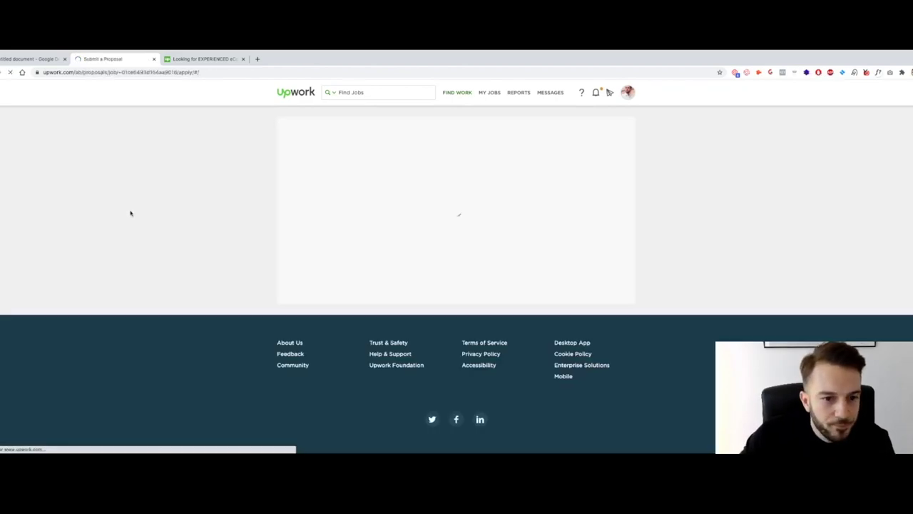
Copy the whole example letter from Google Docs into the Shopify Store digital marketing proposal's cover letter and check the job details and remaining fields.
left_click(22, 60)
left_click(380, 290)
left_click_drag(380, 289, 294, 169)
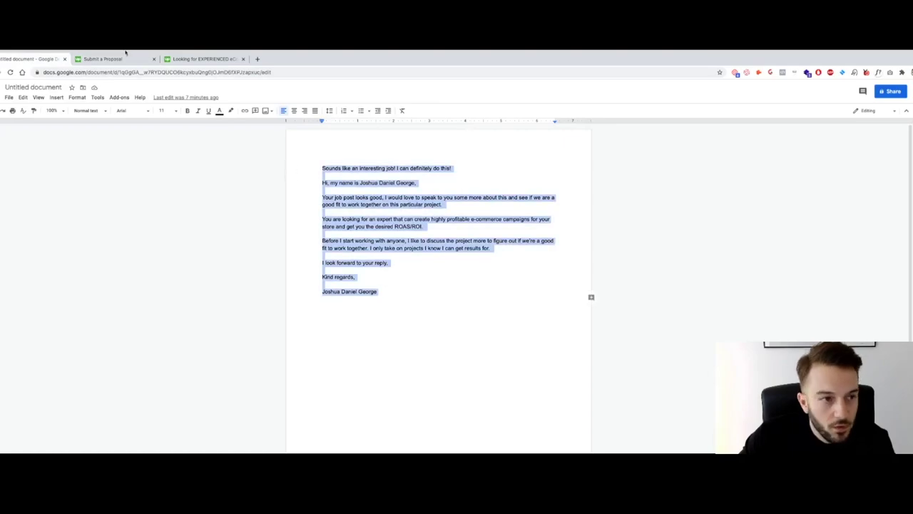
left_click(118, 59)
scroll(384, 262, "down", 15)
left_click(372, 246)
key("ctrl+v")
scroll(372, 247, "up", 10)
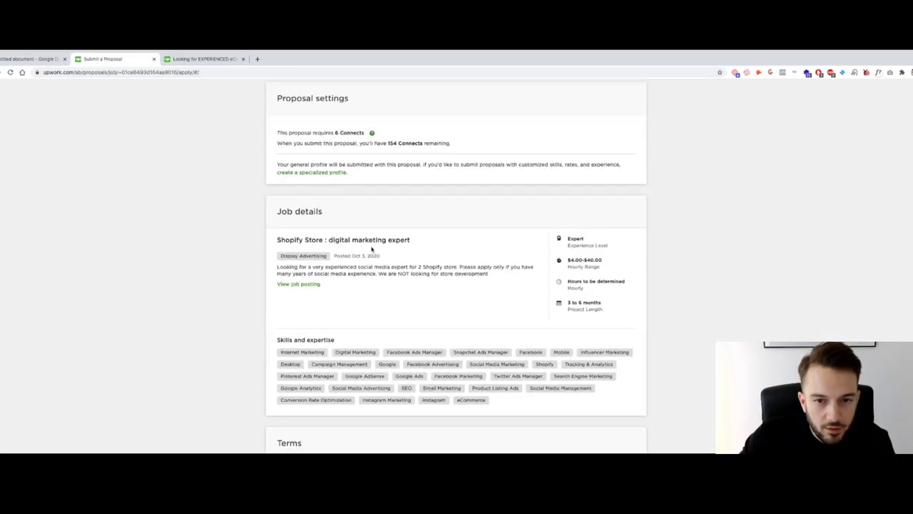
scroll(378, 285, "down", 10)
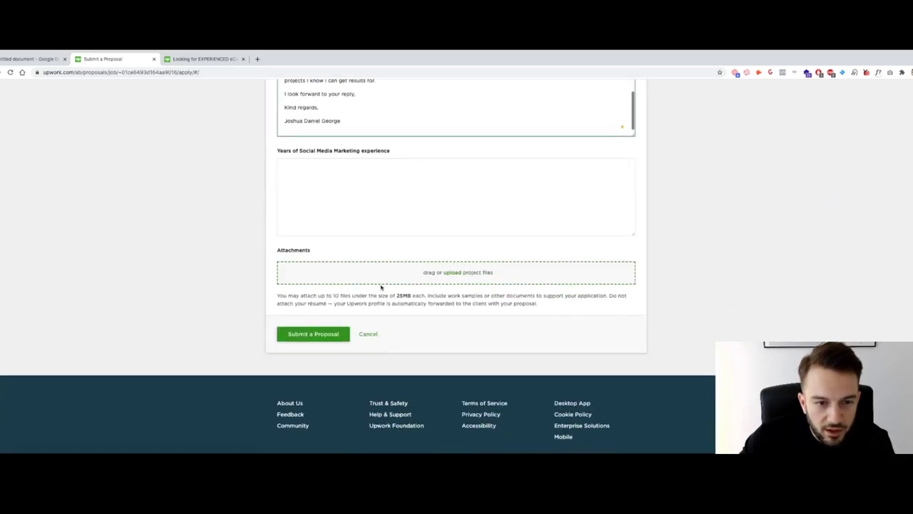
Answer the experience question with over 4 years of Facebook ads for the agency, own info products and education business, correcting "infoproducts" to "info products".
left_click(377, 194)
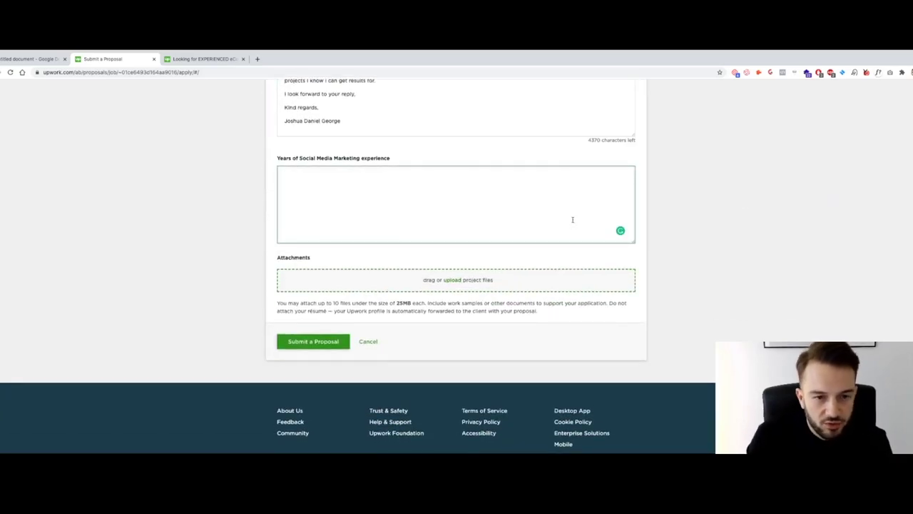
type("I have")
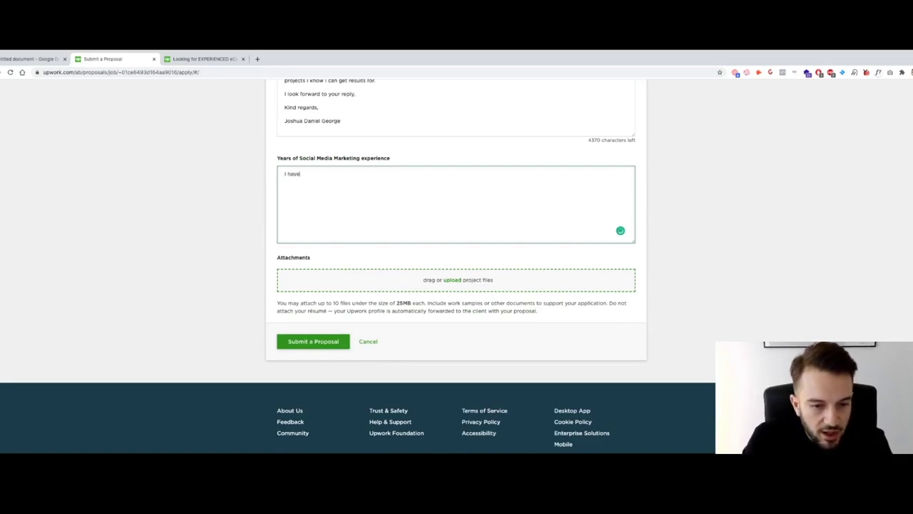
type(" over 4 years of experience with Facebo")
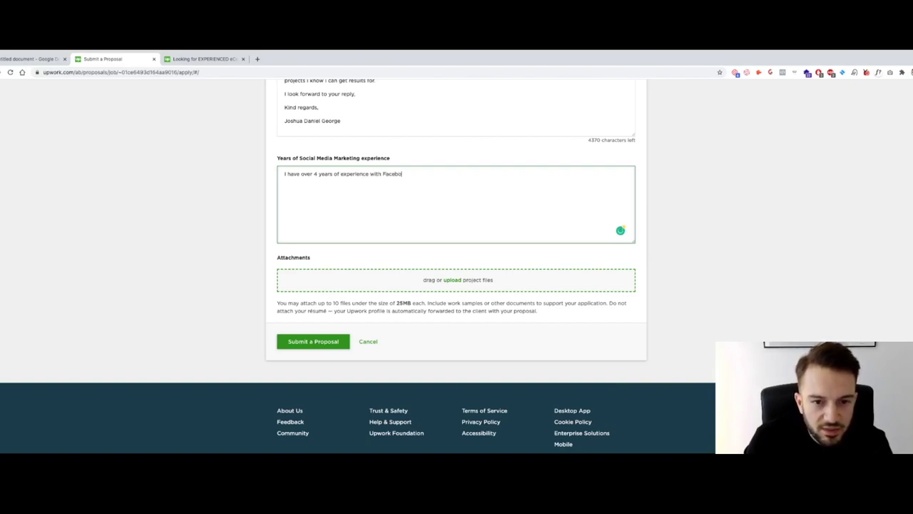
type("ok ads, using this for my")
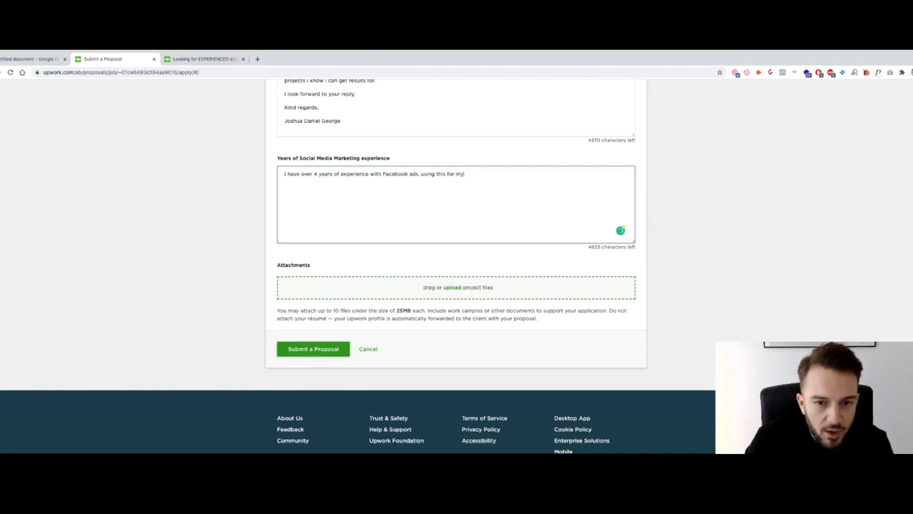
type(" social")
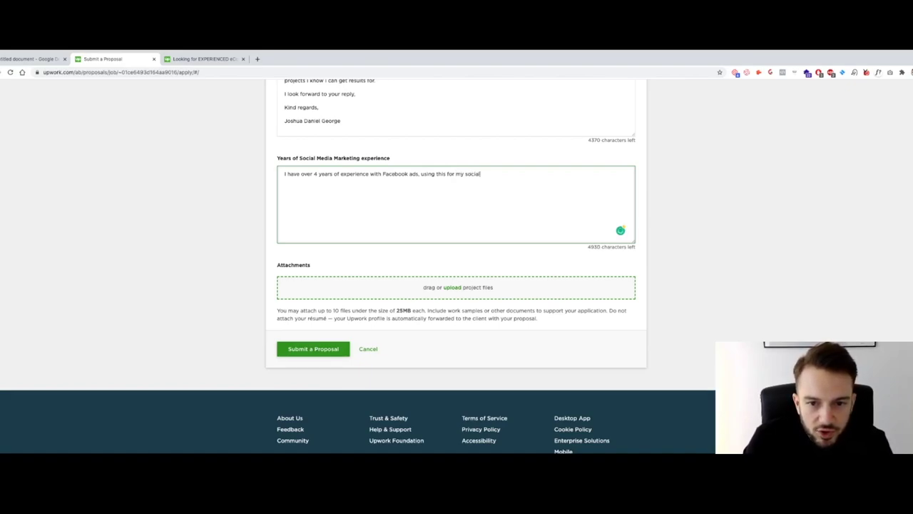
type(" media marketing a")
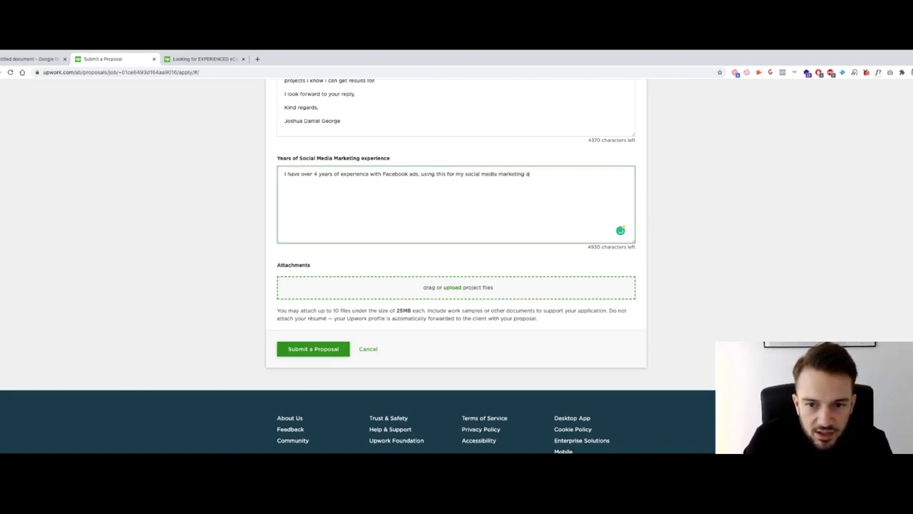
type("gency as well as my own info")
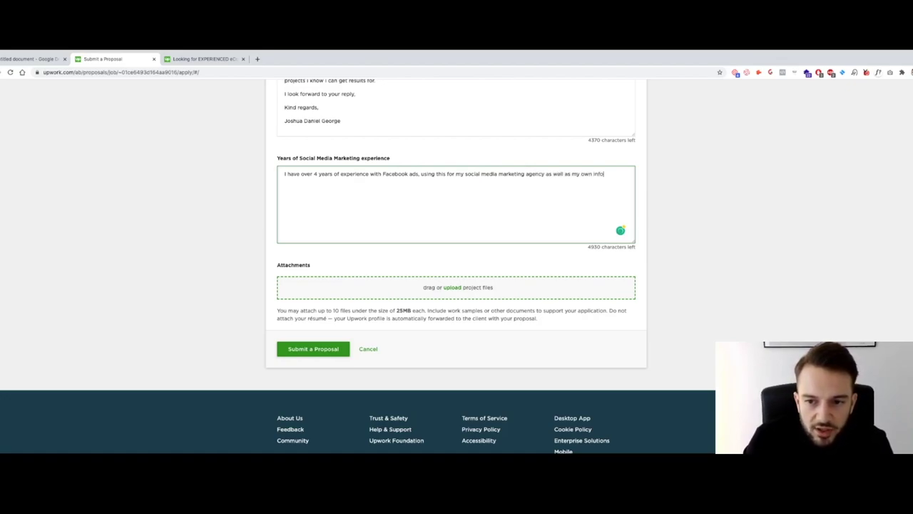
type("products and ")
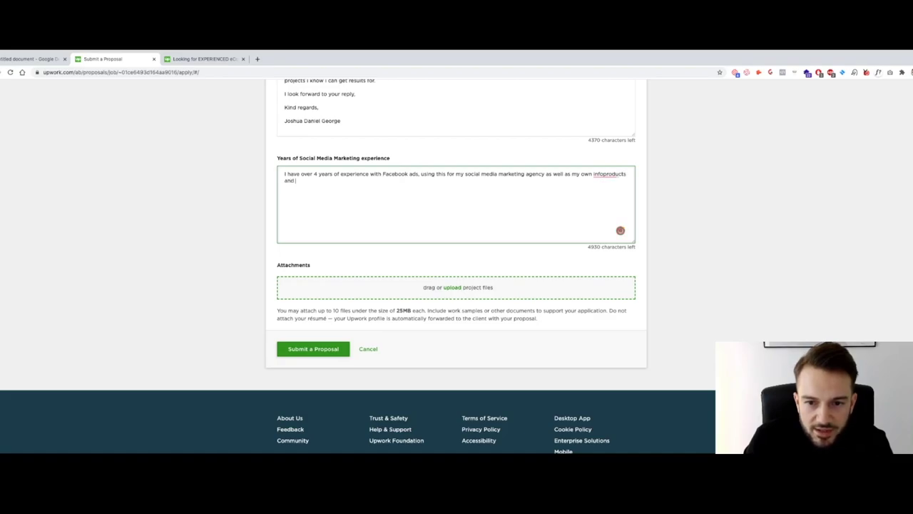
type("education")
type("business")
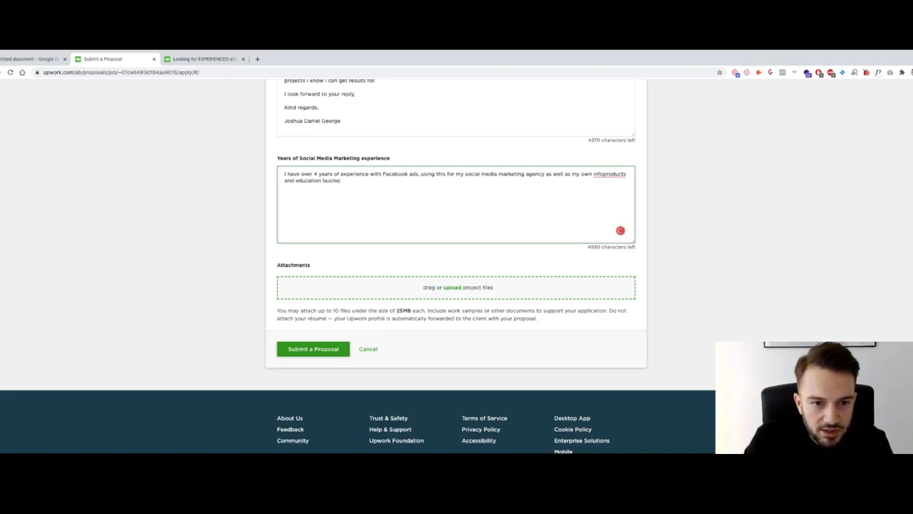
mouse_move(606, 173)
left_click(617, 203)
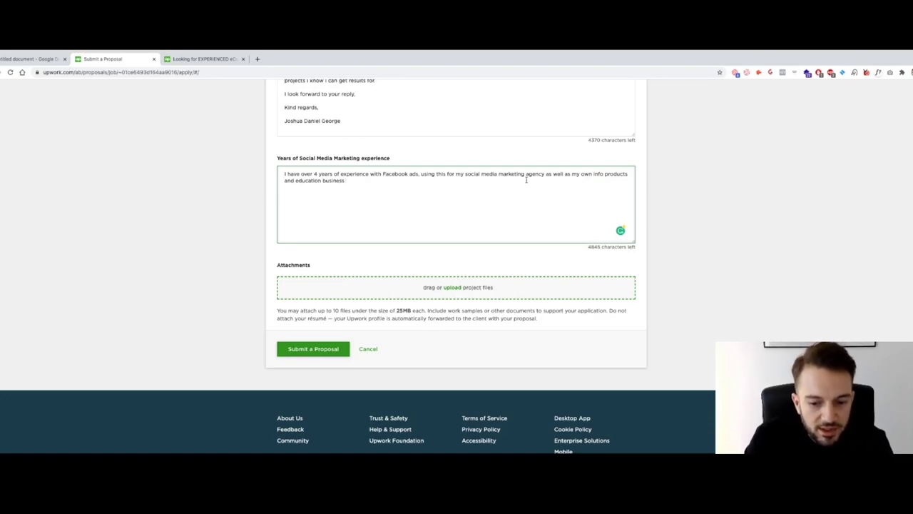
Extend the experience answer with "I practice what I preach and my portfolio shows that (please find attached)".
type(". I practic")
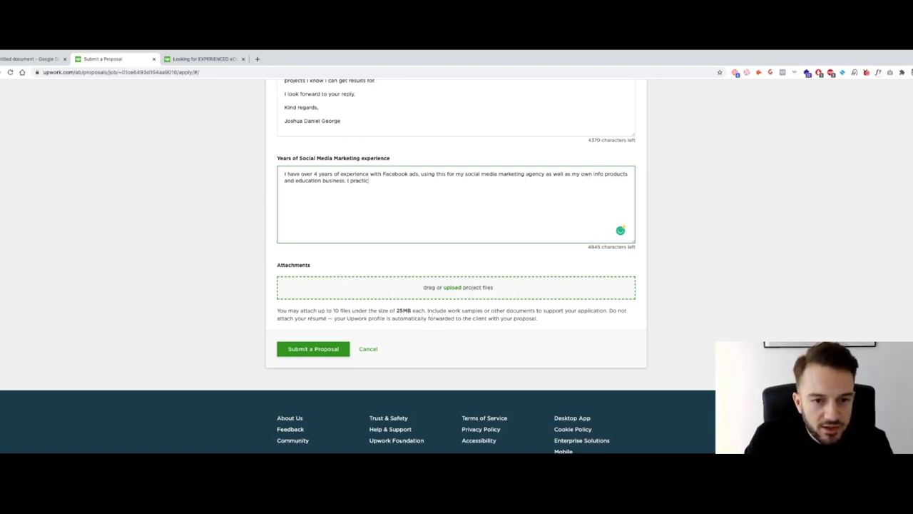
type("e what I rreach and my portfolio shows that I")
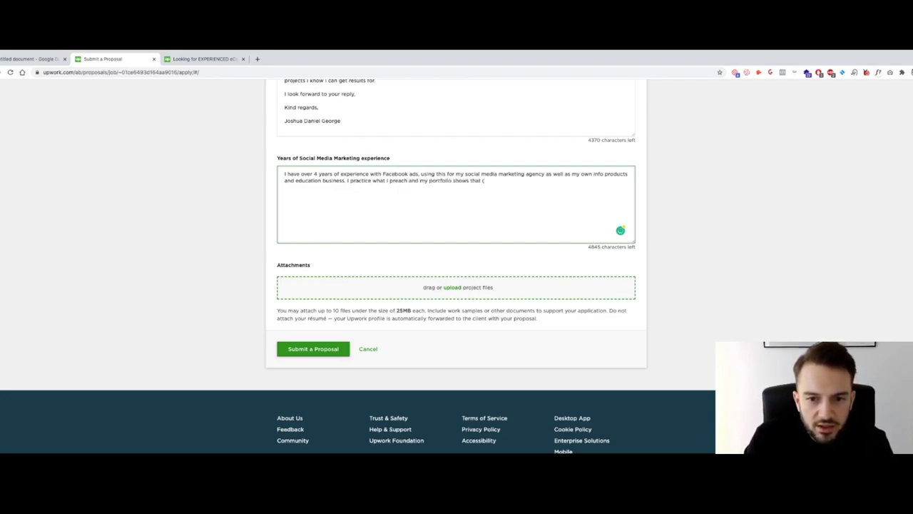
type("please find attached)")
Attach the E-Com portfolio PDF from Downloads and submit the Shopify Store digital marketing proposal.
left_click(453, 287)
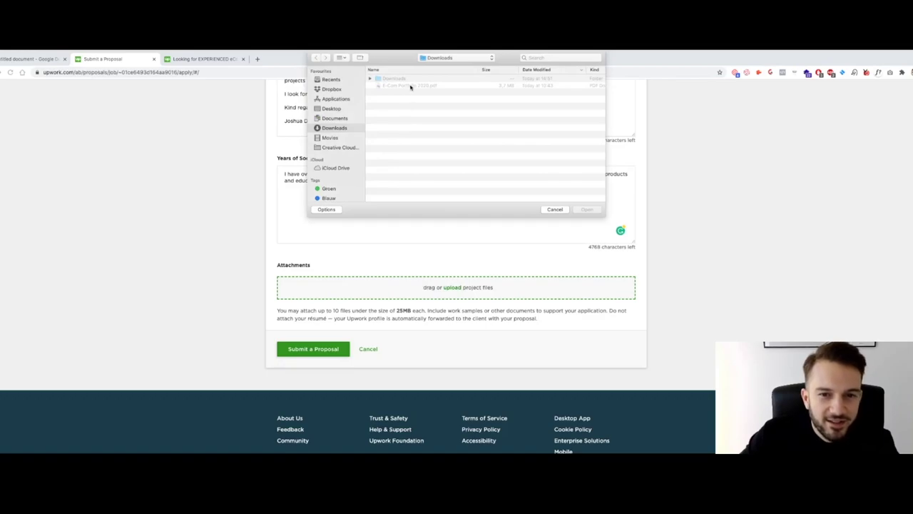
left_click(410, 85)
left_click(587, 209)
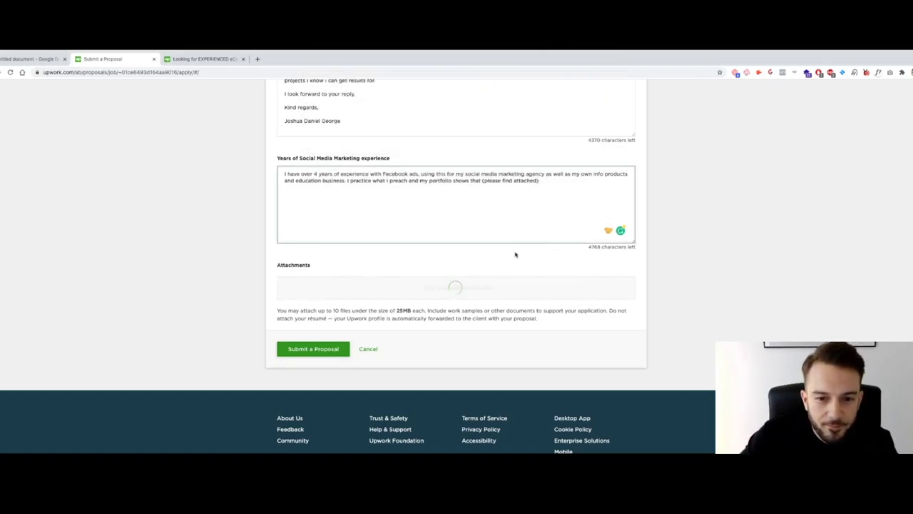
left_click(306, 364)
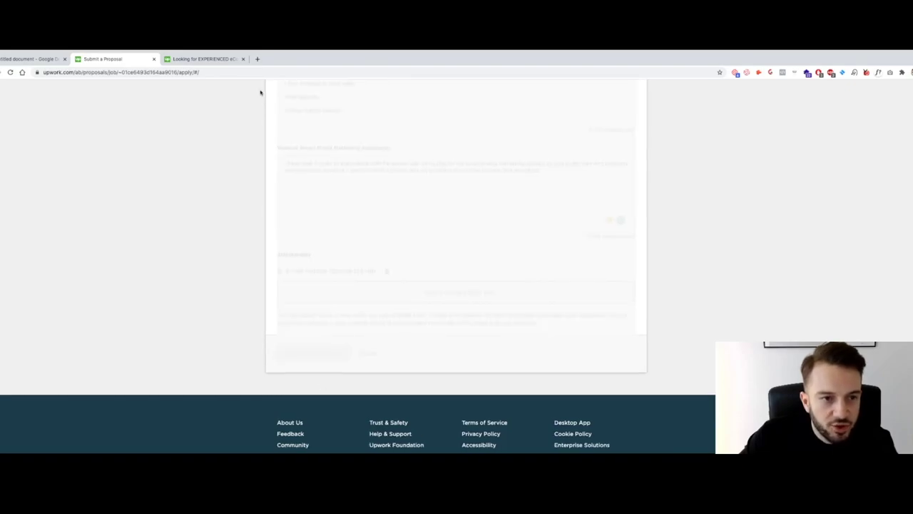
Review the "Looking for EXPERIENCED eCommerce Facebook media buyer" job's requirements and client history, and close its page without applying.
left_click(204, 59)
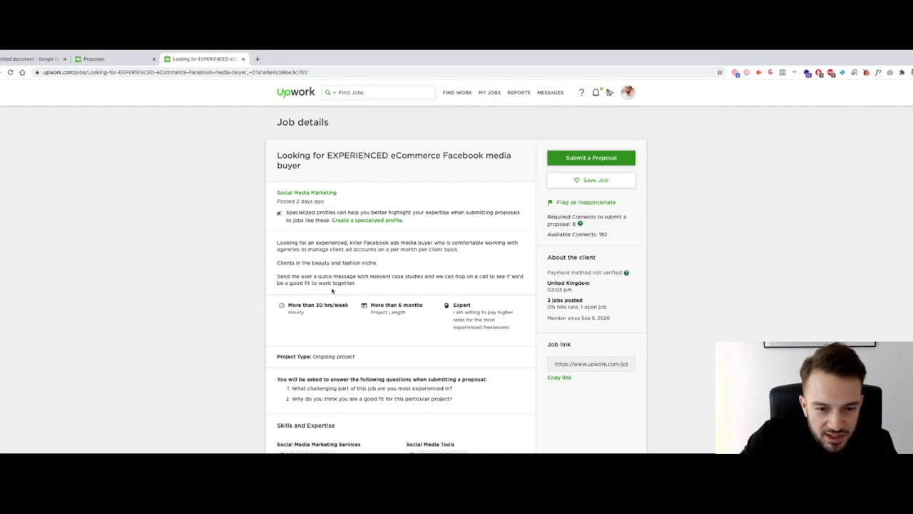
scroll(331, 300, "down", 1)
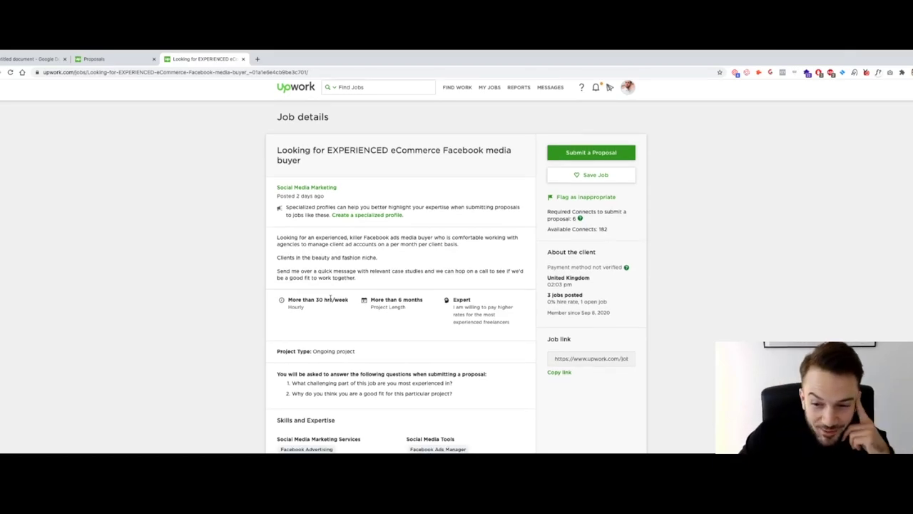
scroll(330, 298, "down", 5)
scroll(330, 299, "up", 5)
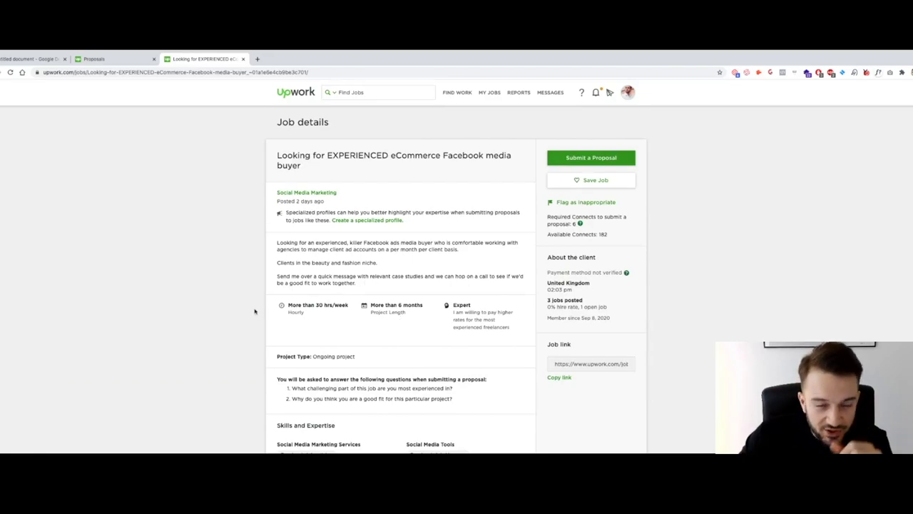
left_click(243, 60)
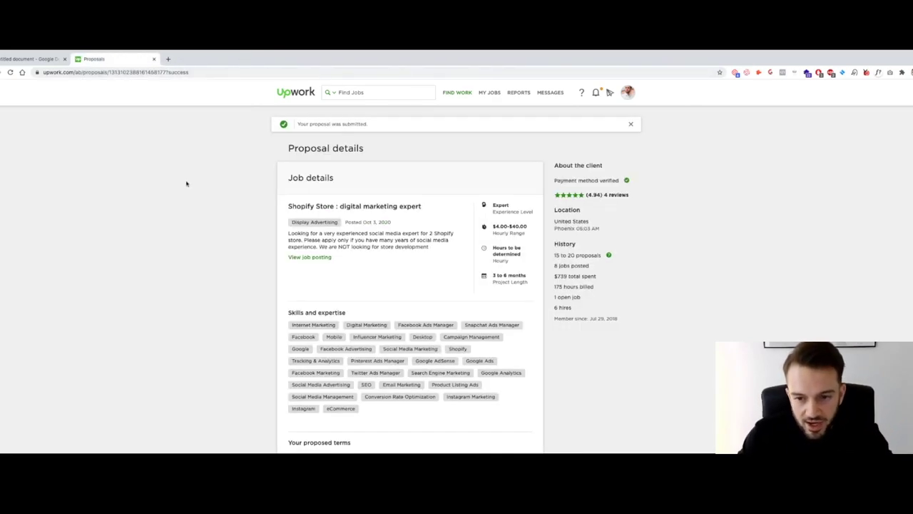